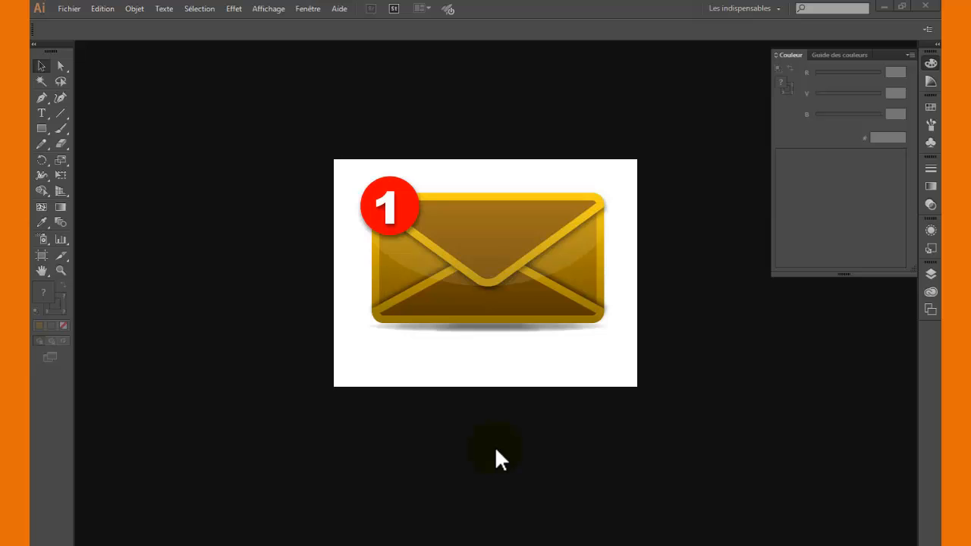
Create a new document with the Web profile, 400 px wide and 300 px high
click(60, 10)
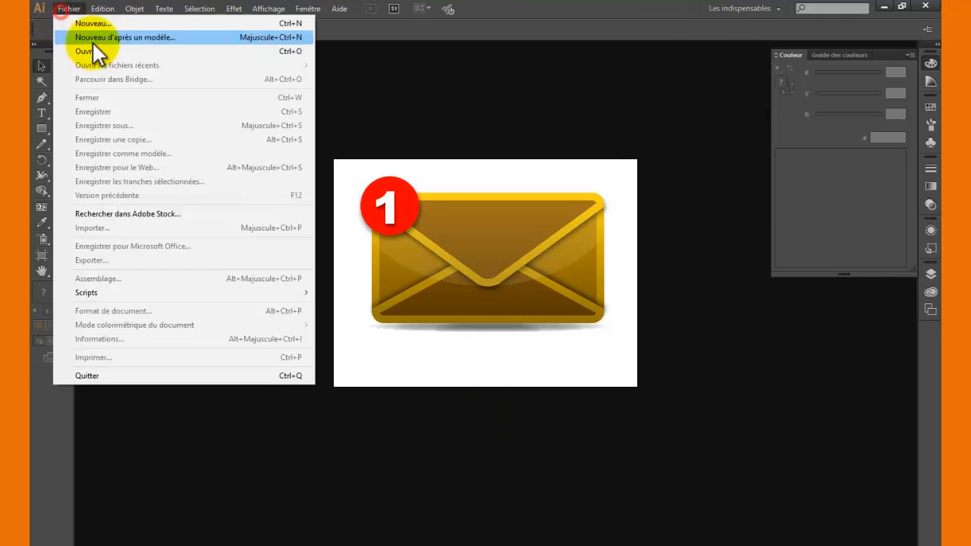
click(103, 24)
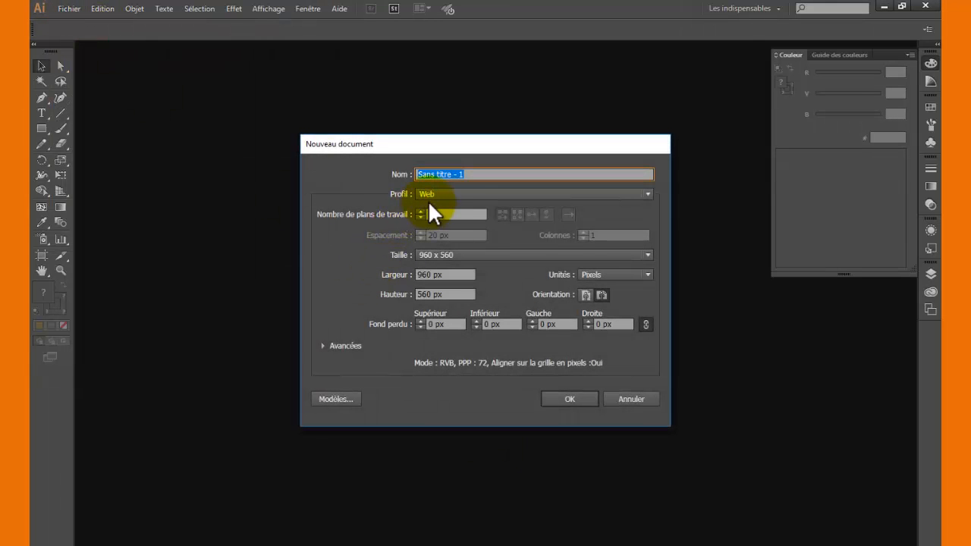
click(428, 197)
click(464, 240)
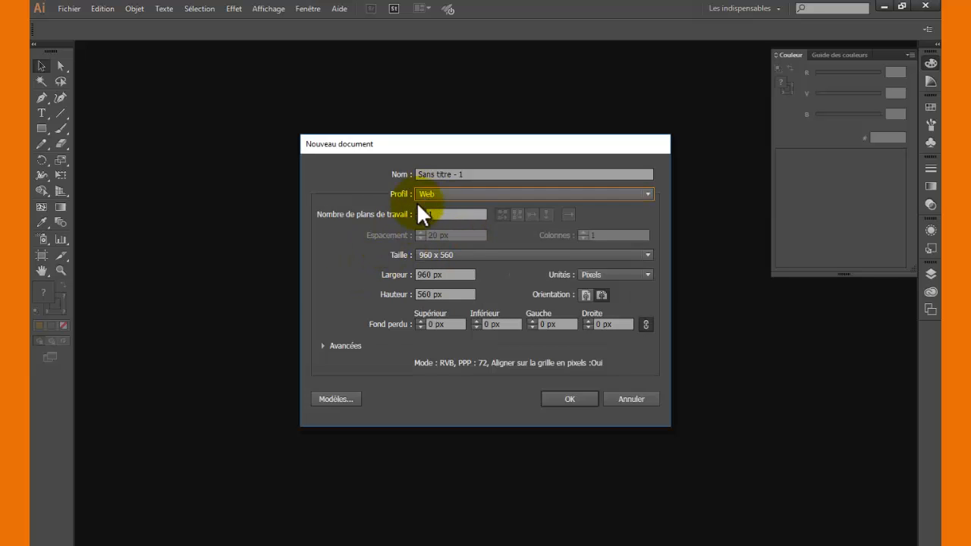
drag(463, 275, 382, 275)
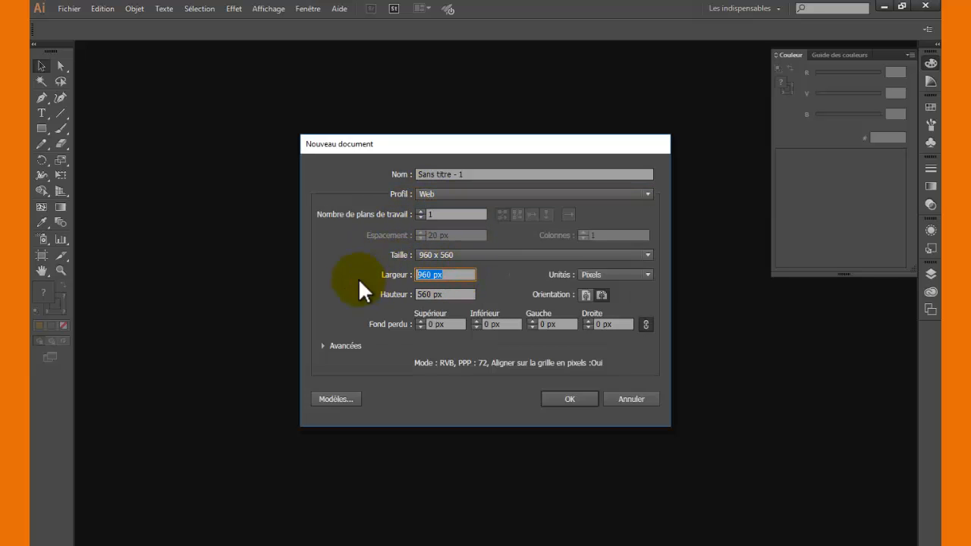
text(400)
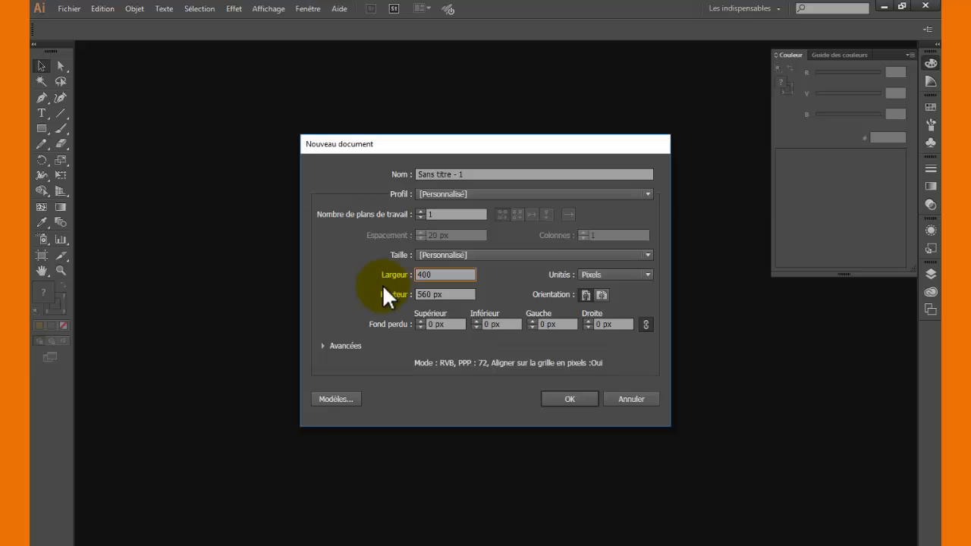
drag(453, 299, 337, 305)
text(300)
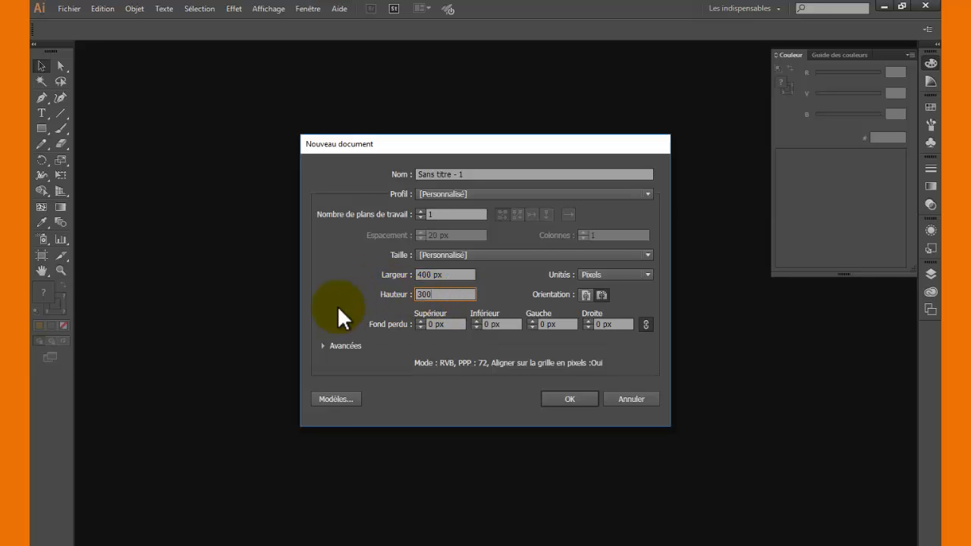
click(438, 277)
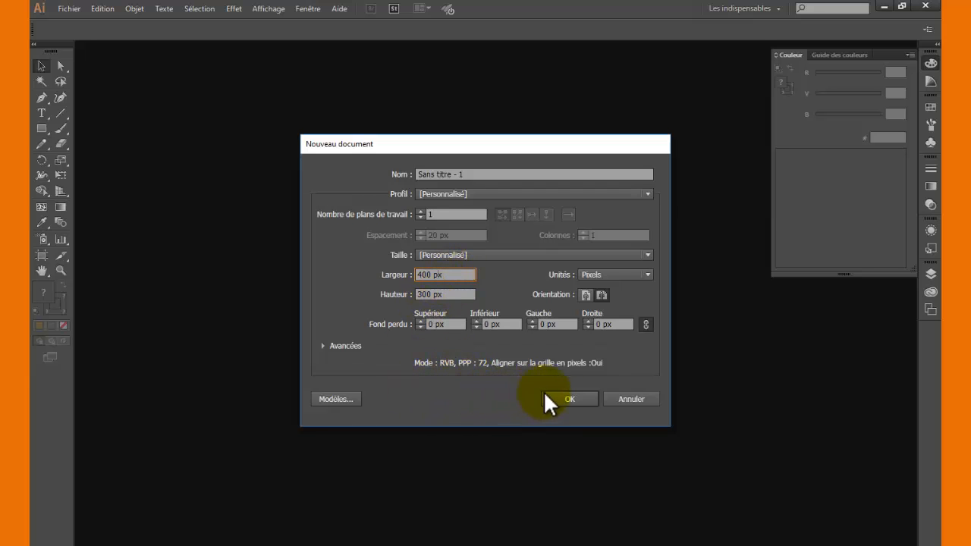
click(564, 398)
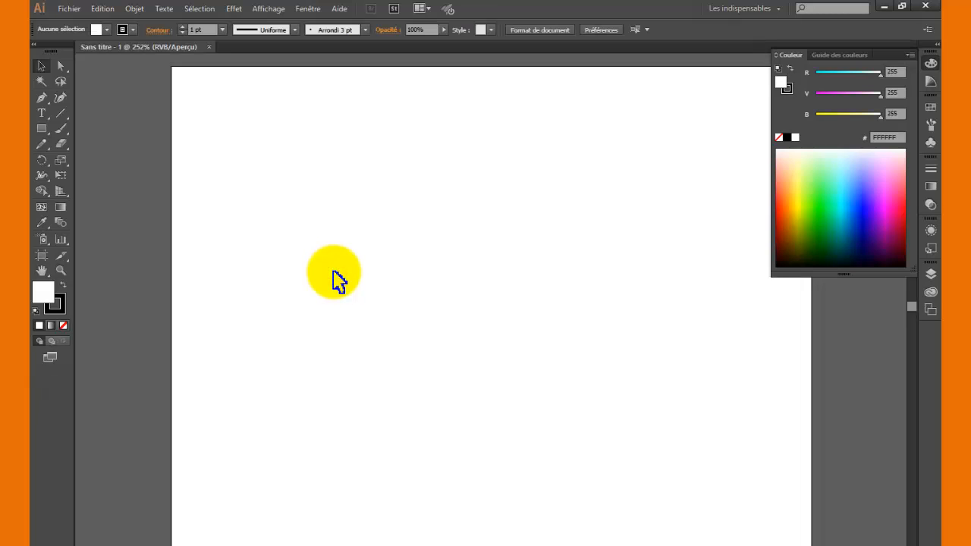
Draw a rectangle about 296 by 162 px in the artboard's upper half and round its corners to about 11 px
click(41, 129)
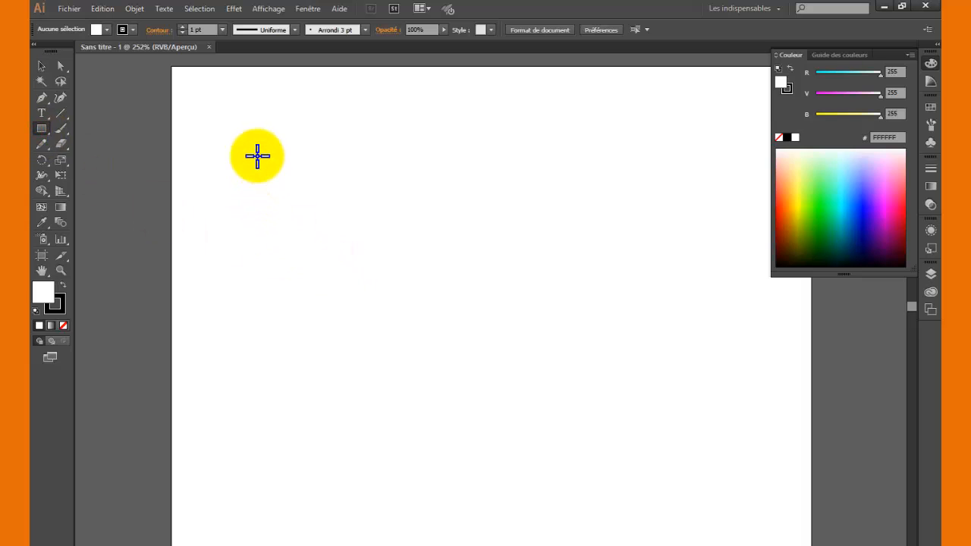
drag(260, 145, 734, 403)
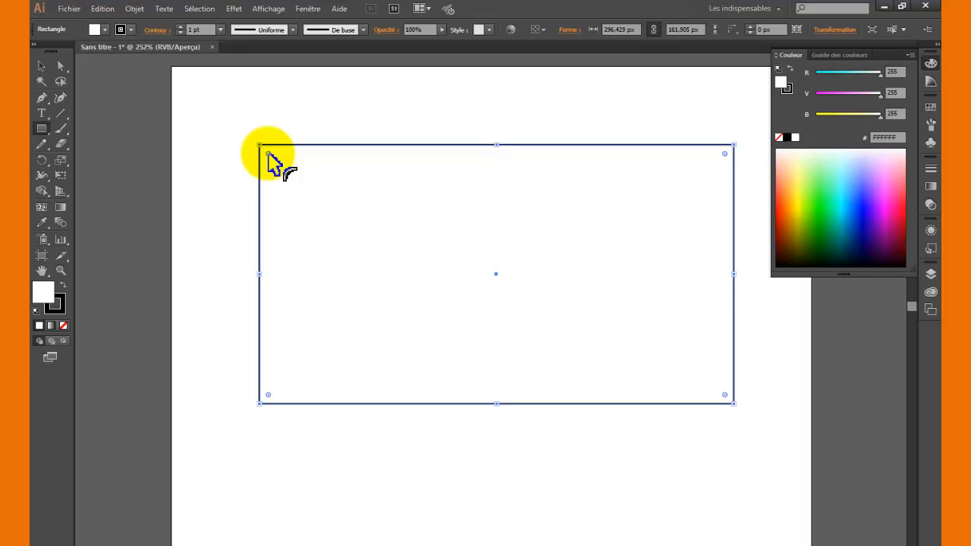
drag(268, 154, 279, 164)
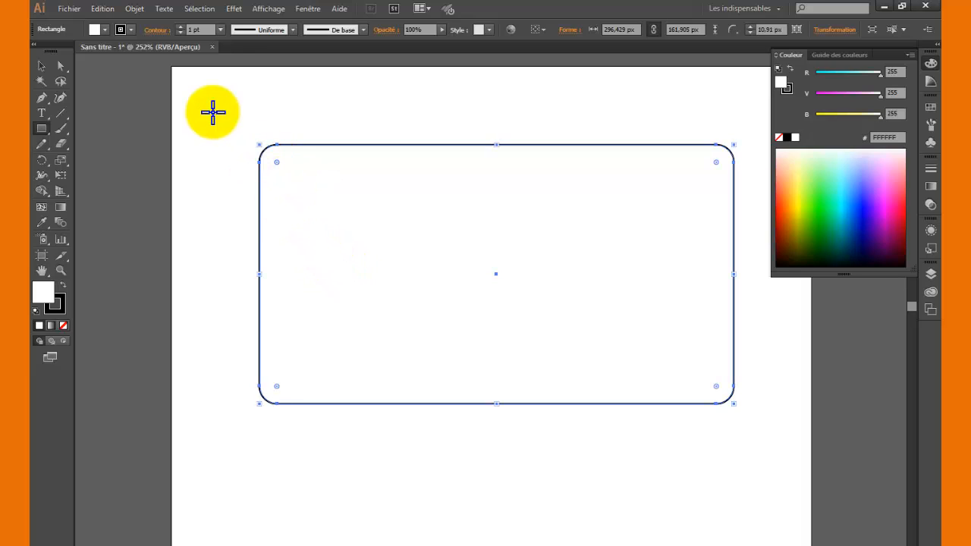
Set the rounded rectangle's stroke weight to 10 pt
click(179, 23)
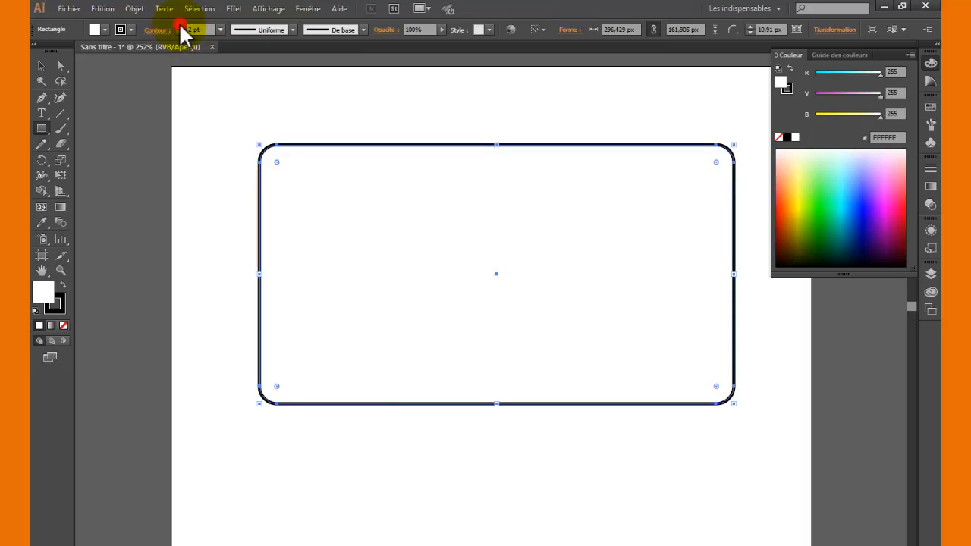
click(179, 23)
click(179, 23)
click(179, 23)
click(179, 23)
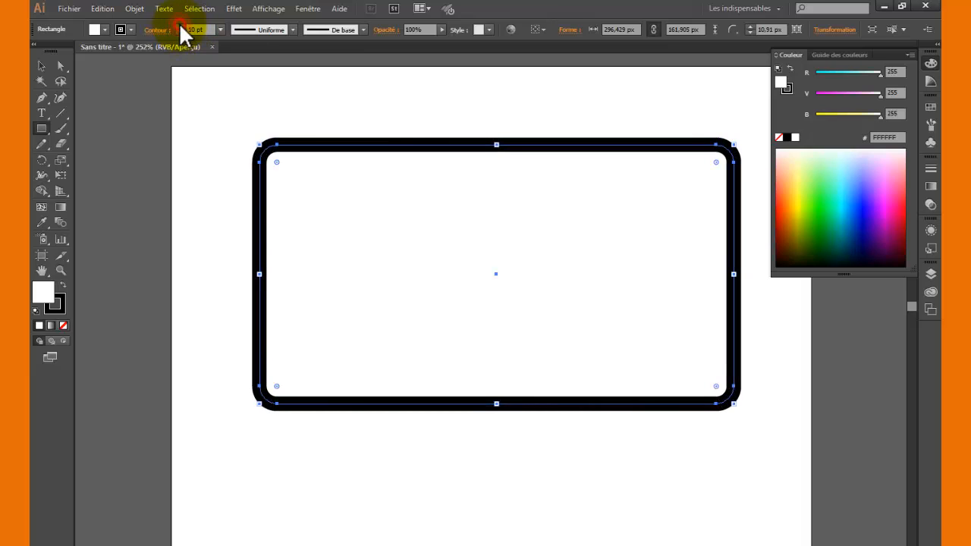
click(179, 22)
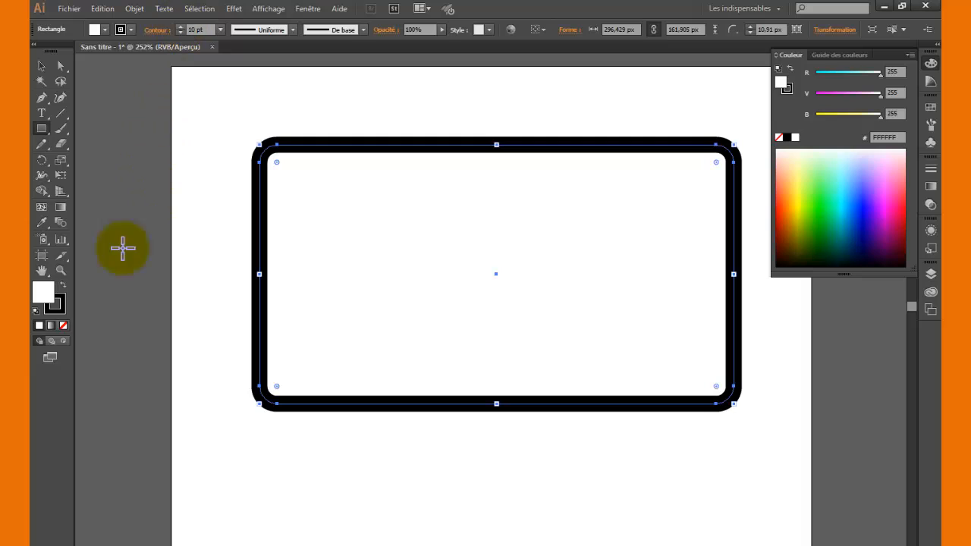
Set the rectangle's stroke colour to yellow FFCC00 and copy its hex code
click(61, 303)
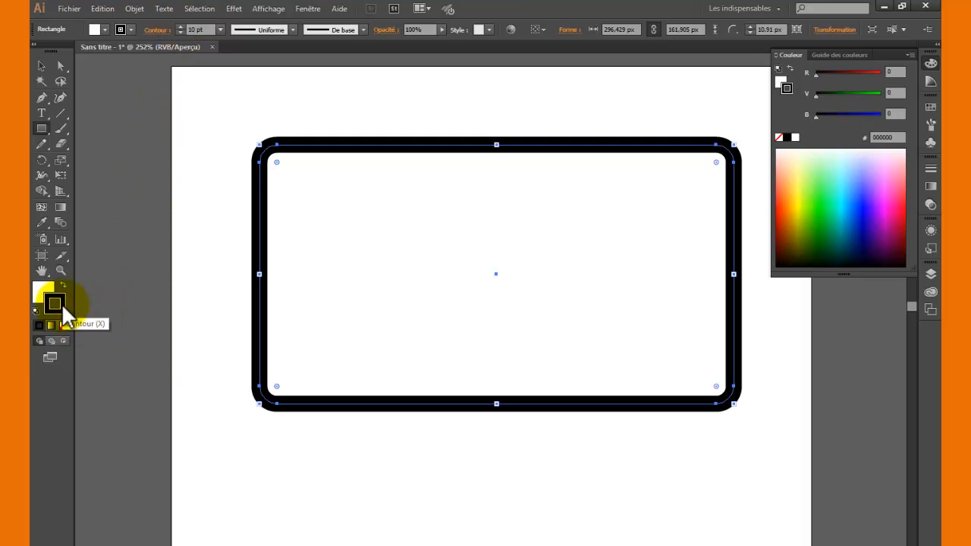
double_click(62, 302)
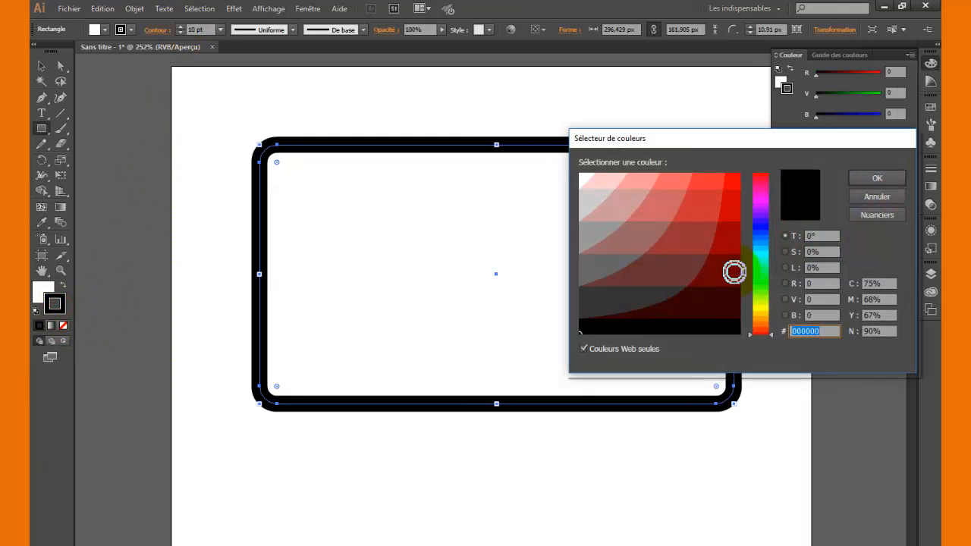
click(761, 322)
drag(761, 320, 758, 310)
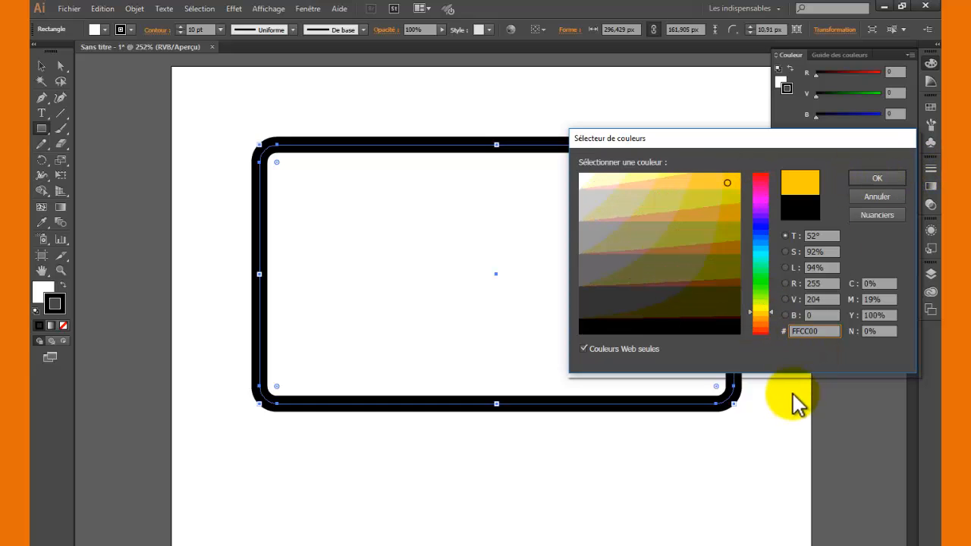
drag(824, 332, 761, 335)
key(ctrl+c)
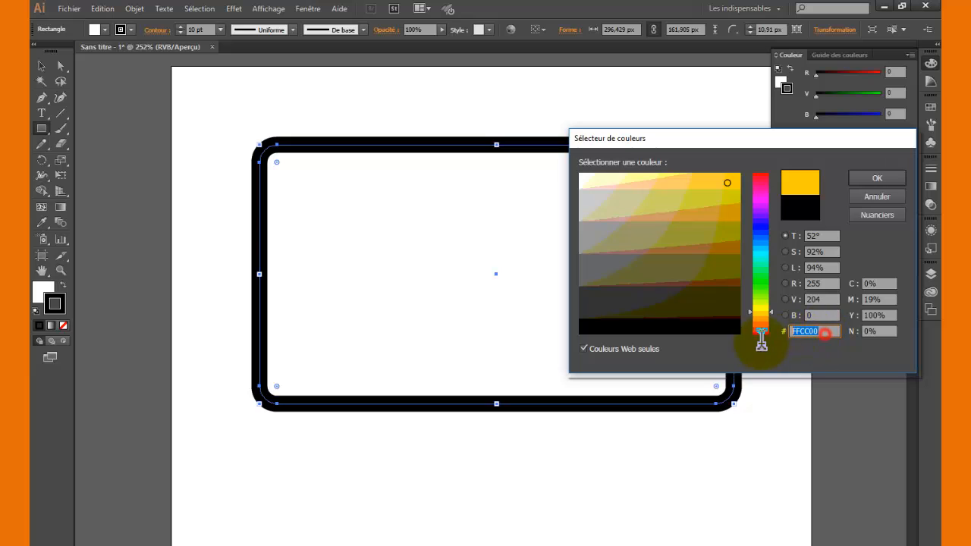
right_click(801, 332)
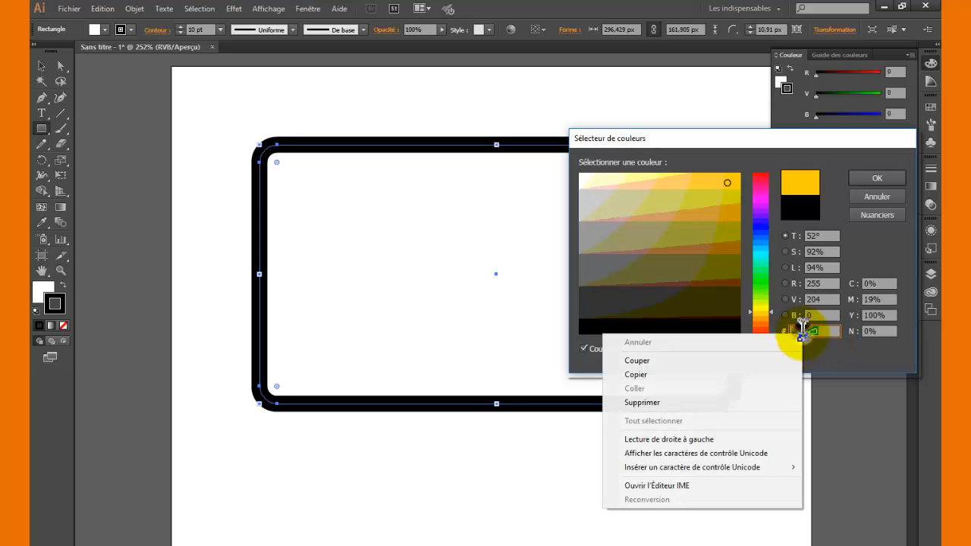
click(679, 374)
click(875, 180)
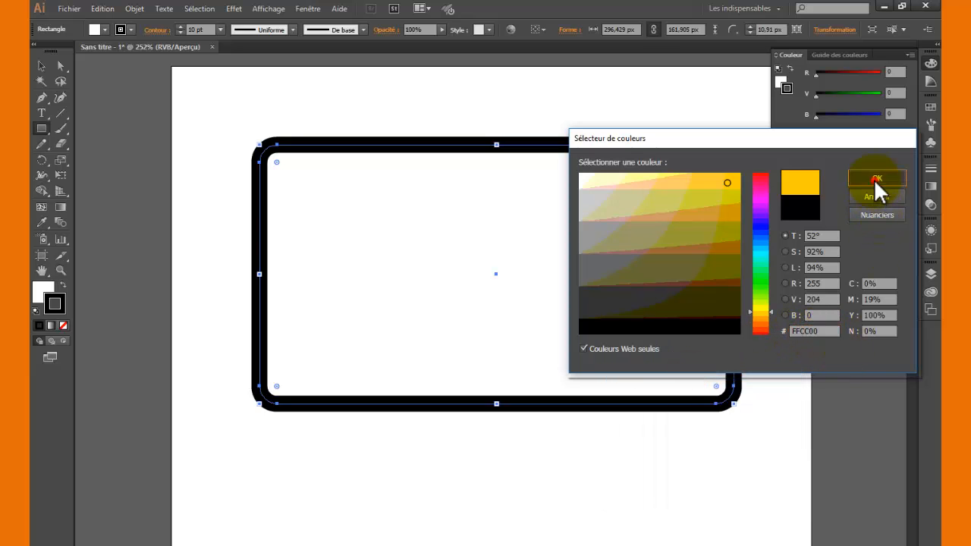
Fill the rectangle with a darker shade of the copied FFCC00 colour by setting its brightness to 80%
click(44, 292)
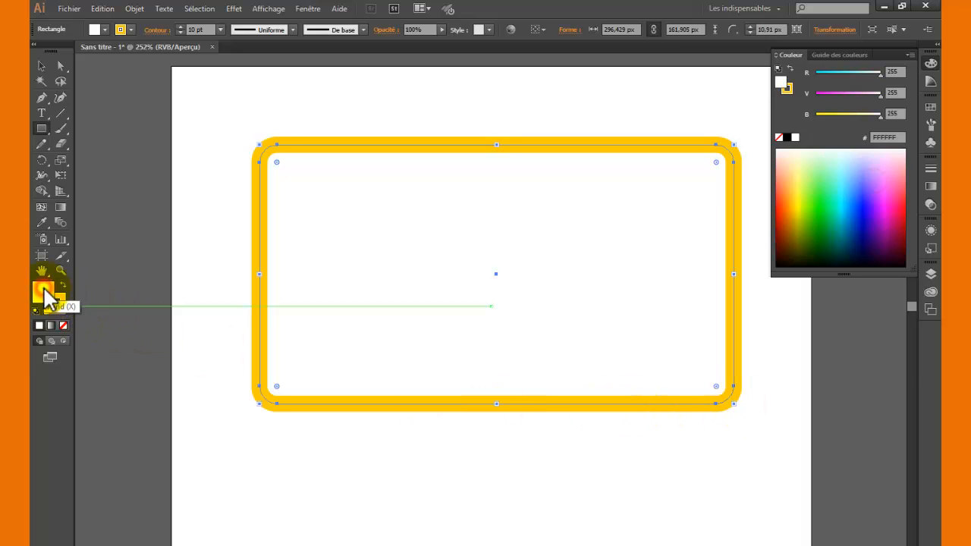
double_click(44, 292)
right_click(806, 334)
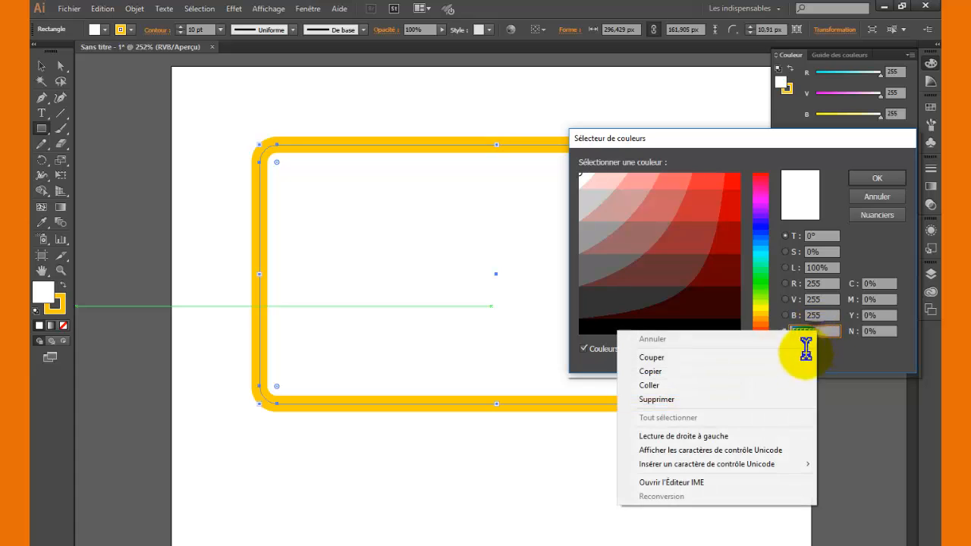
click(719, 384)
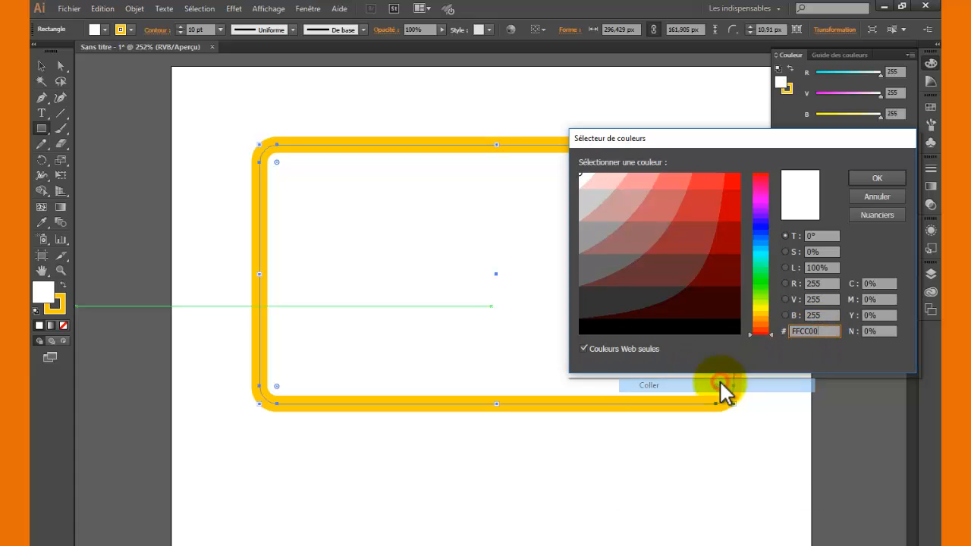
click(823, 299)
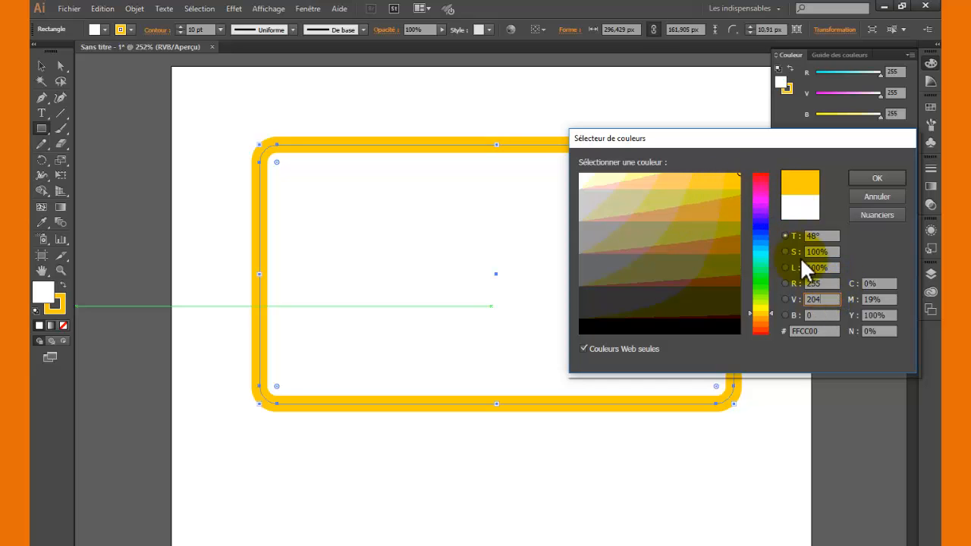
click(823, 268)
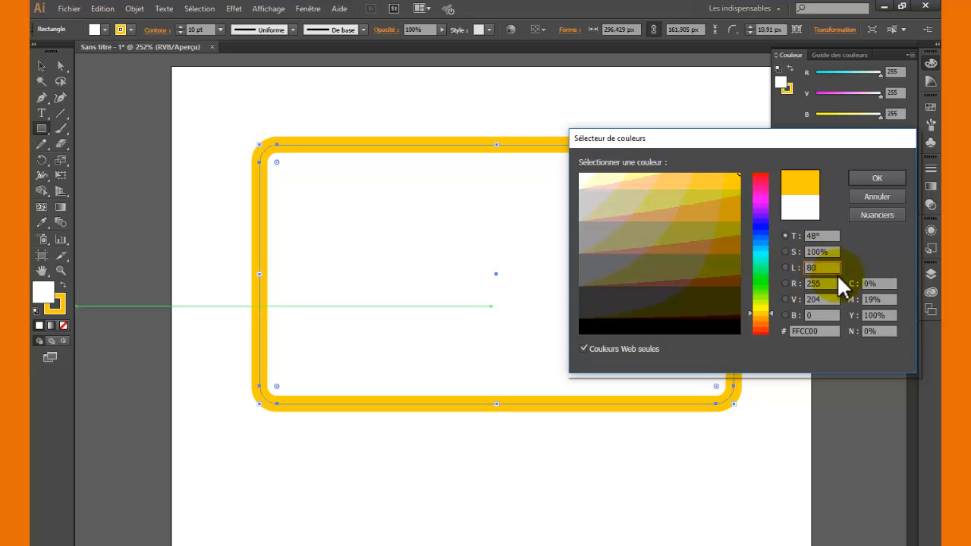
text(80)
click(831, 252)
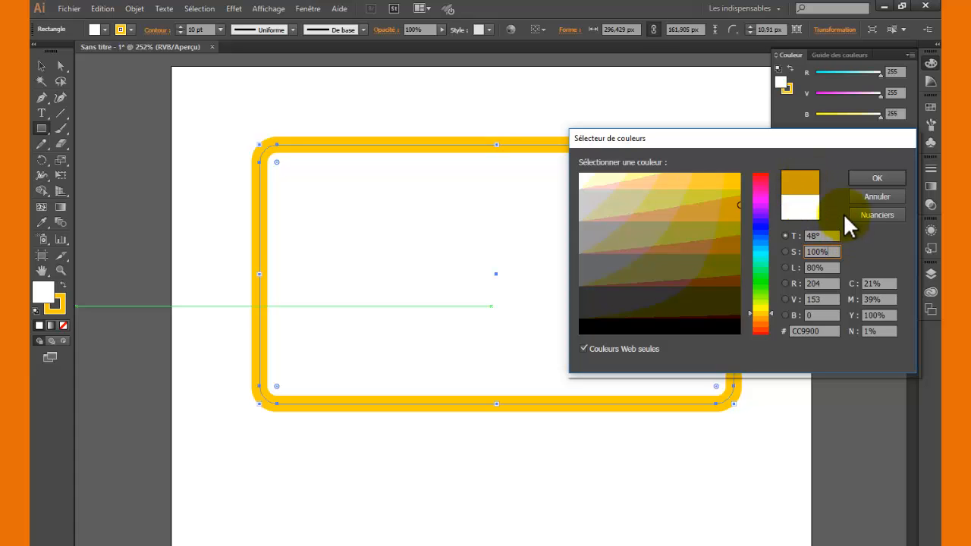
click(874, 177)
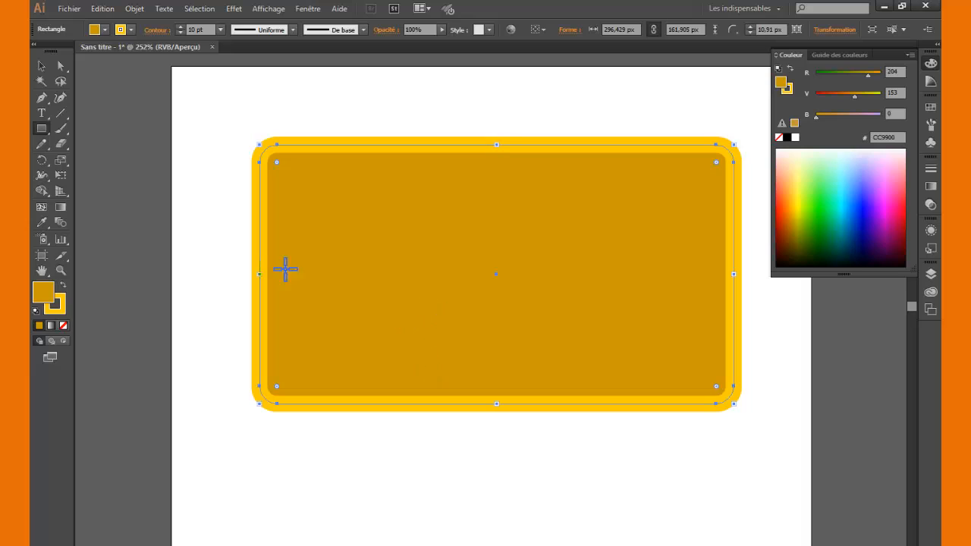
Duplicate the rounded rectangle in place and add an anchor point at the middle of the copy's top edge
click(41, 66)
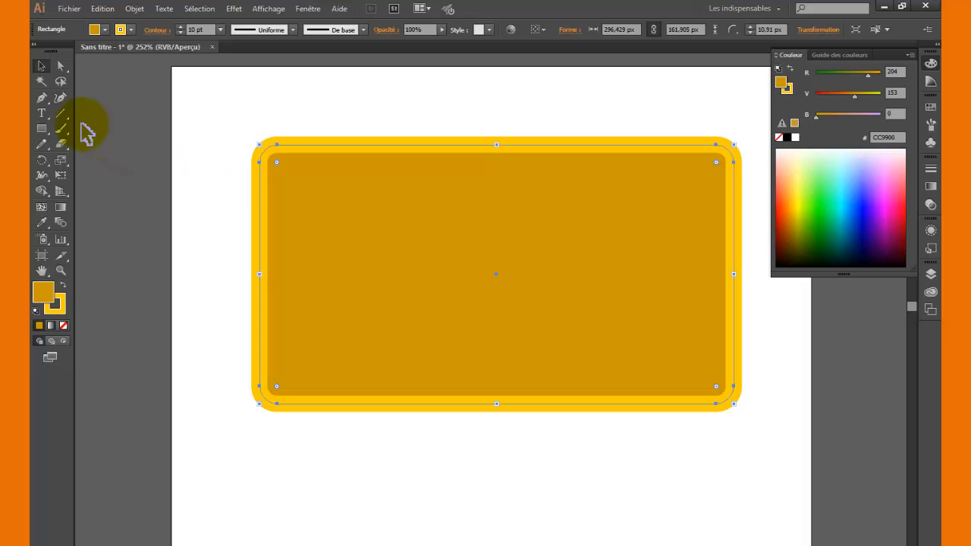
click(41, 99)
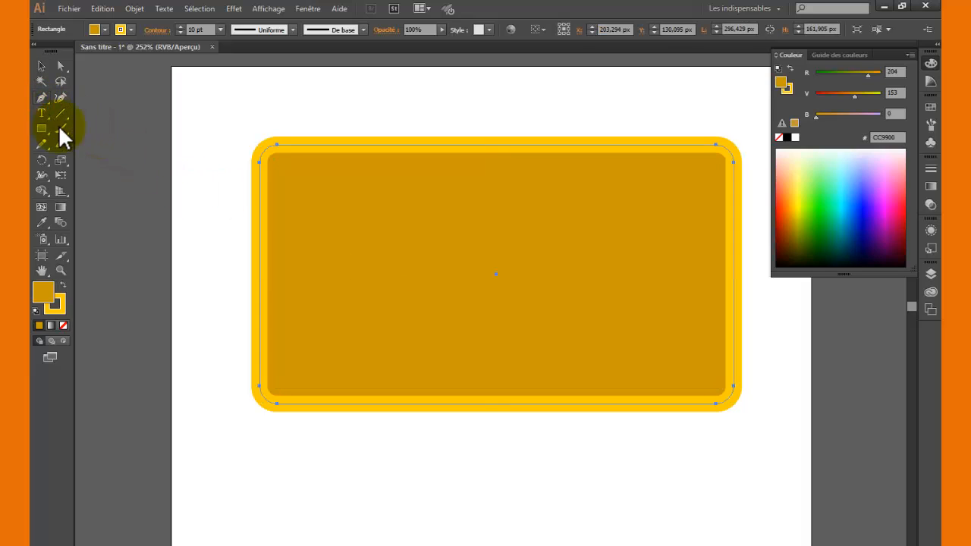
click(508, 156)
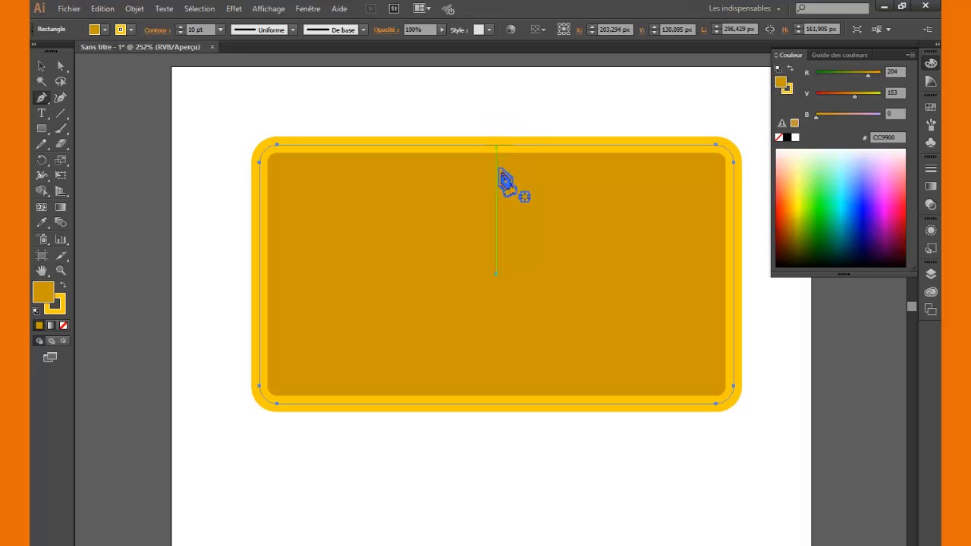
click(496, 144)
click(496, 145)
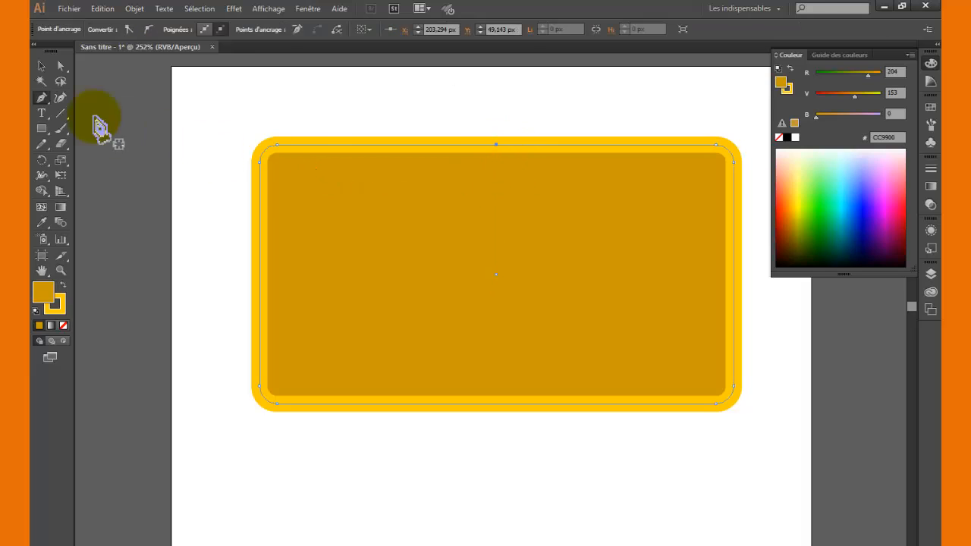
Delete the four anchor points at the copy's two upper corners, leaving a triangular flap
click(41, 97)
drag(82, 103, 105, 131)
drag(175, 130, 84, 130)
click(261, 164)
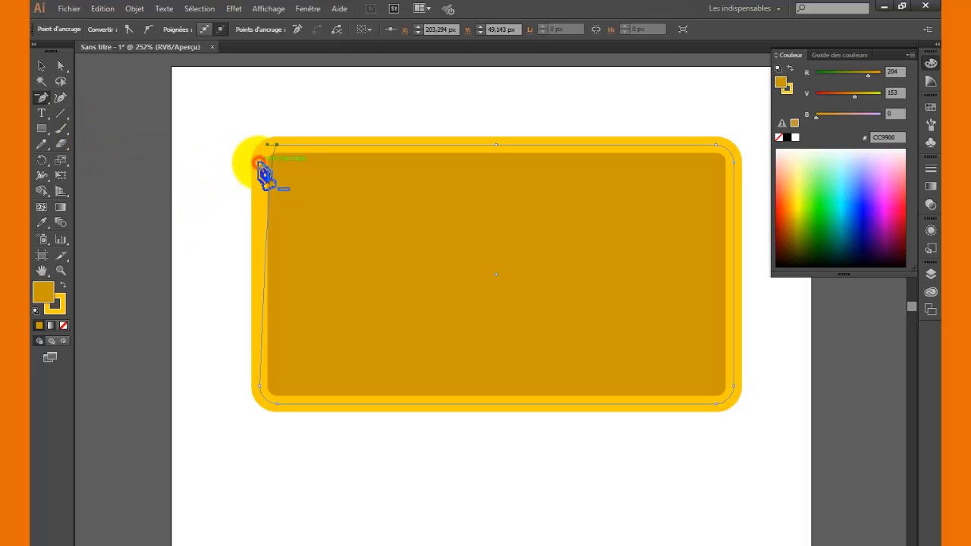
click(278, 145)
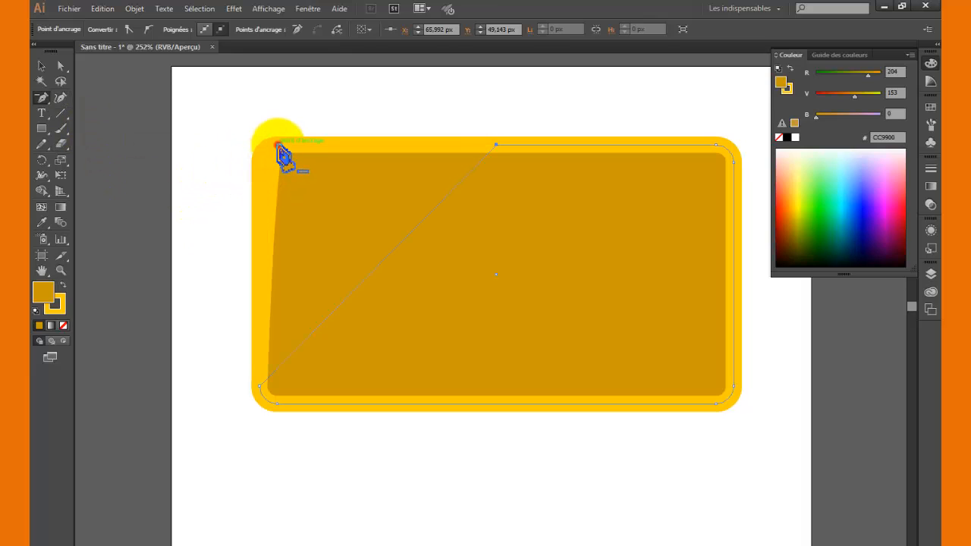
click(716, 145)
click(733, 157)
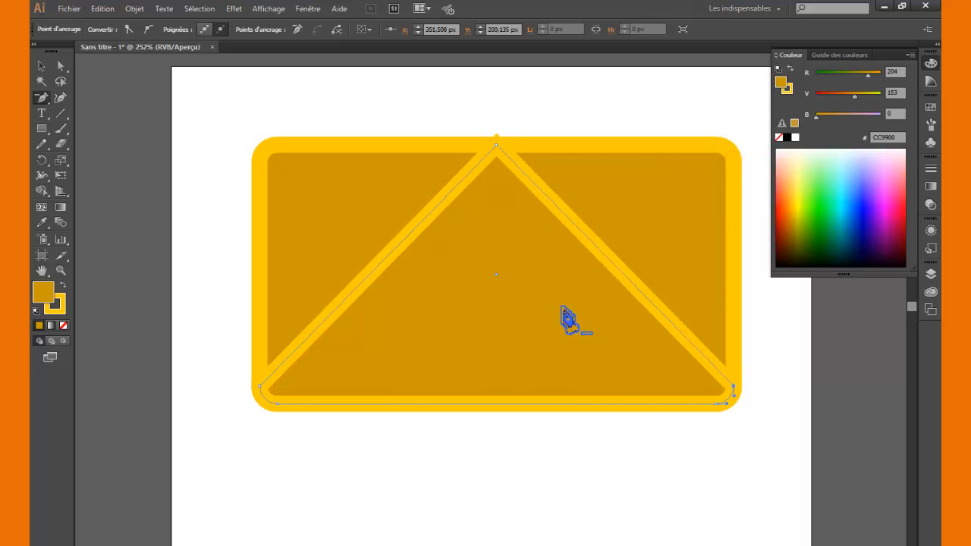
click(61, 67)
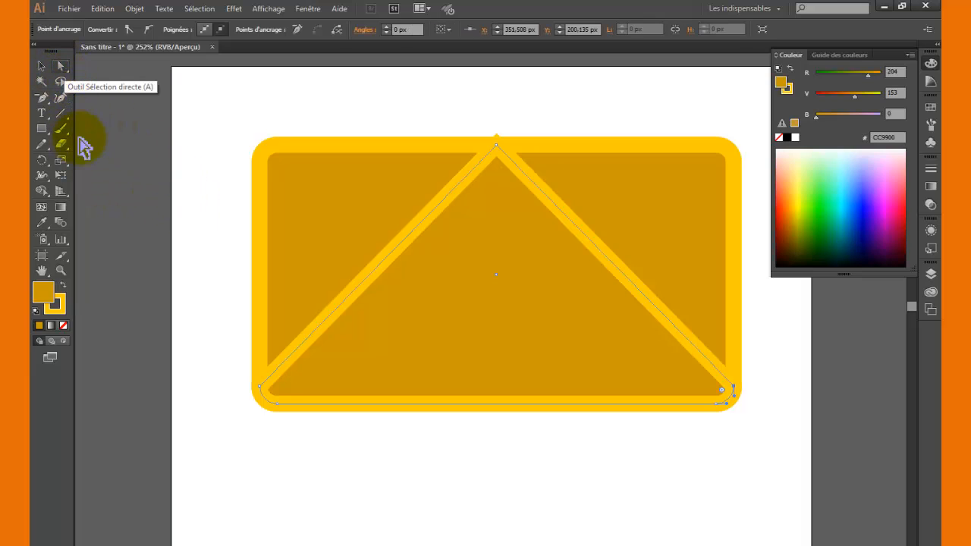
Lower the triangular flap's apex to about the envelope's middle and round it with a radius of about 24 px
click(496, 146)
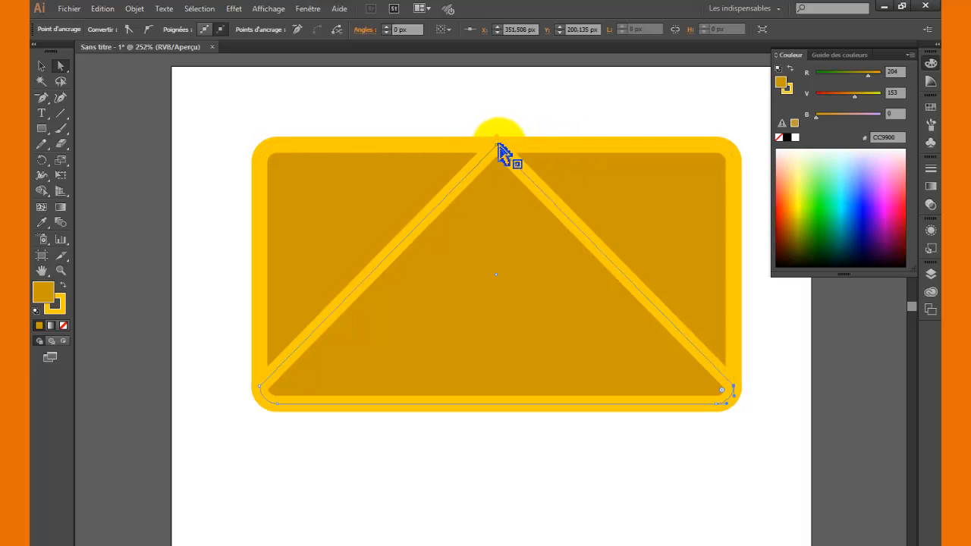
drag(496, 146, 497, 259)
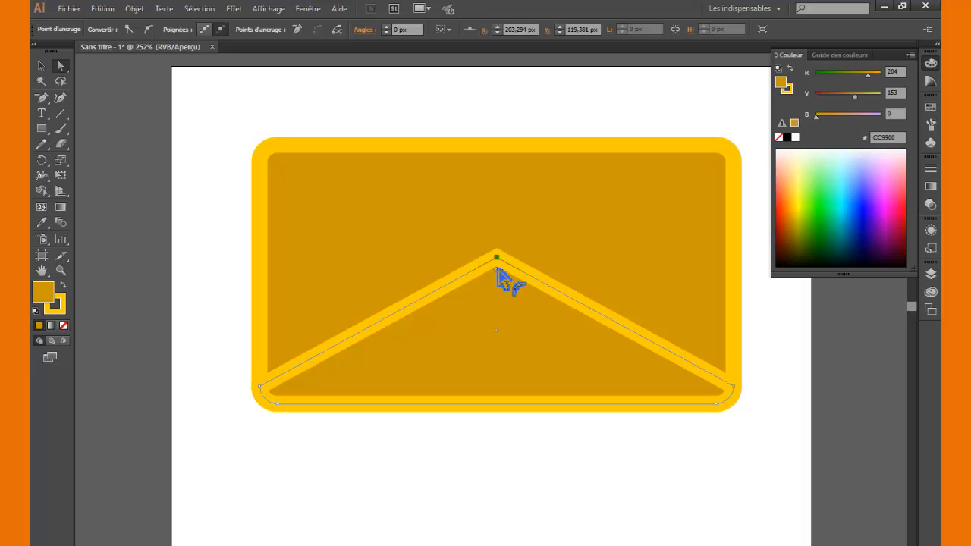
drag(496, 270, 498, 304)
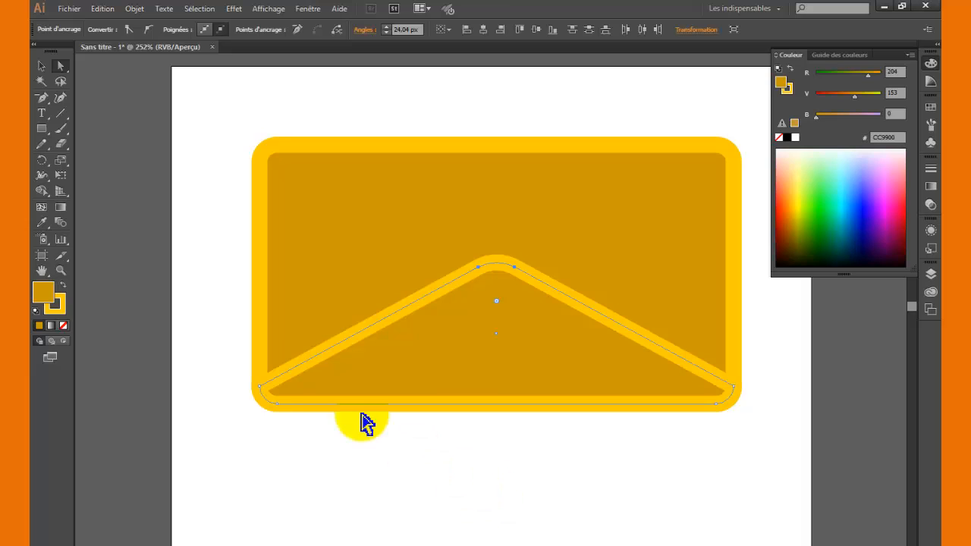
click(42, 68)
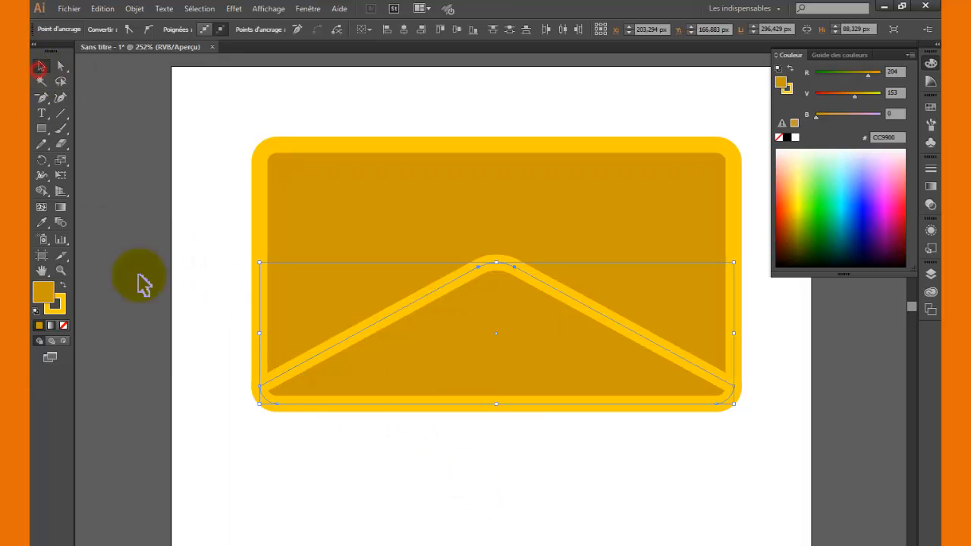
click(195, 339)
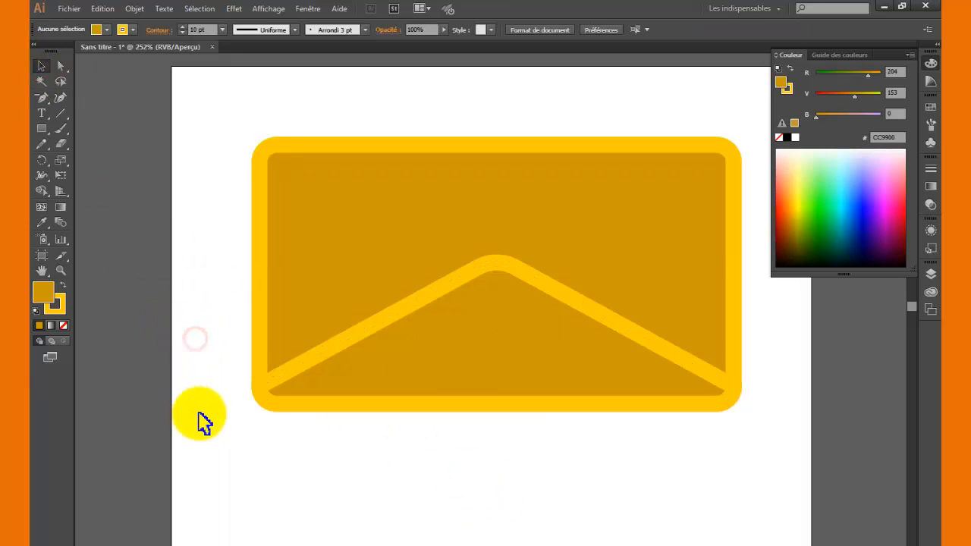
Fill the triangular flap with the darker brown 996600
click(488, 356)
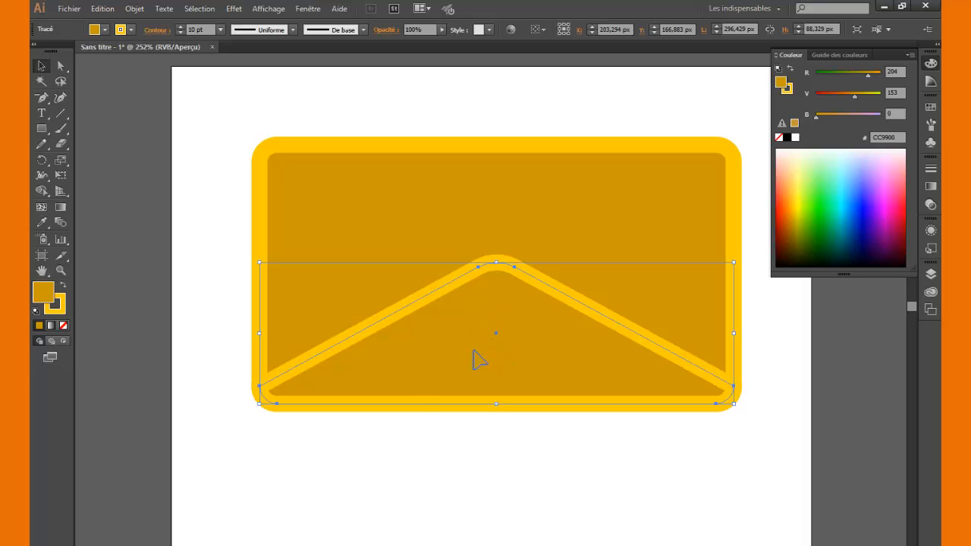
click(42, 293)
click(42, 293)
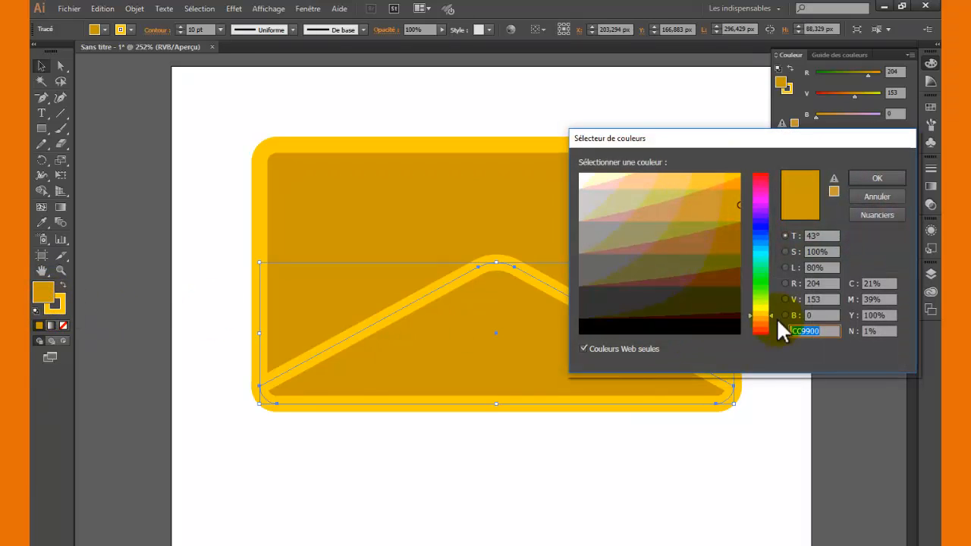
click(732, 235)
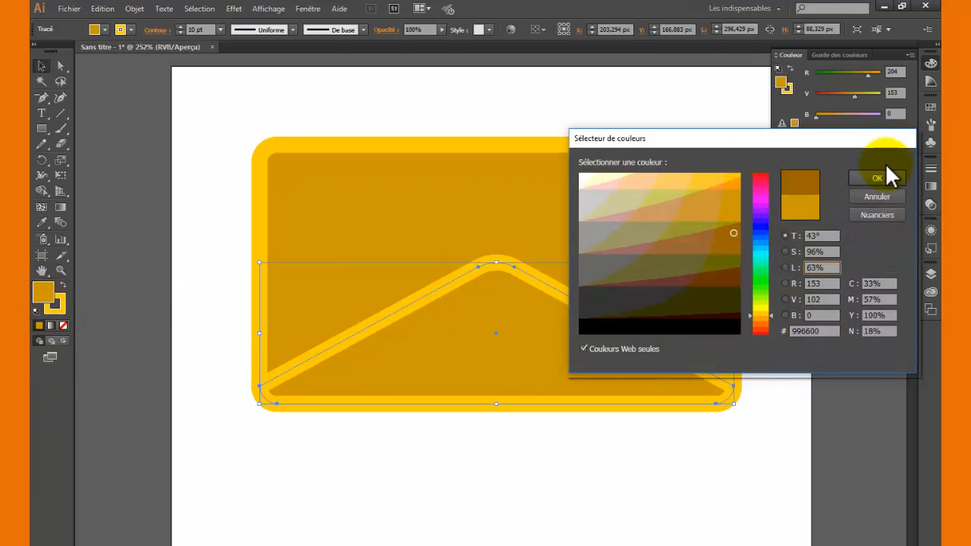
click(874, 179)
Paste a copy of the brown flap in front of the original and reflect it across the horizontal axis
click(468, 365)
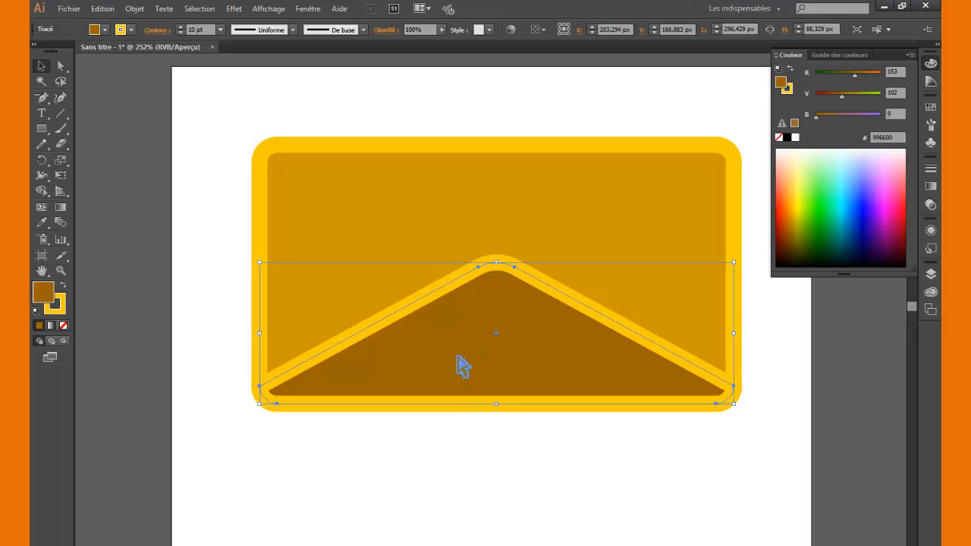
key(a)
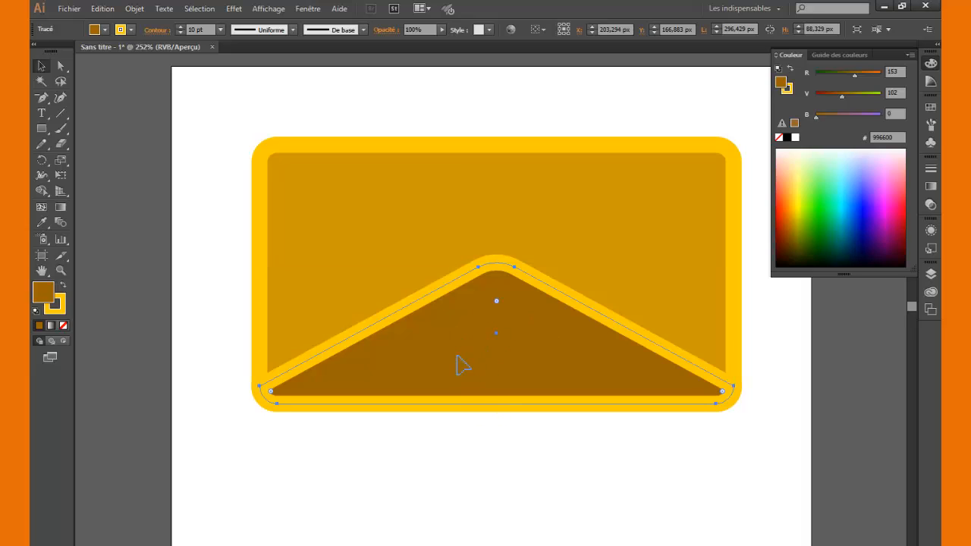
key(v)
right_click(465, 326)
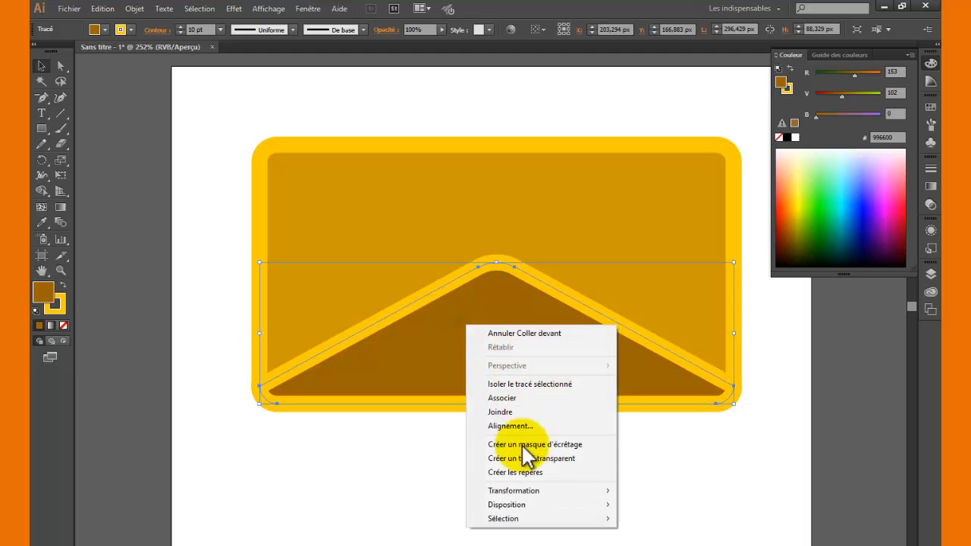
mouse_move(513, 491)
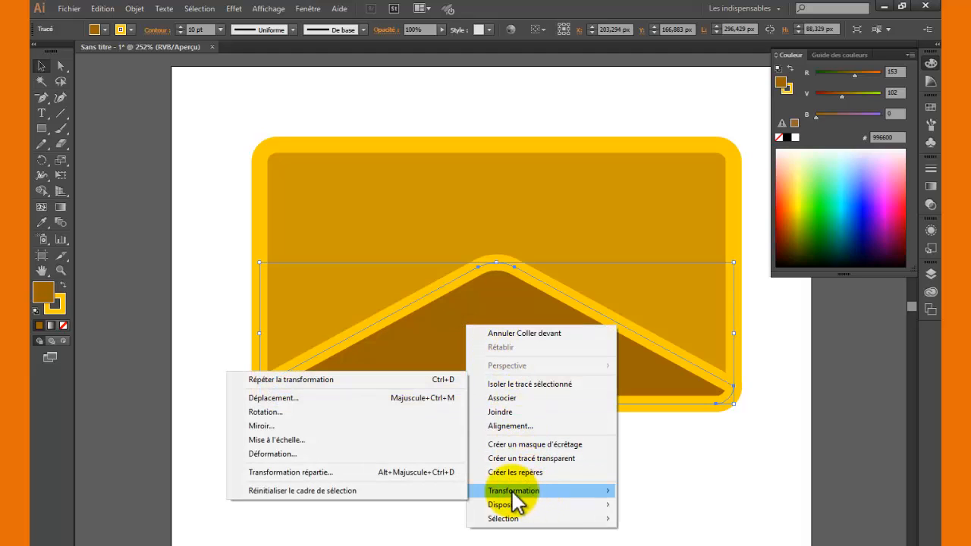
click(280, 427)
click(659, 172)
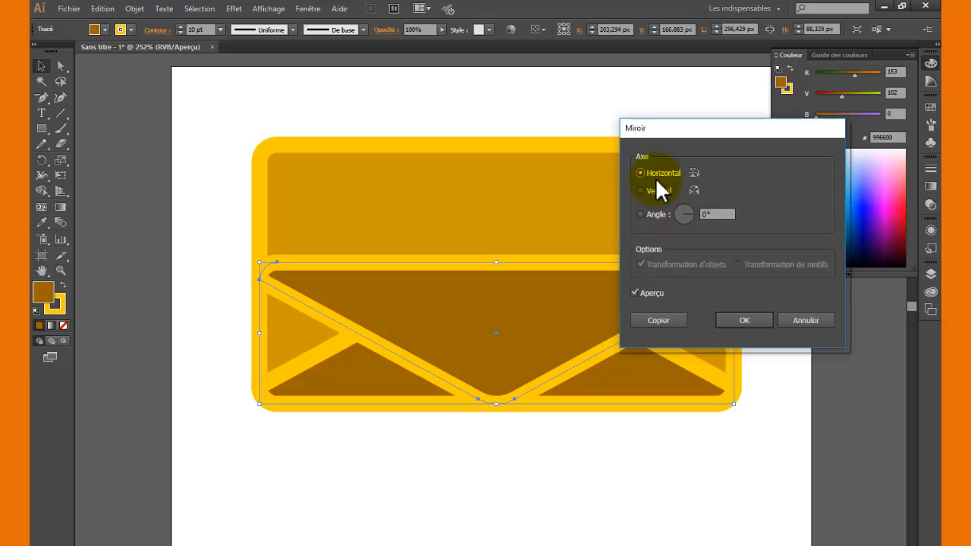
click(739, 320)
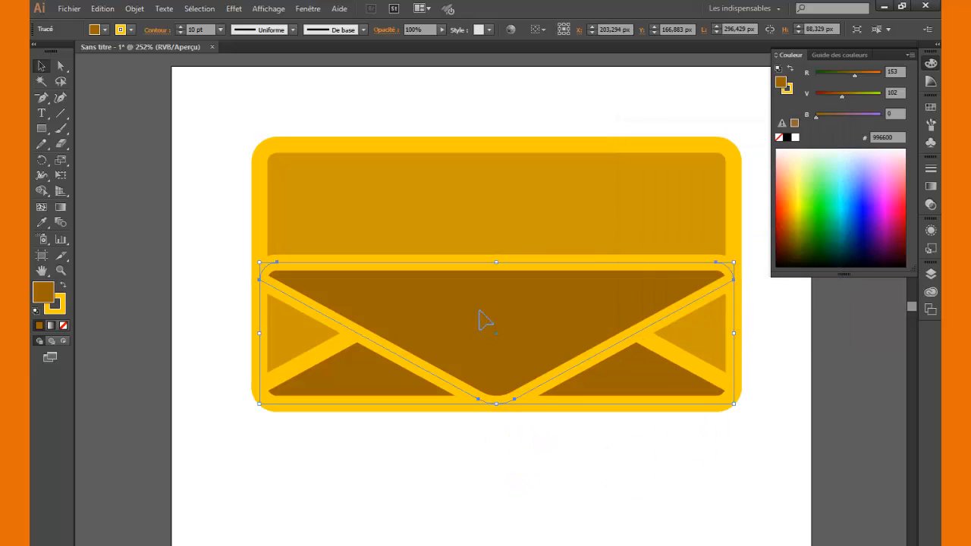
Move the mirrored flap up to the envelope's top edge and stretch its rounded tip about 25 px lower over the bottom flap
drag(477, 308, 468, 187)
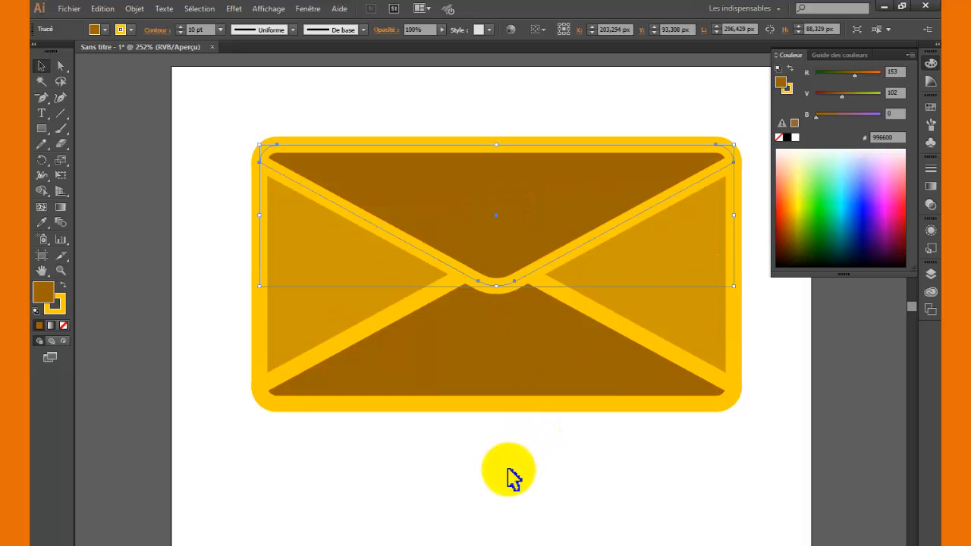
click(511, 477)
click(460, 234)
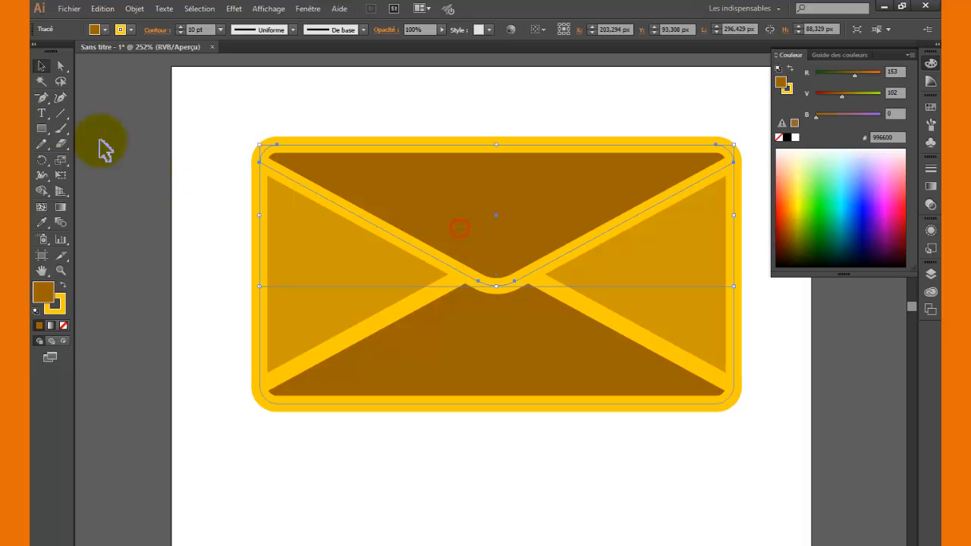
click(61, 67)
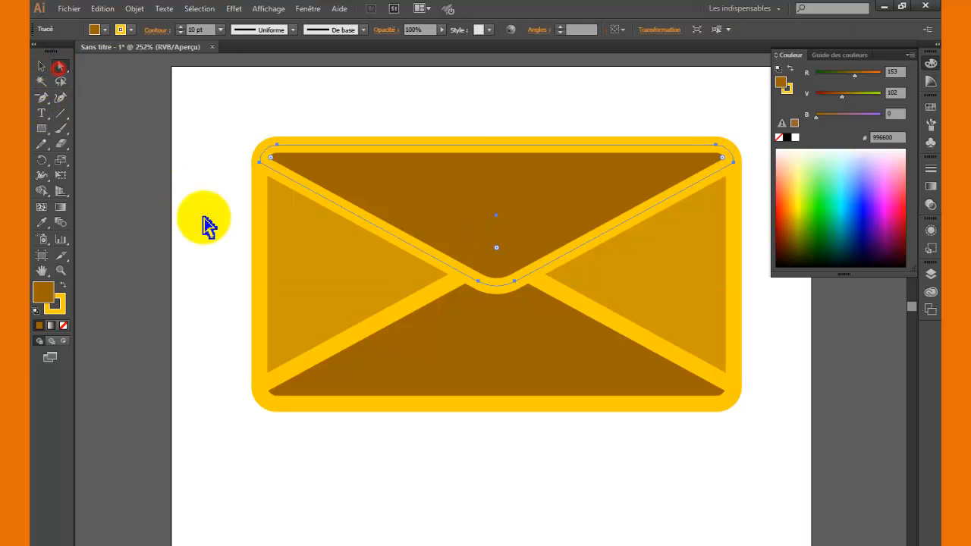
click(479, 282)
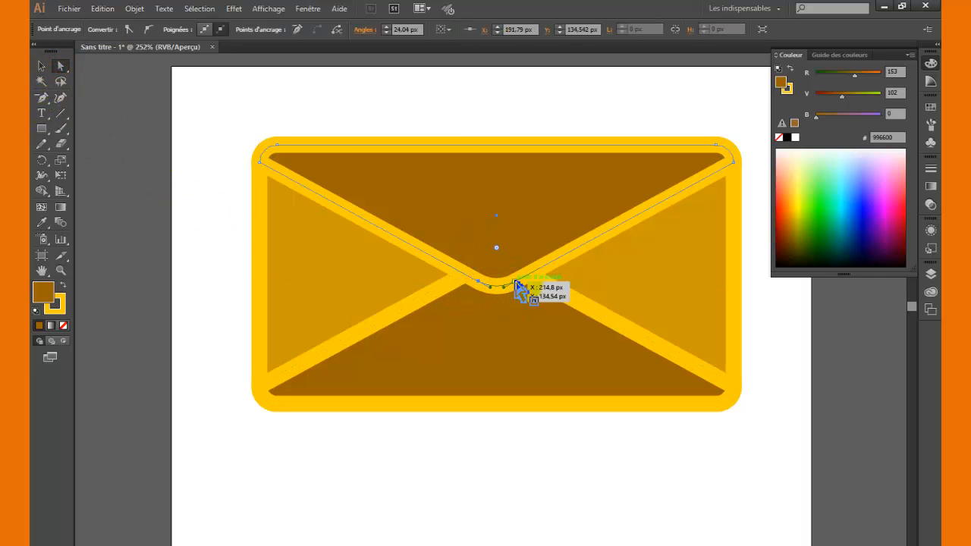
shift+click(517, 286)
drag(516, 286, 514, 335)
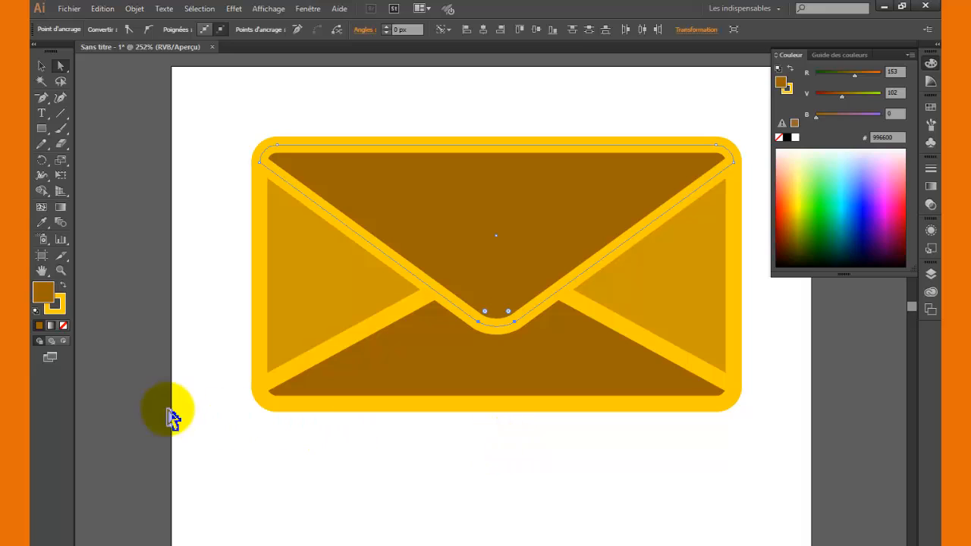
click(190, 402)
Start a Drop Shadow effect on the bottom flap with preview enabled and an X offset of 1 px
key(v)
click(391, 379)
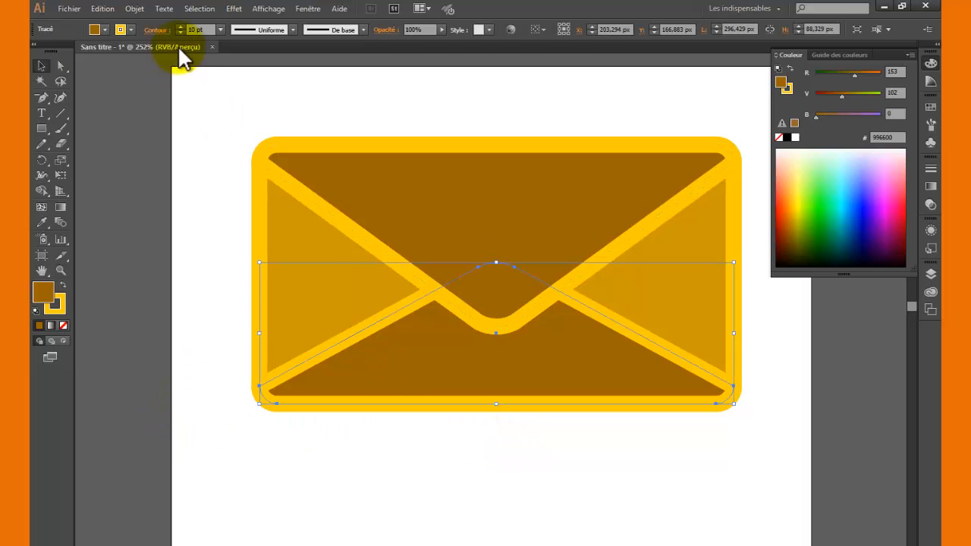
click(233, 9)
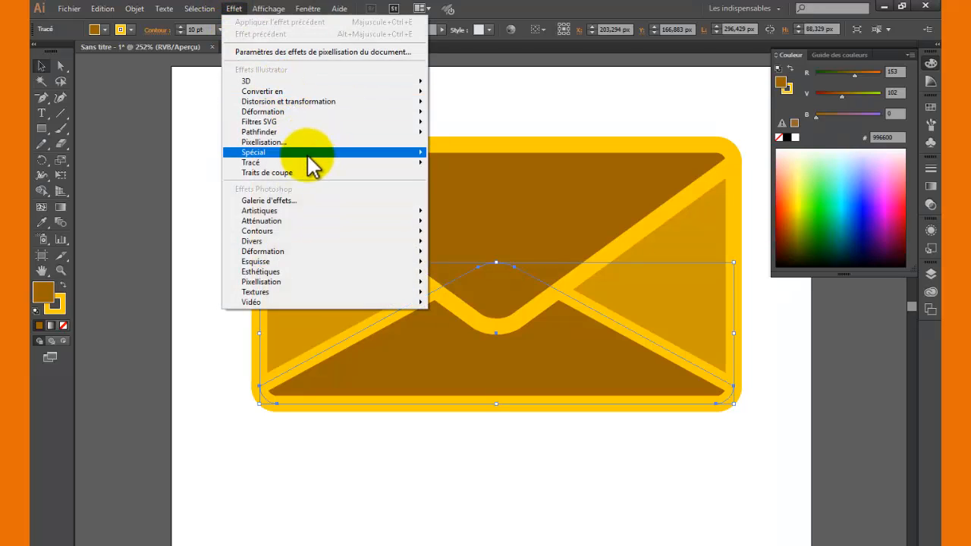
mouse_move(303, 152)
click(144, 224)
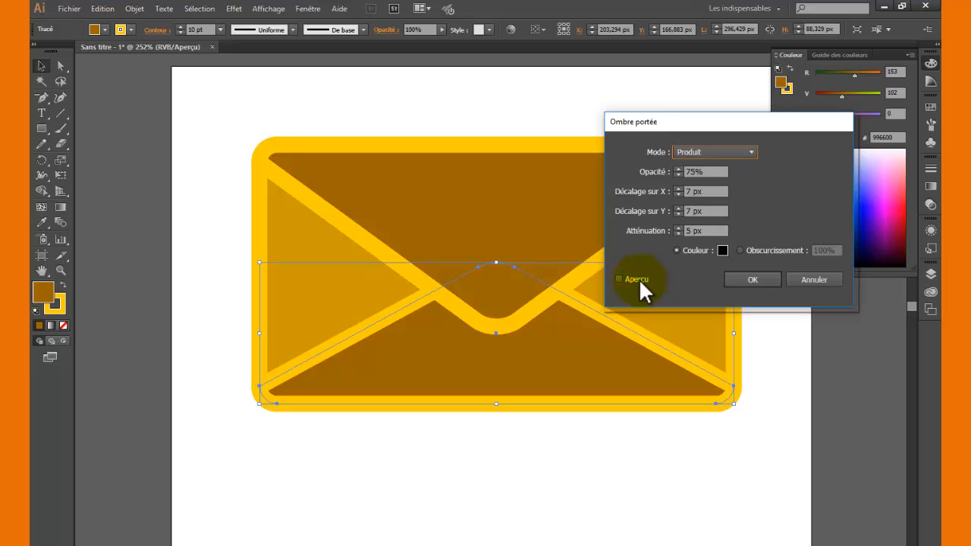
click(638, 278)
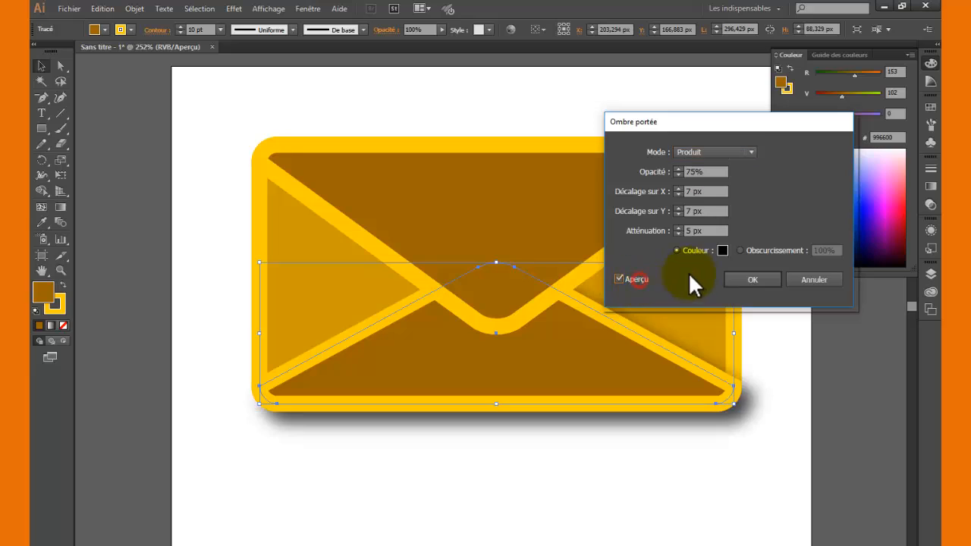
click(678, 195)
click(678, 195)
click(678, 195)
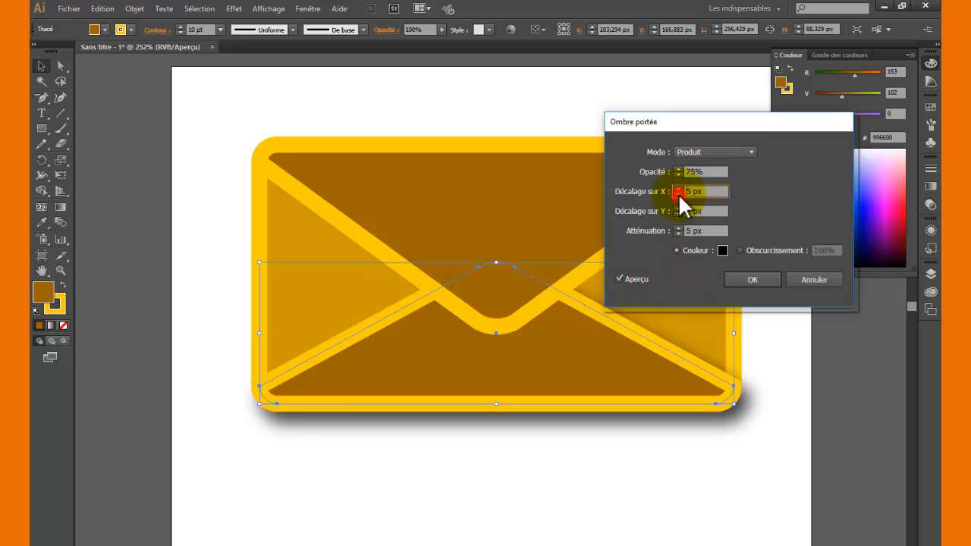
click(678, 195)
click(678, 195)
click(678, 194)
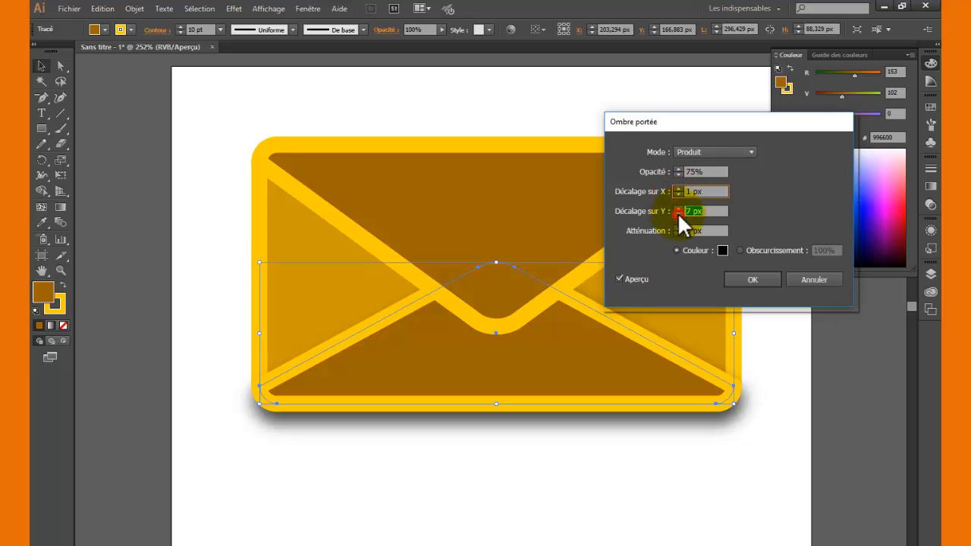
Set the bottom flap's shadow Y offset to -4 px so the shadow falls above its slanted edges
click(678, 214)
click(678, 214)
click(678, 214)
click(679, 214)
click(679, 213)
click(678, 214)
click(678, 214)
click(679, 214)
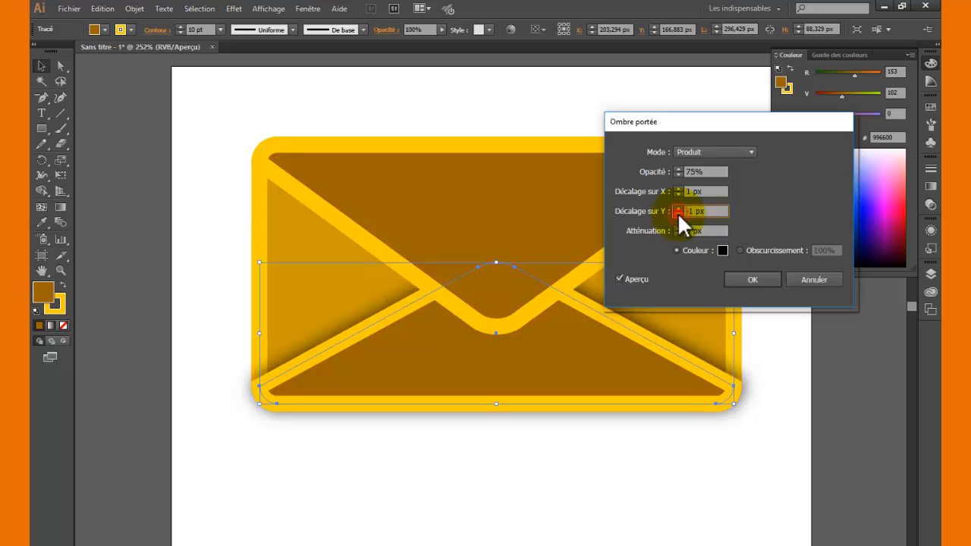
click(678, 214)
click(678, 214)
click(679, 214)
click(678, 214)
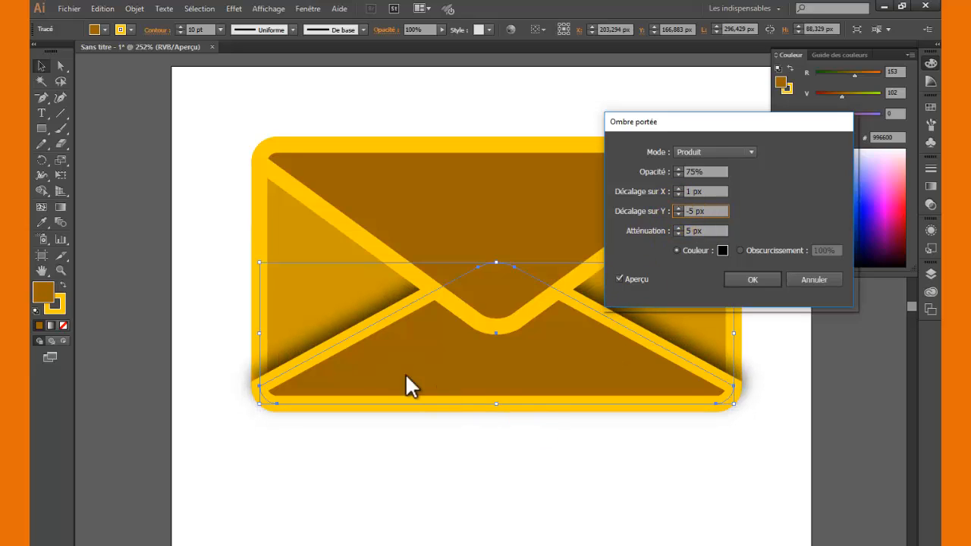
click(691, 210)
click(678, 214)
click(677, 208)
click(677, 208)
Set the shadow's blur to 3 px and its opacity to 50%, and apply it to the bottom flap
click(678, 233)
click(678, 233)
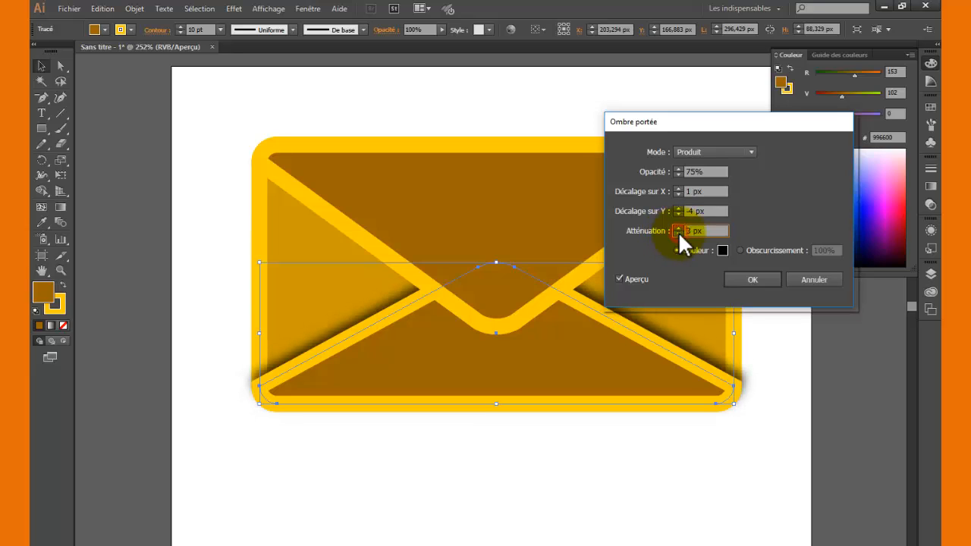
double_click(697, 171)
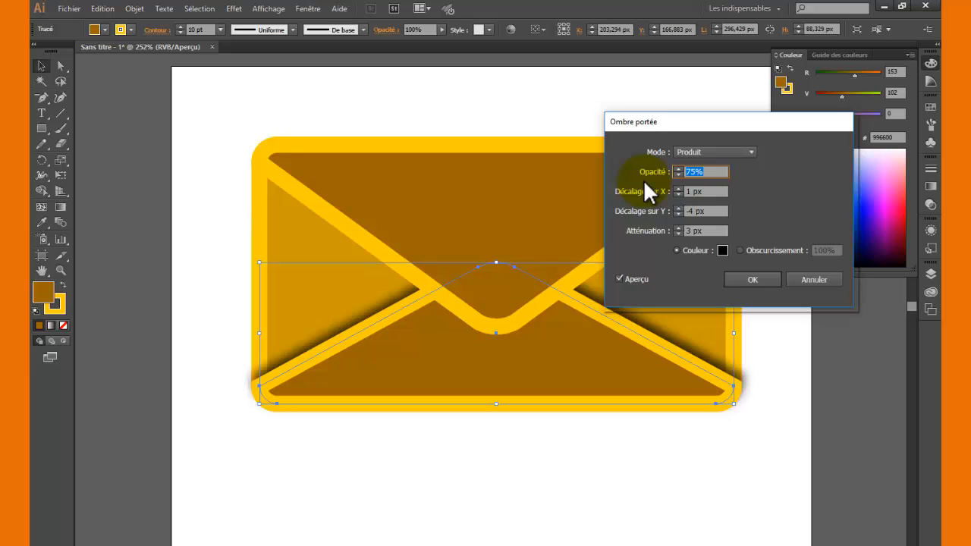
text(50)
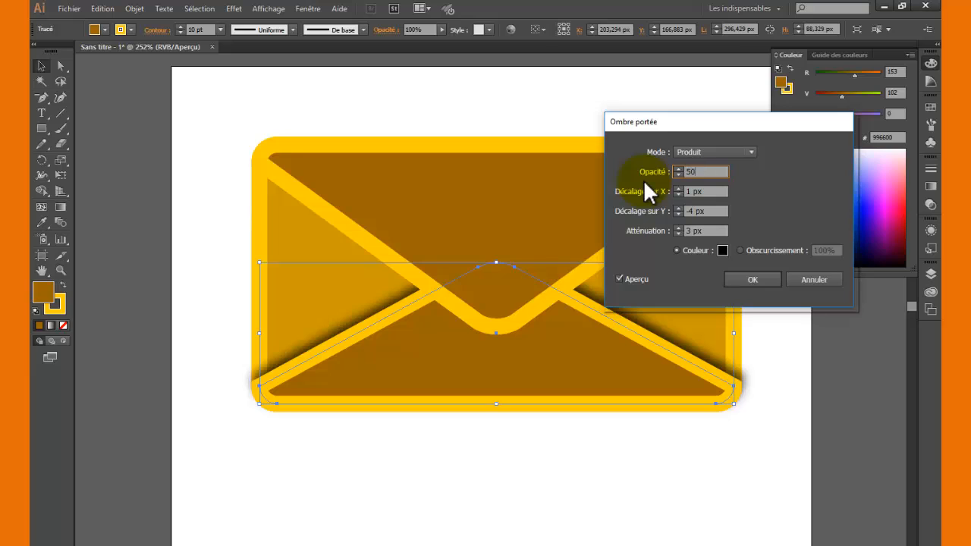
double_click(714, 189)
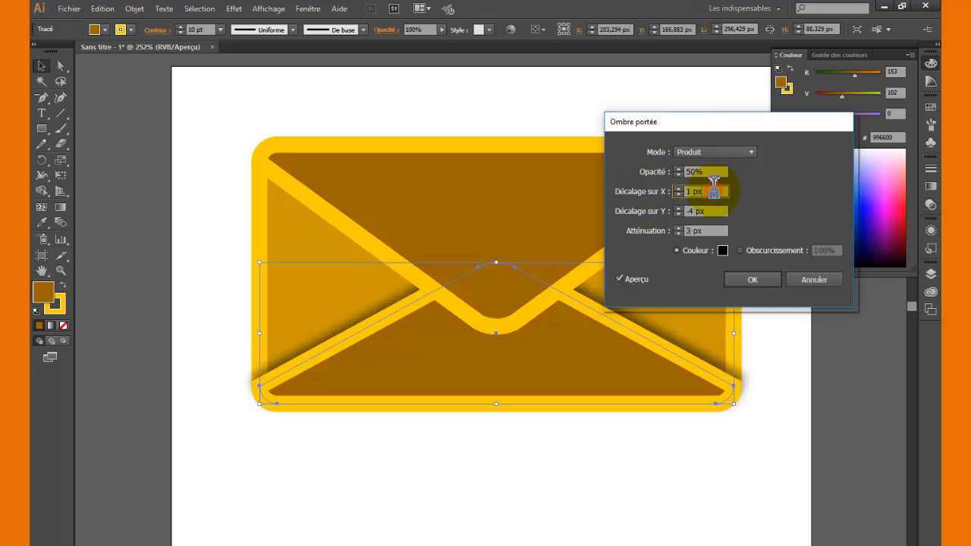
click(765, 279)
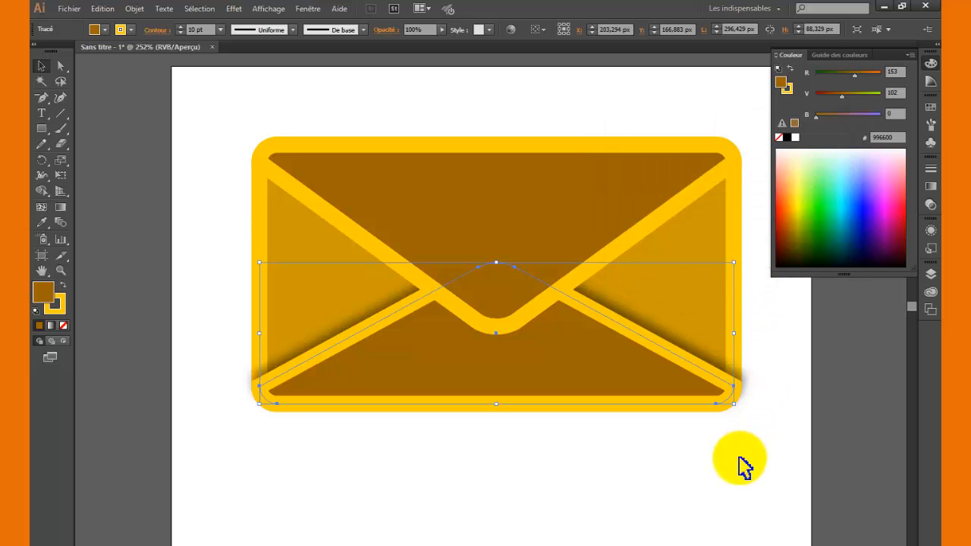
Start a Drop Shadow effect on the top flap with preview enabled
click(592, 209)
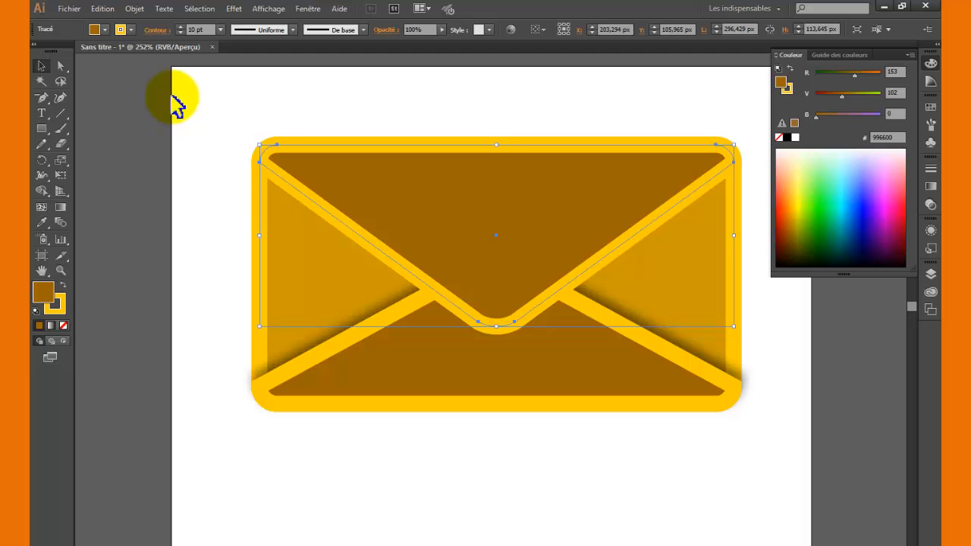
click(234, 9)
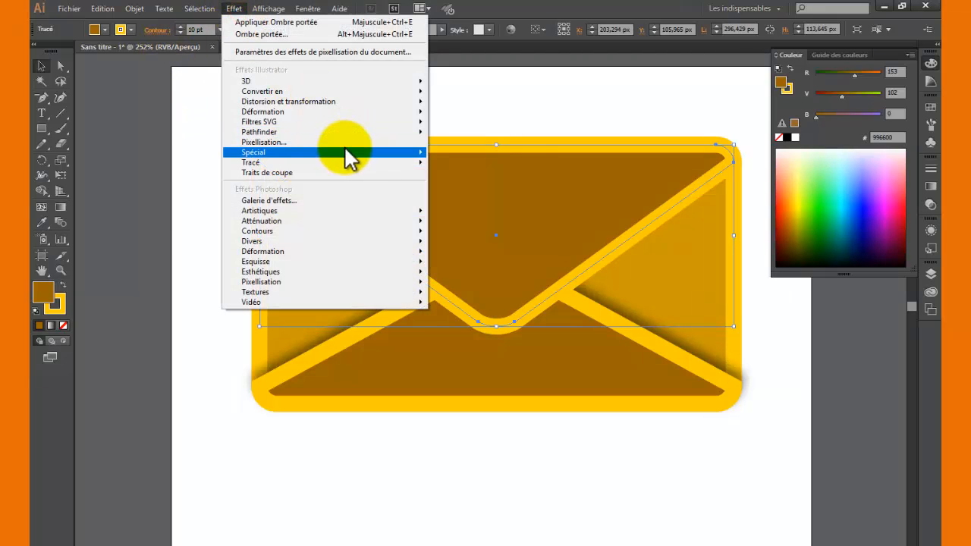
mouse_move(347, 157)
click(156, 223)
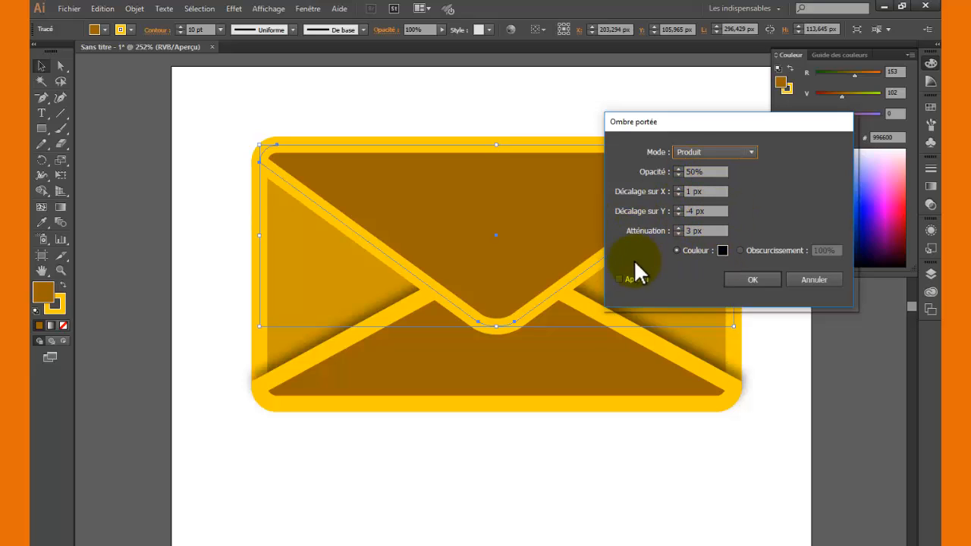
click(619, 280)
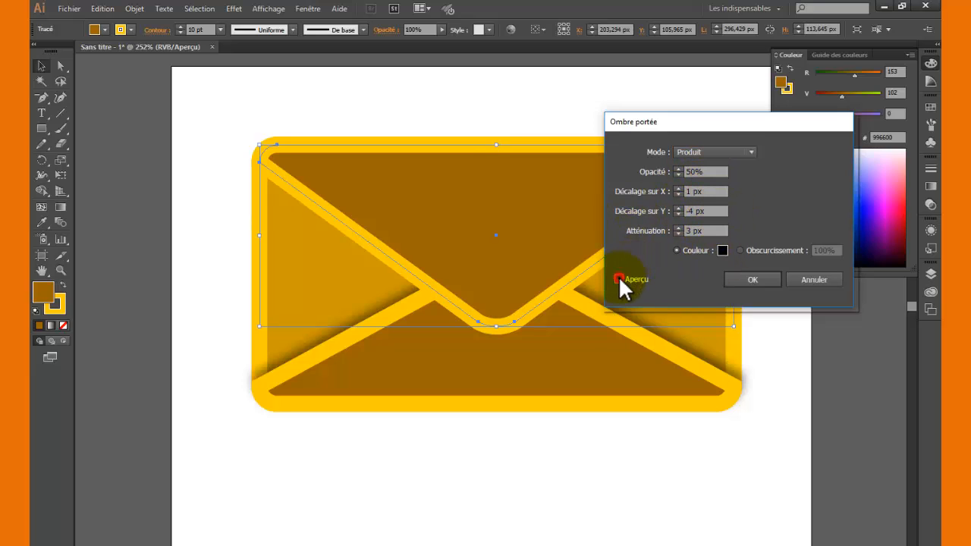
Set the top flap's shadow Y offset to 4 px so it falls below the flap, and apply the effect
click(678, 213)
click(678, 207)
click(679, 207)
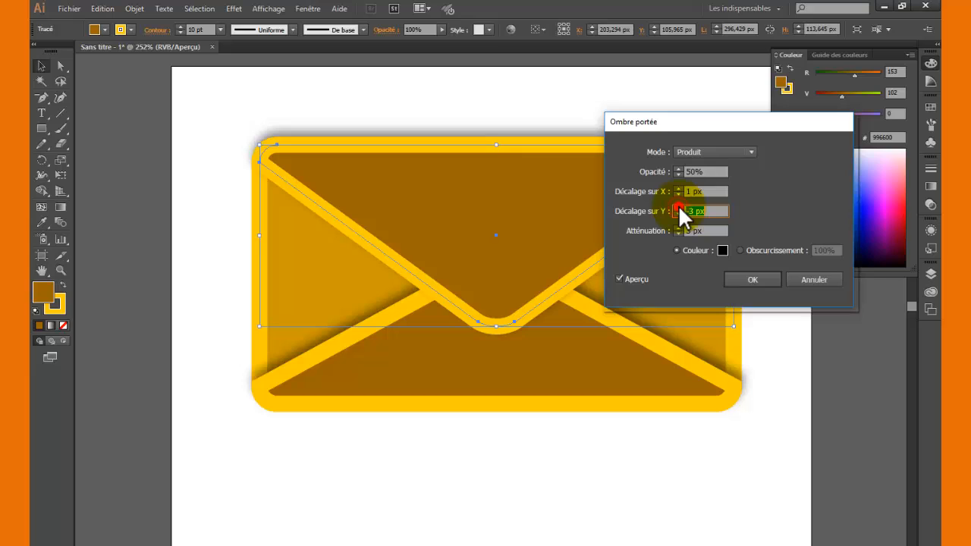
click(678, 207)
click(678, 207)
click(678, 207)
click(678, 207)
click(679, 207)
click(678, 207)
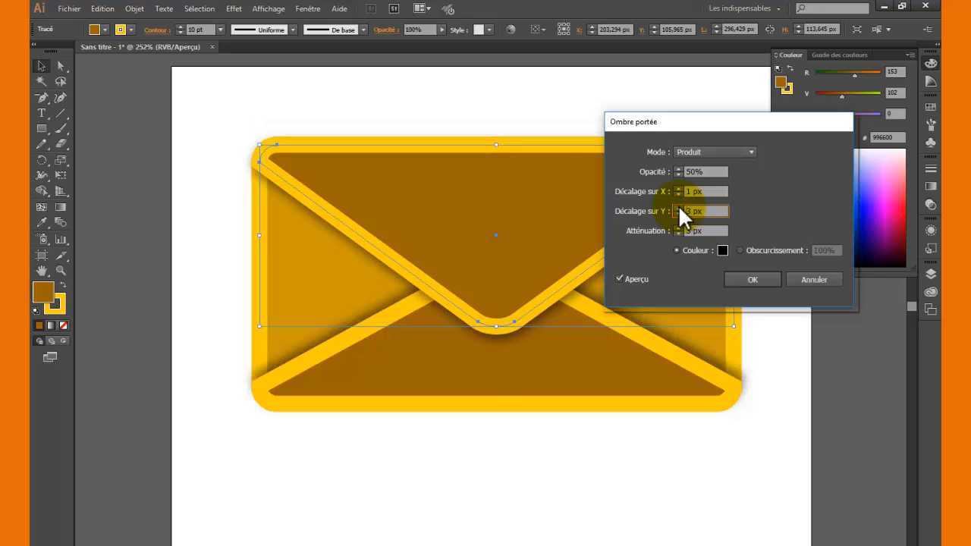
click(678, 207)
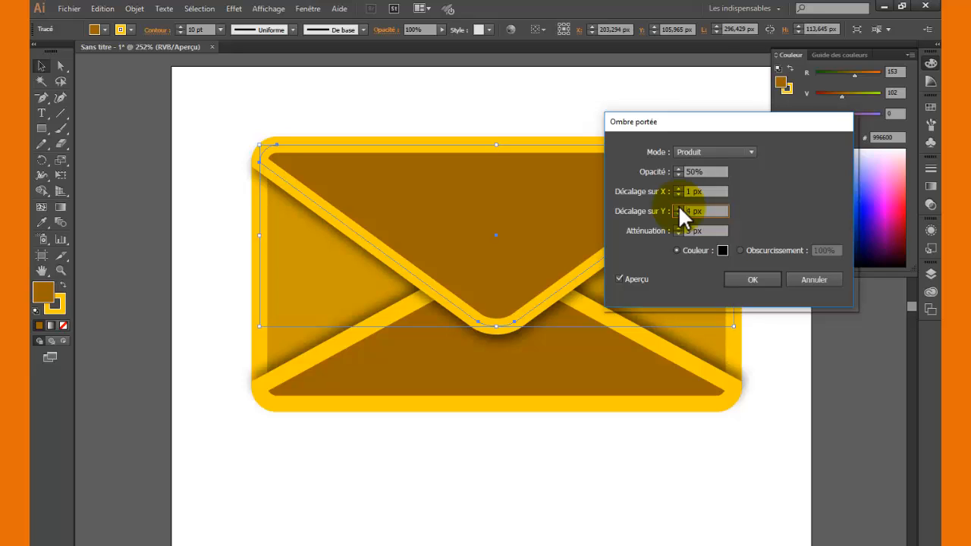
click(750, 279)
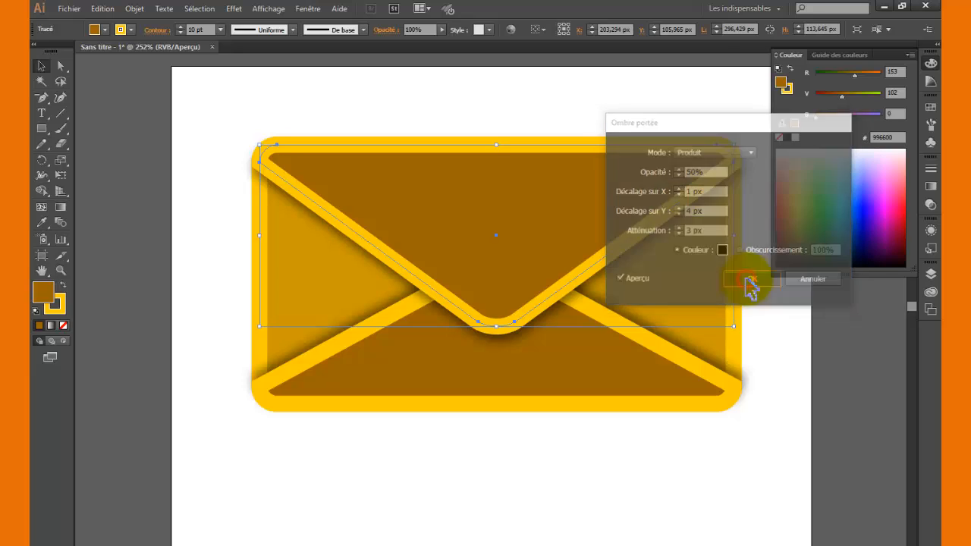
Paste a copy of the envelope's rounded base rectangle in front of the original and bring it to the very front
click(247, 459)
click(305, 279)
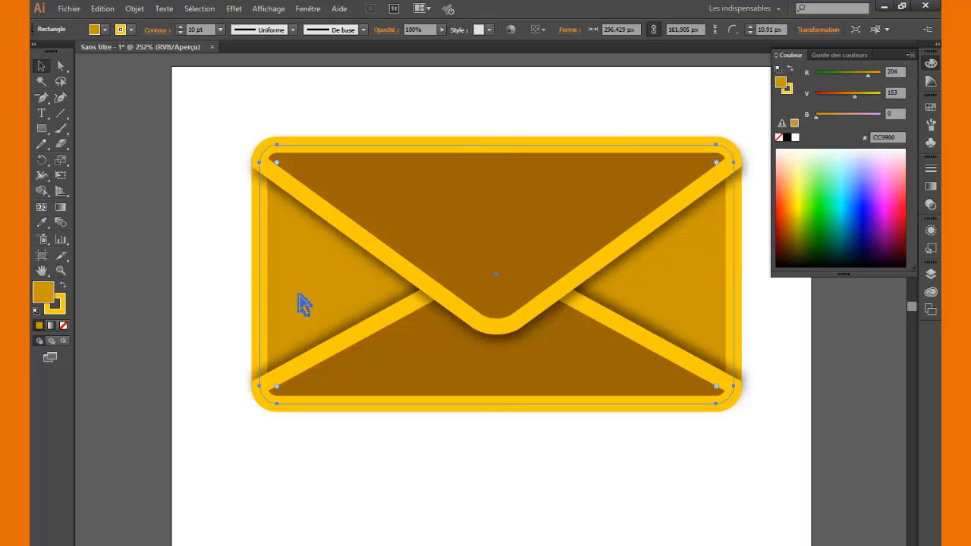
click(303, 303)
right_click(298, 294)
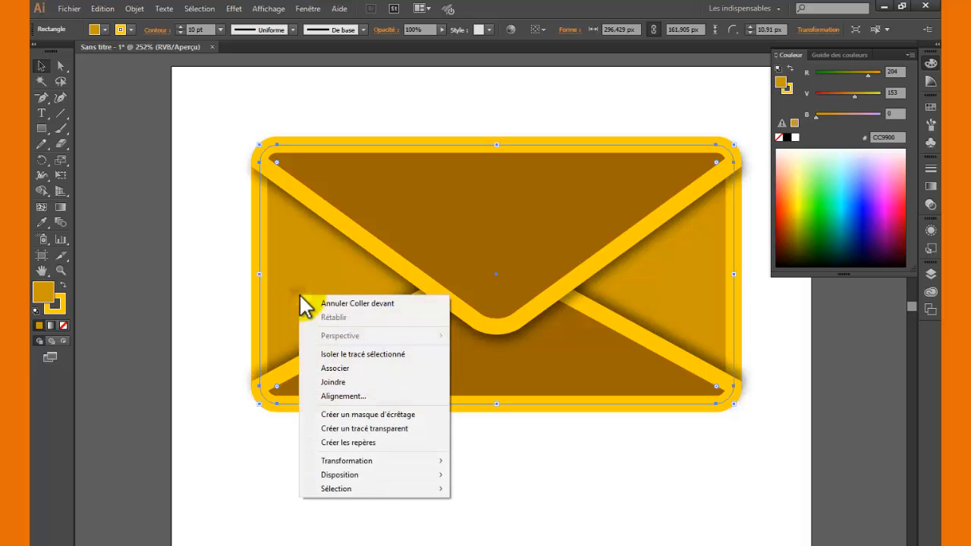
mouse_move(370, 477)
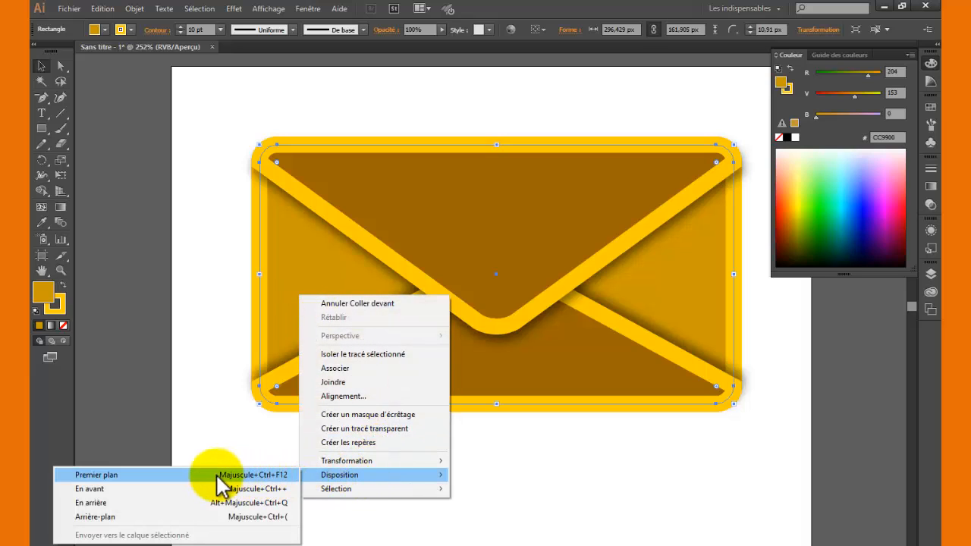
click(216, 477)
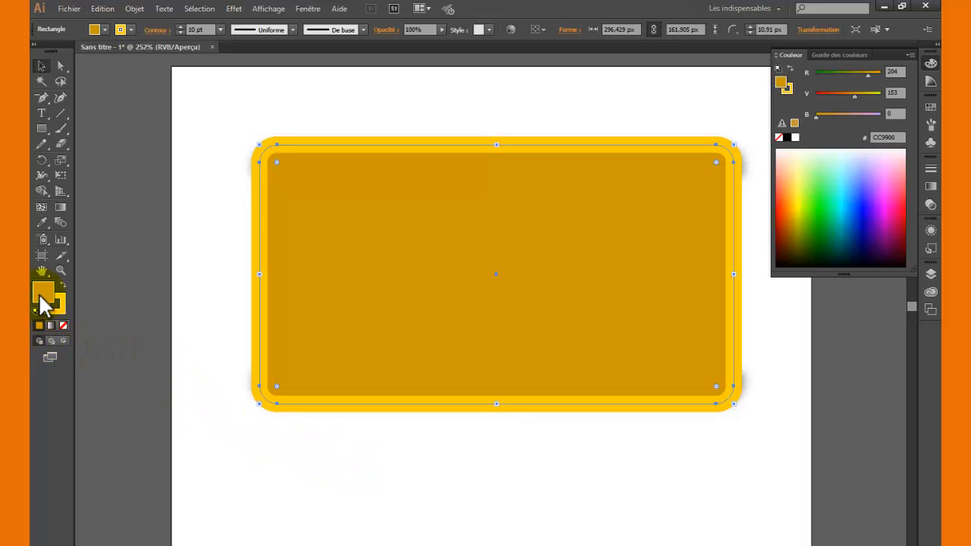
Fill the copied rectangle with a linear white-to-black gradient angled at -90°
click(39, 295)
click(51, 325)
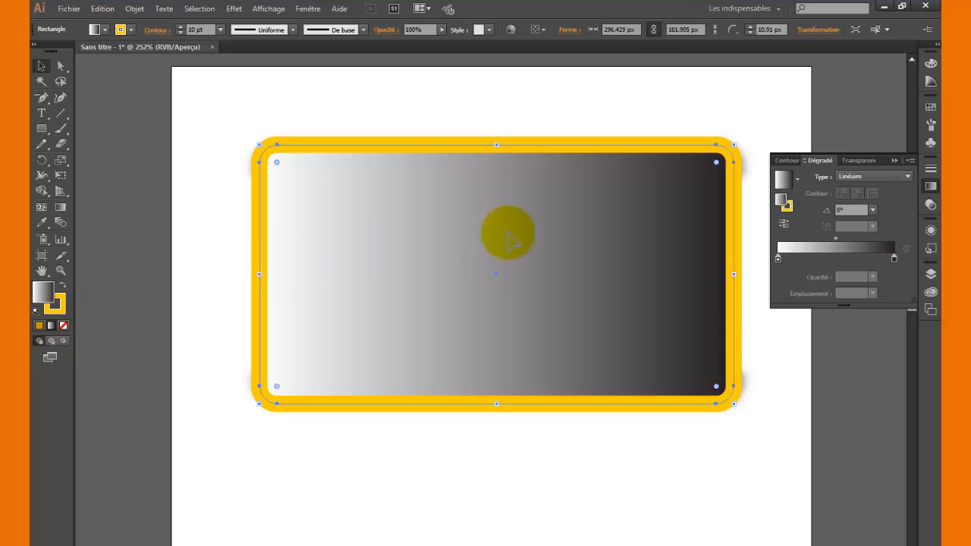
click(873, 209)
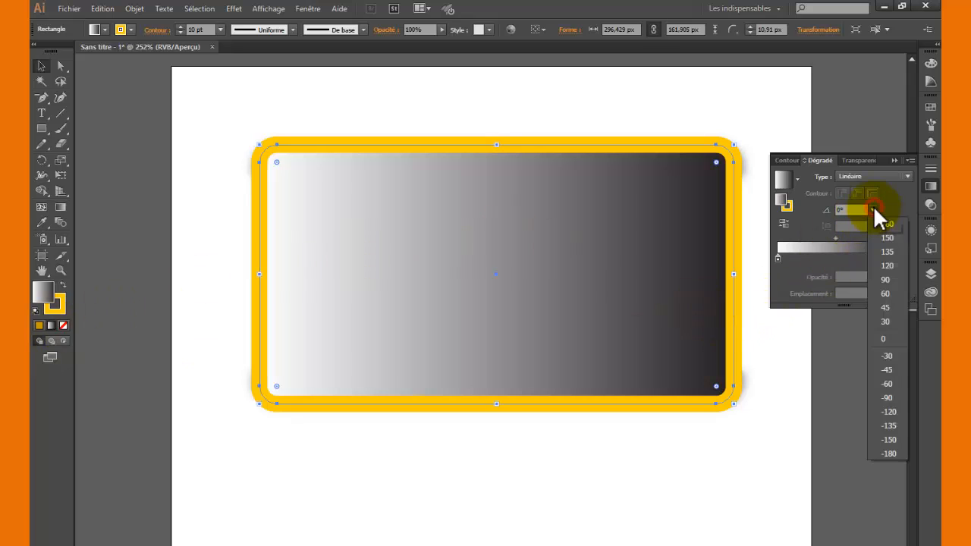
click(887, 398)
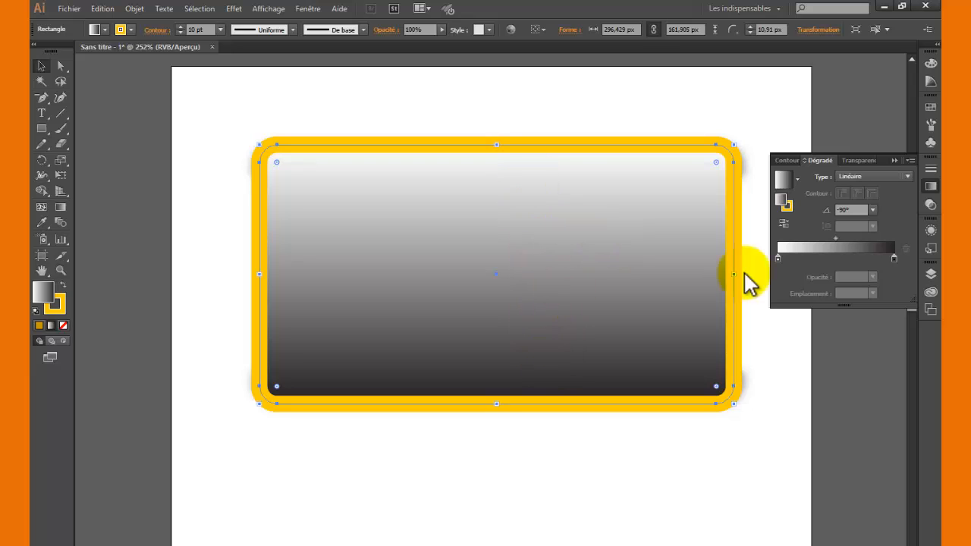
Inspect the colour settings of the gradient's white stop
double_click(778, 258)
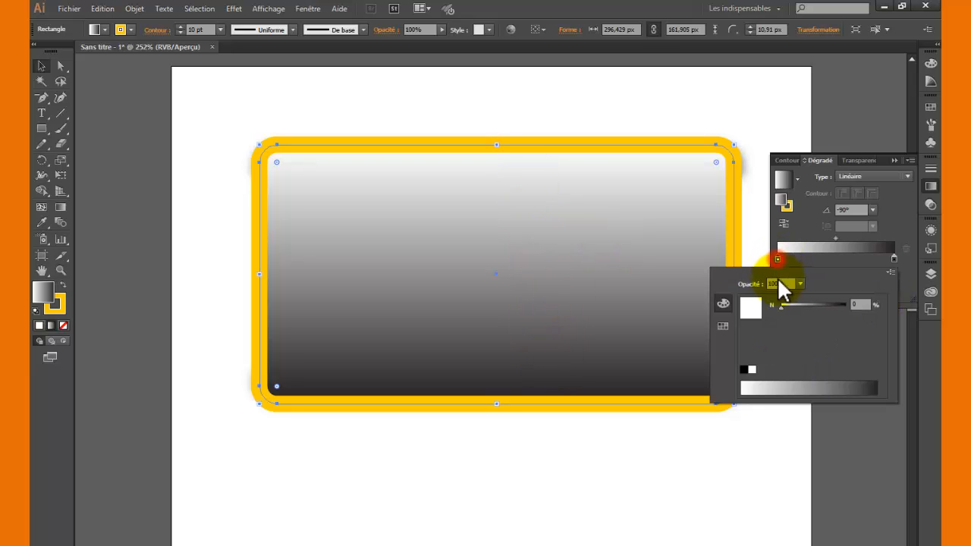
drag(782, 307, 778, 309)
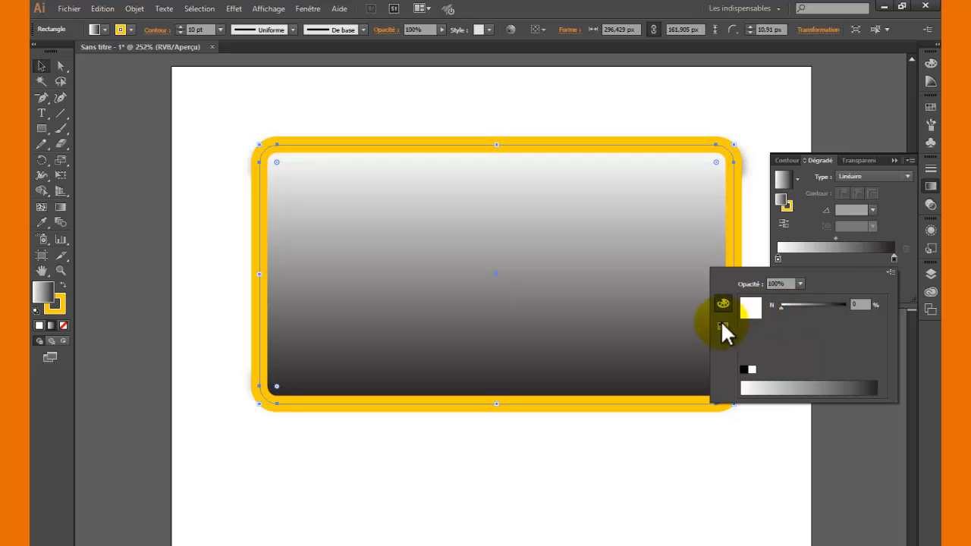
click(798, 225)
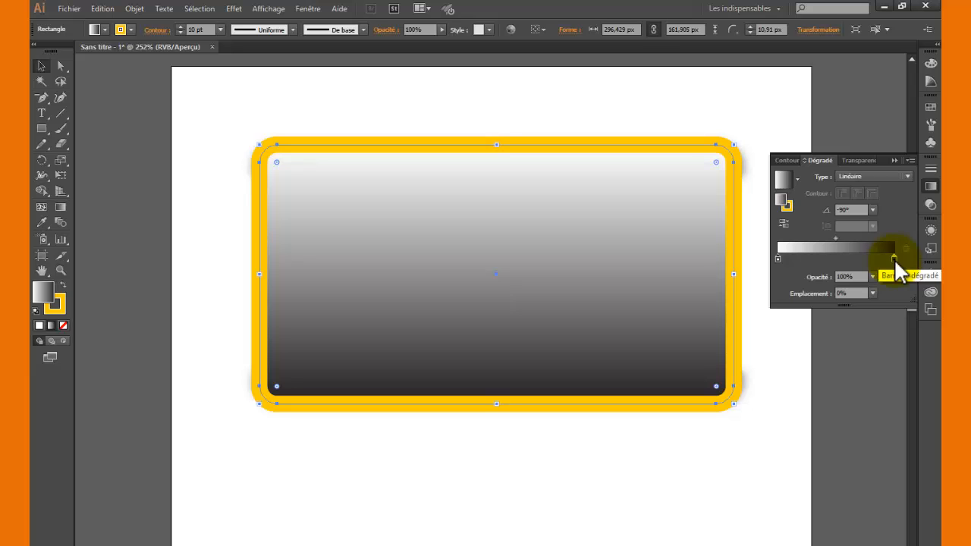
Apply the white-to-black gradient to the copy's stroke as well and set the copy's blend mode to Produit
click(57, 307)
click(52, 326)
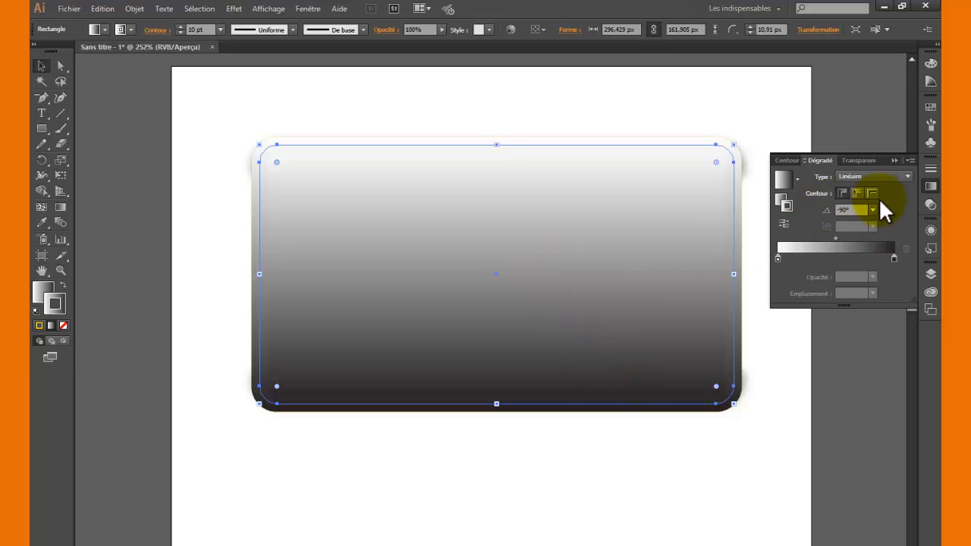
click(932, 205)
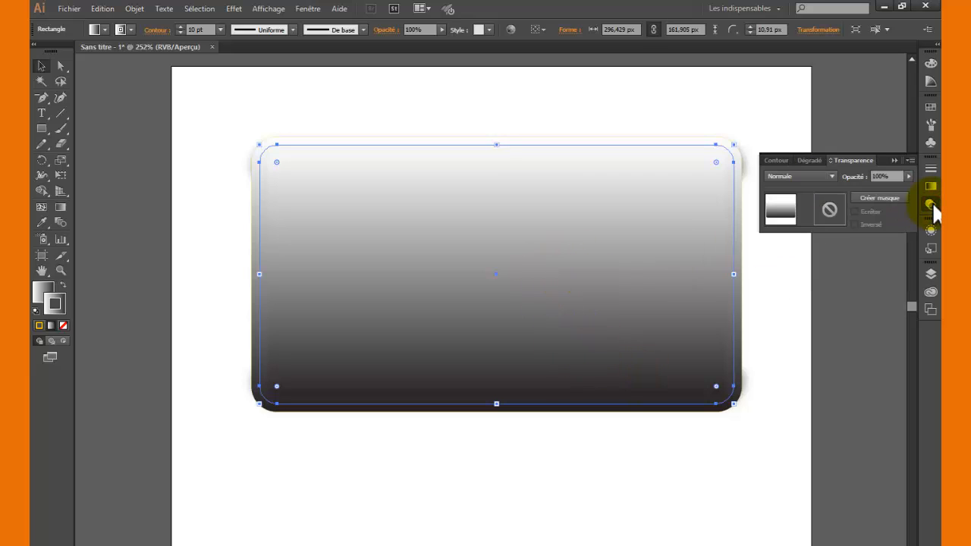
click(797, 177)
click(830, 175)
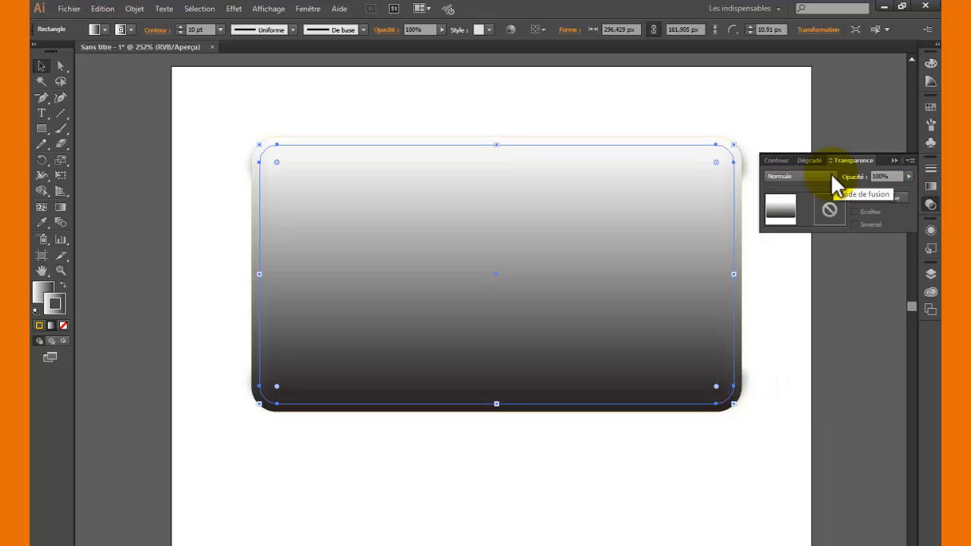
click(830, 176)
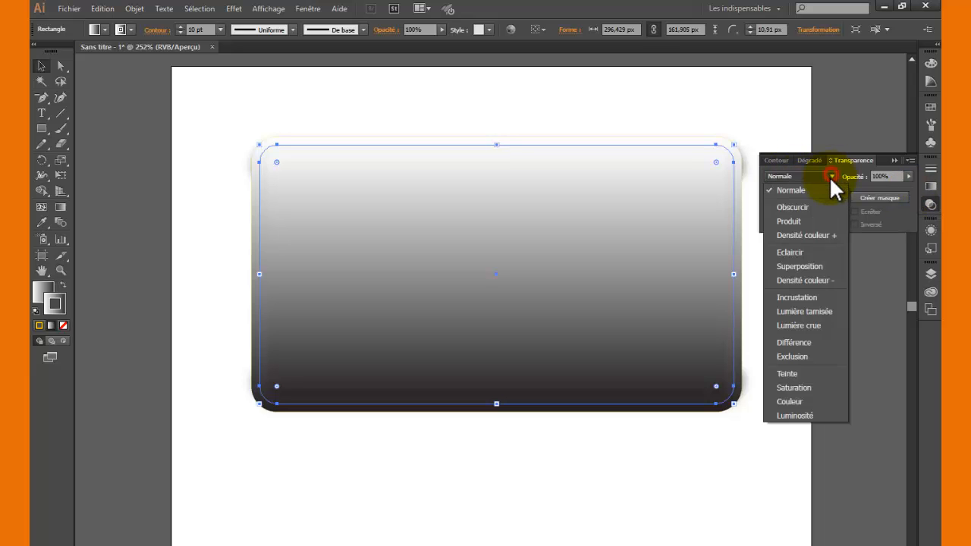
click(809, 220)
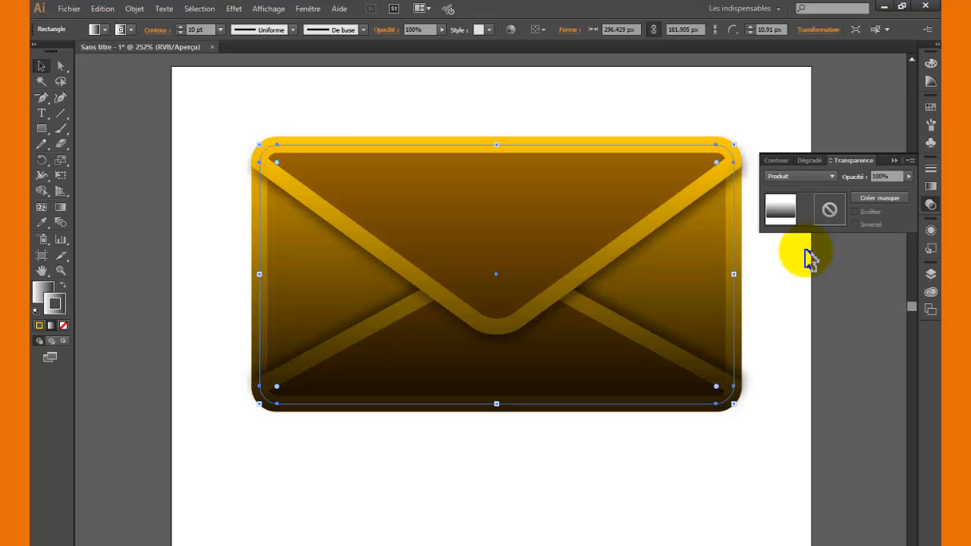
Reduce the gradient rectangle's opacity to 50% and deselect it
click(881, 176)
text(50)
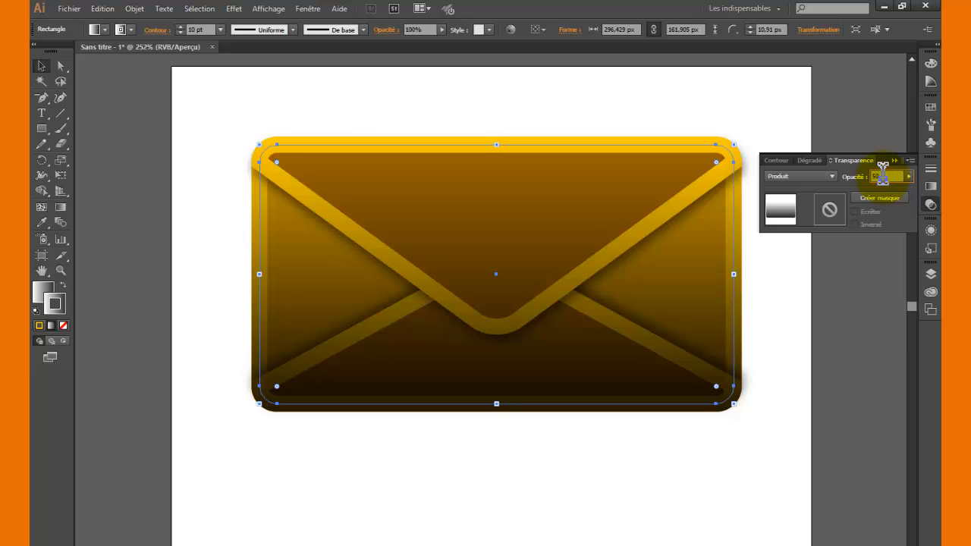
key(Return)
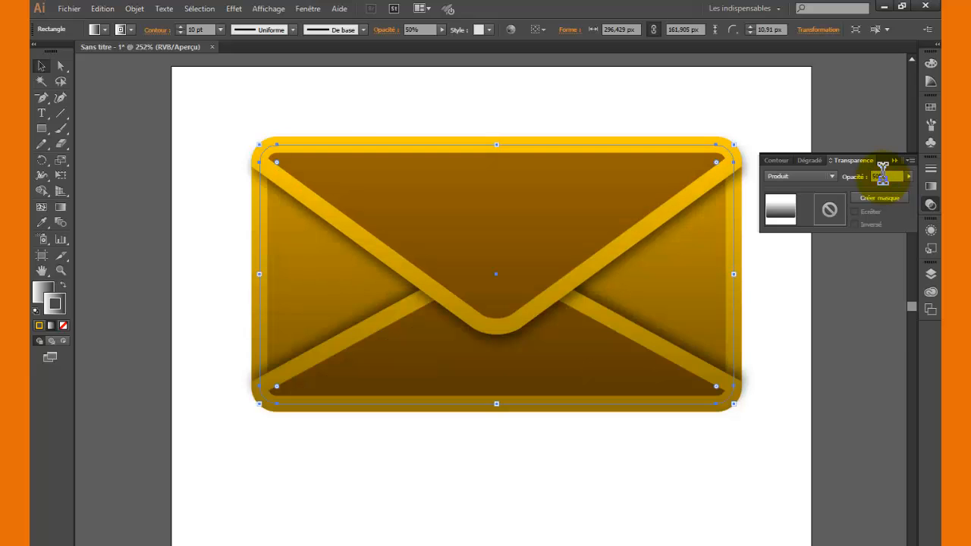
key(ctrl+shift+a)
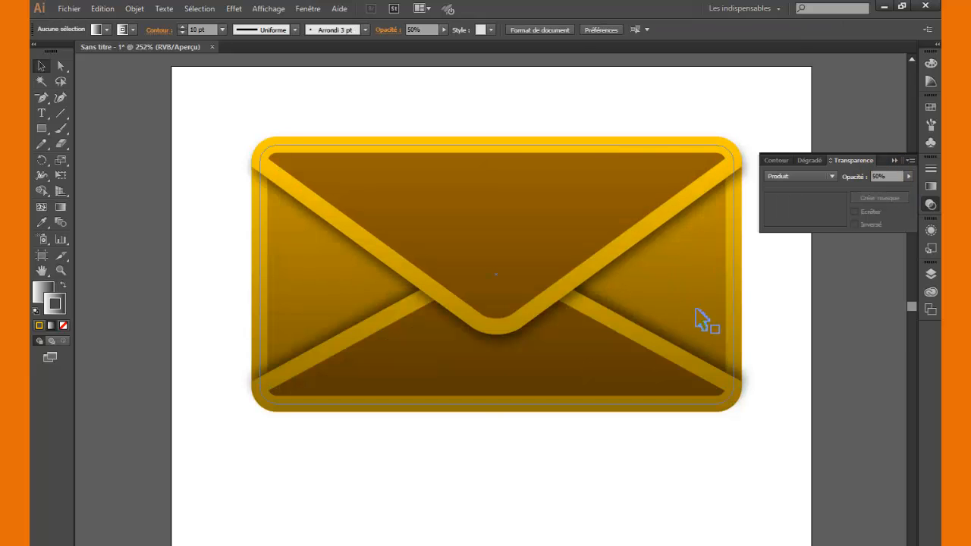
Paste a duplicate of the gradient rectangle directly in front of it
click(688, 269)
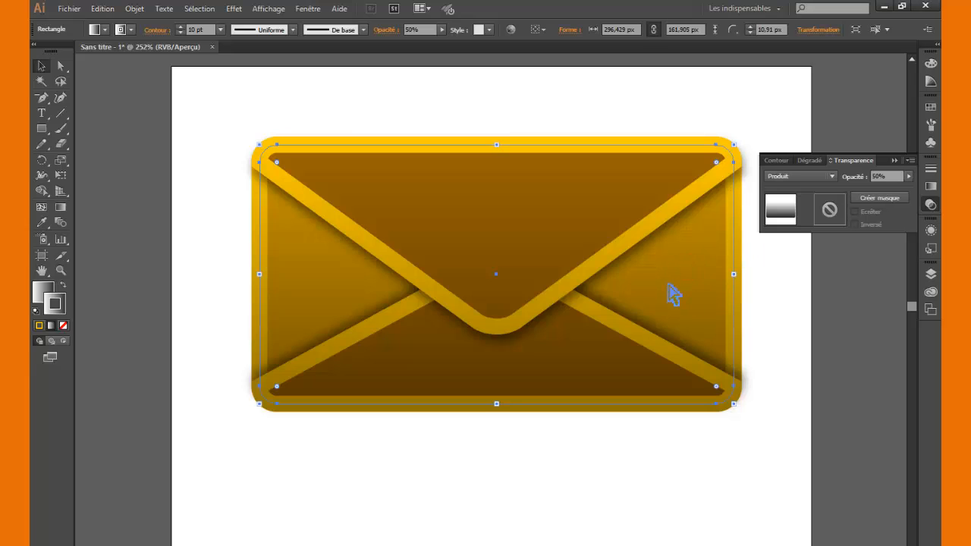
key(ctrl+shift+b)
key(ctrl+shift+b)
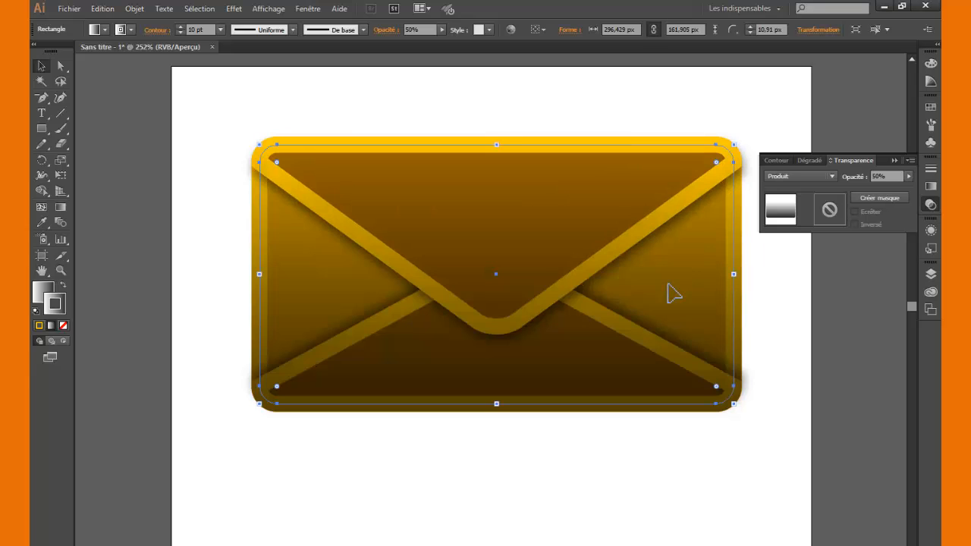
Set the duplicate rectangle's blend mode to Normale and its opacity to 100%
click(816, 176)
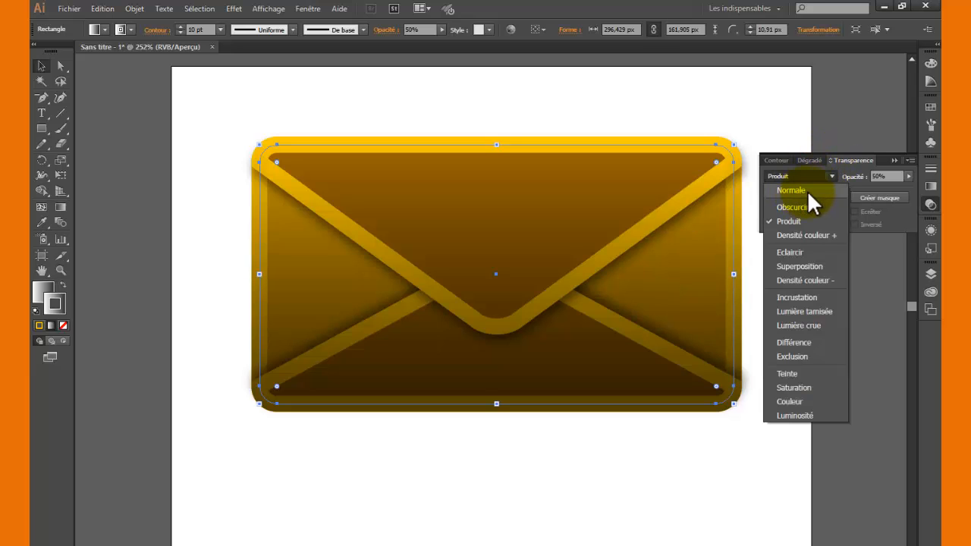
click(797, 189)
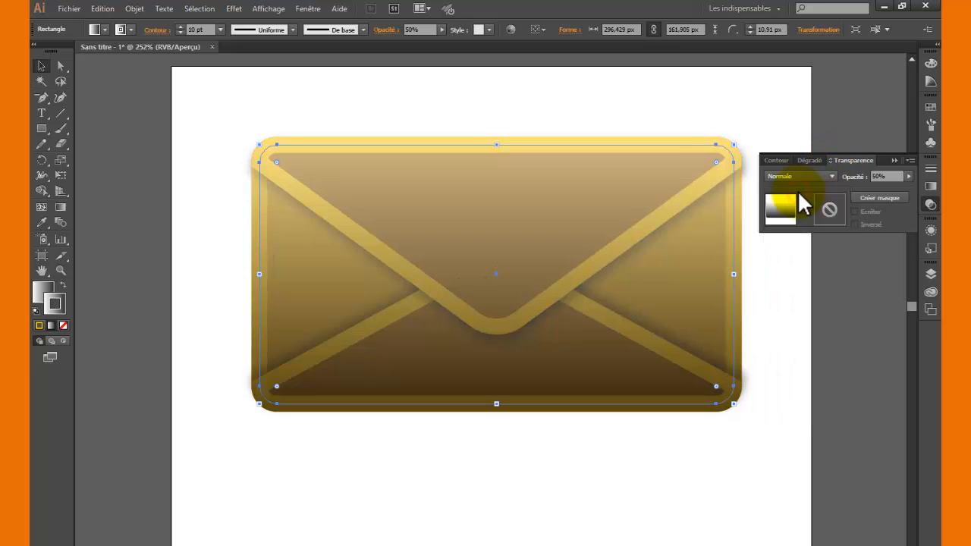
click(889, 176)
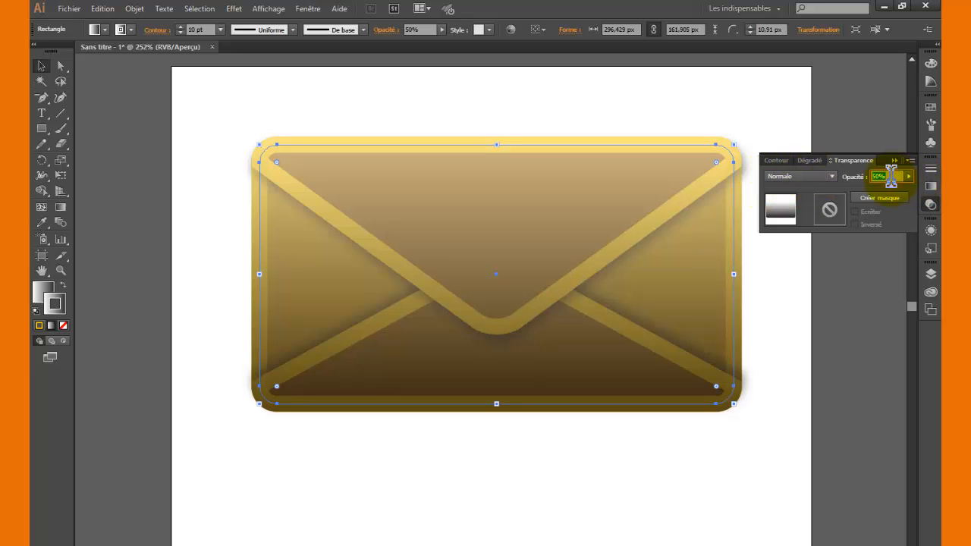
key(Return)
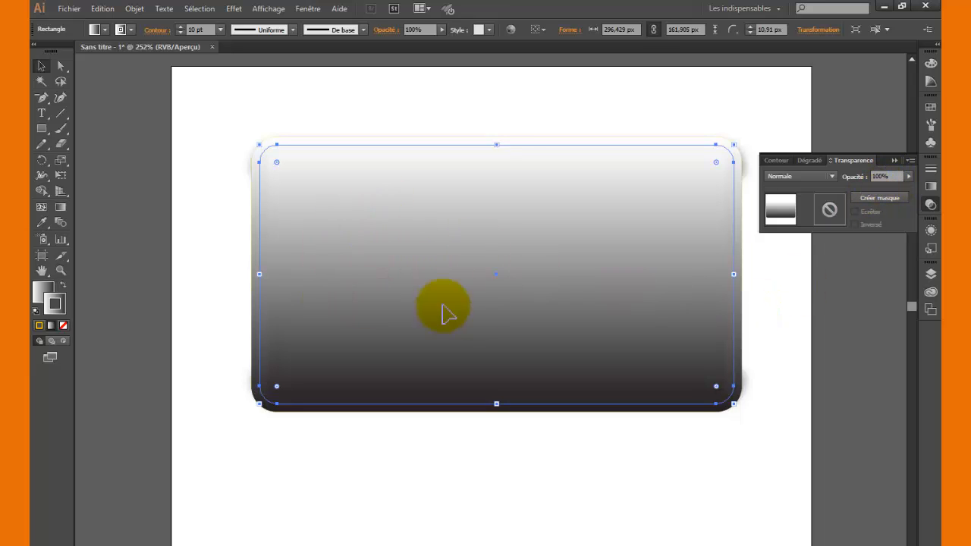
Give the duplicate rectangle a white fill and a light grey CCCCCC stroke, and cut it to the clipboard
click(43, 295)
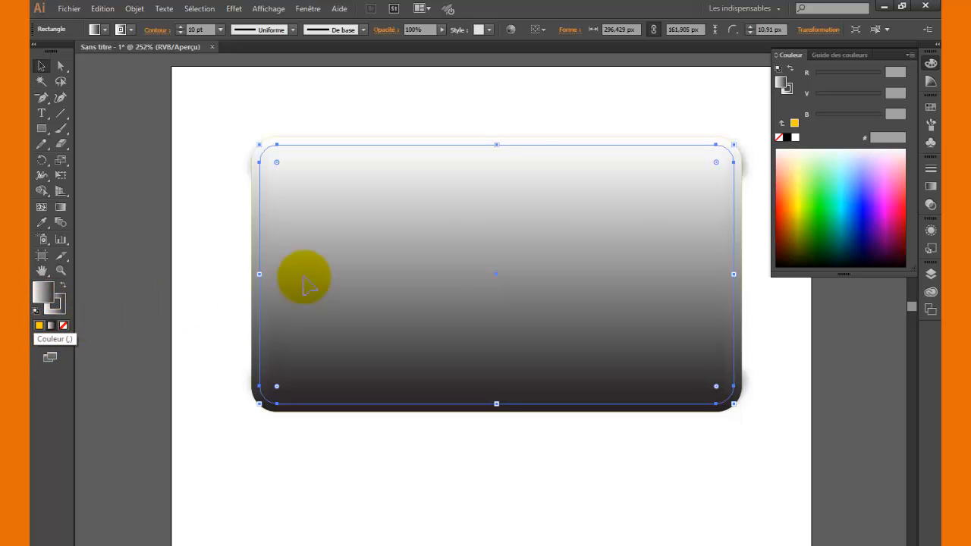
click(796, 139)
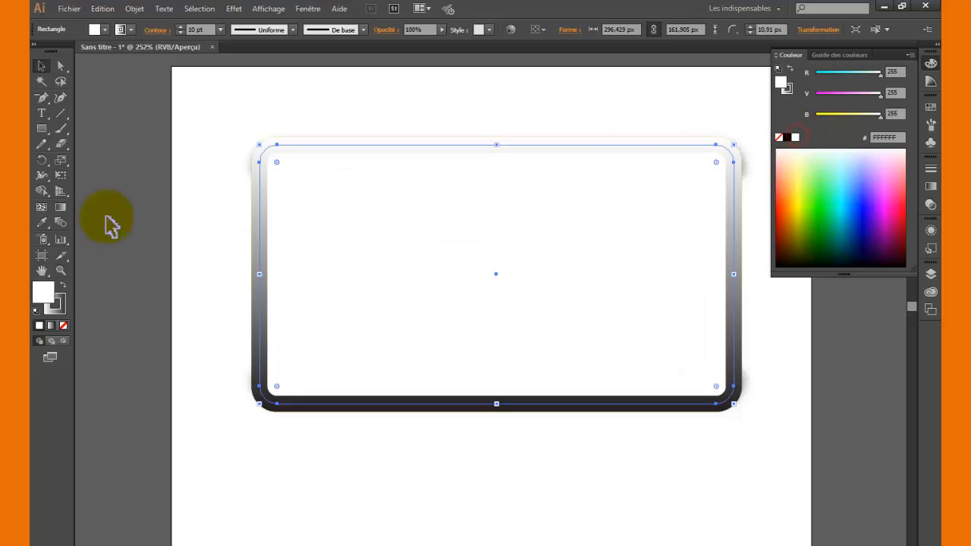
click(58, 307)
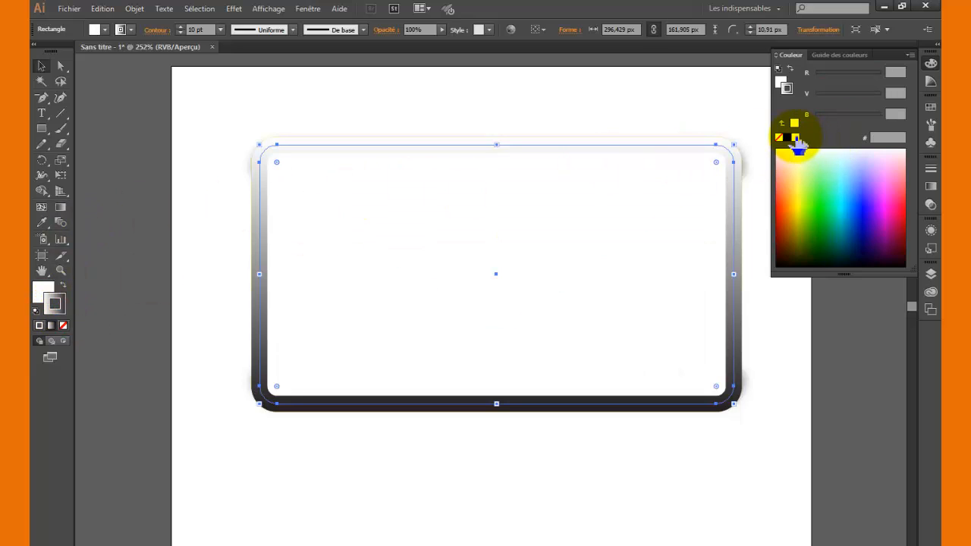
double_click(53, 311)
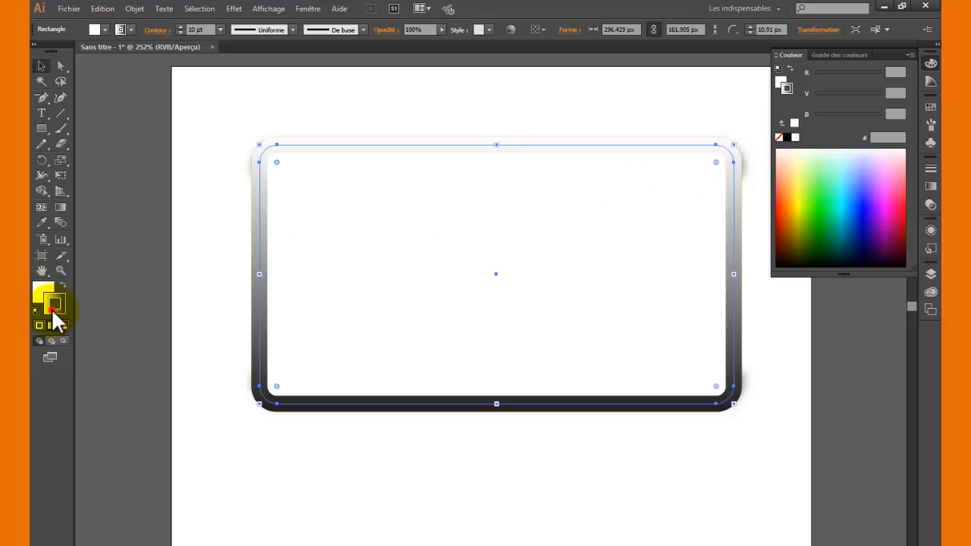
click(591, 205)
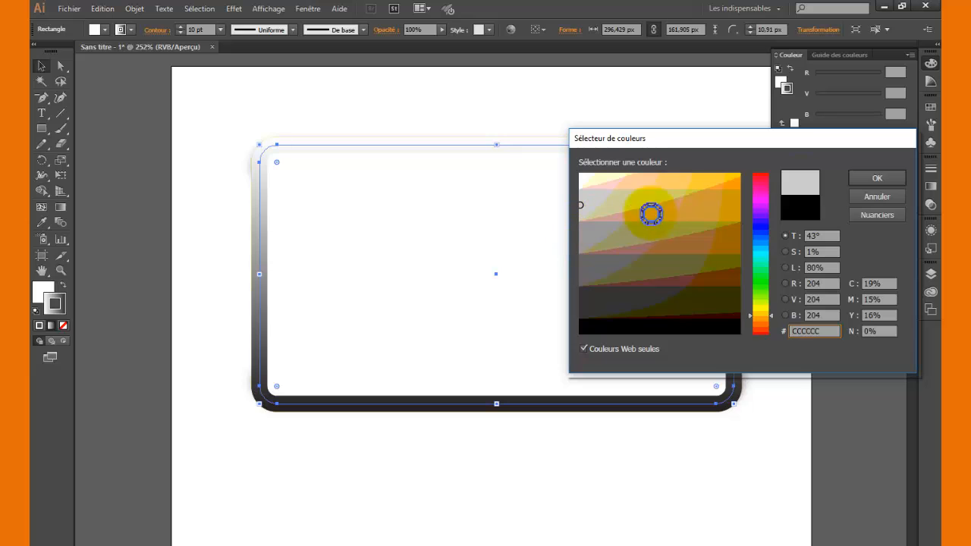
click(869, 179)
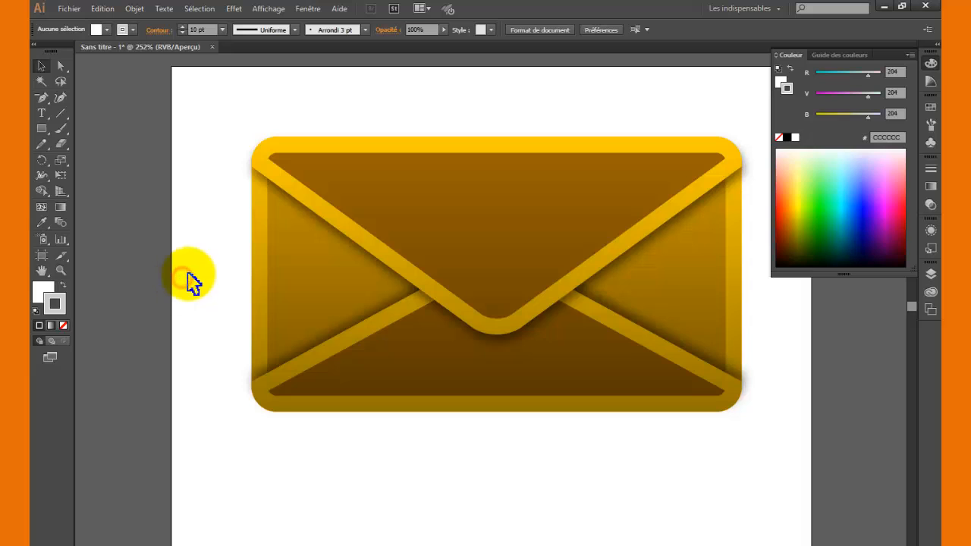
Draw an ellipse about 356 by 200 px over the envelope with a white fill and no stroke
click(40, 127)
click(100, 157)
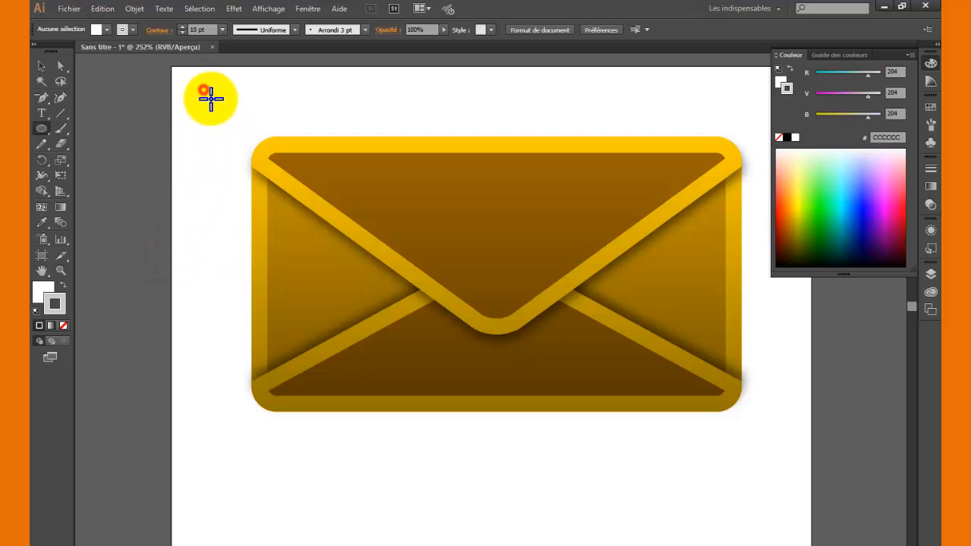
mouse_move(206, 92)
mouse_down()
mouse_move(659, 220)
mouse_move(698, 265)
mouse_move(758, 299)
mouse_move(774, 412)
mouse_up()
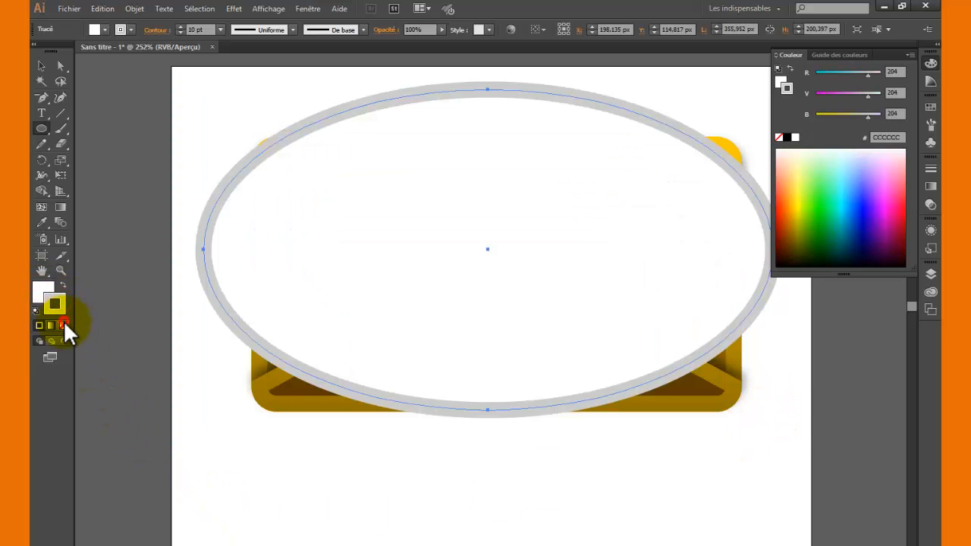
click(64, 323)
click(41, 288)
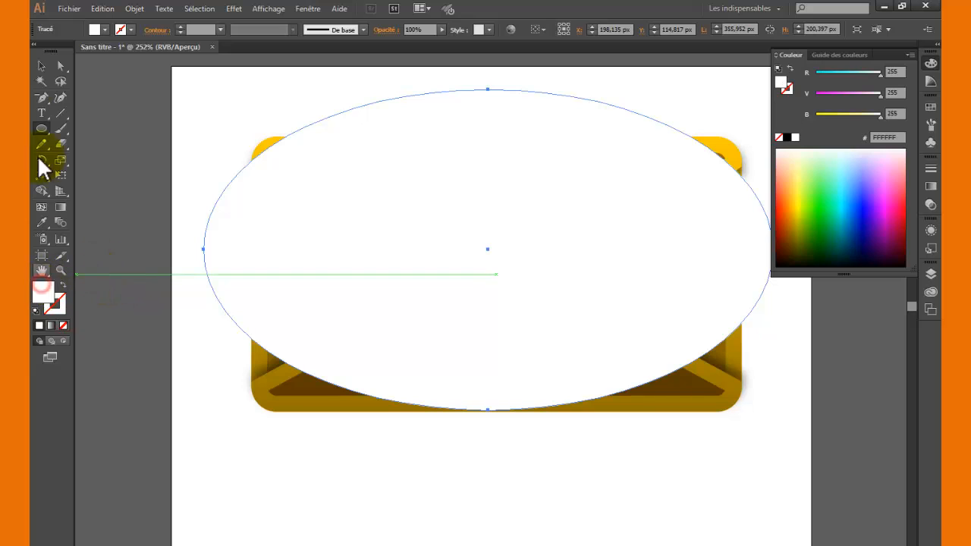
Stretch the white ellipse upward to about 256 px tall and shift it up so its lower edge crosses the envelope's middle
click(43, 66)
click(463, 306)
key(space)
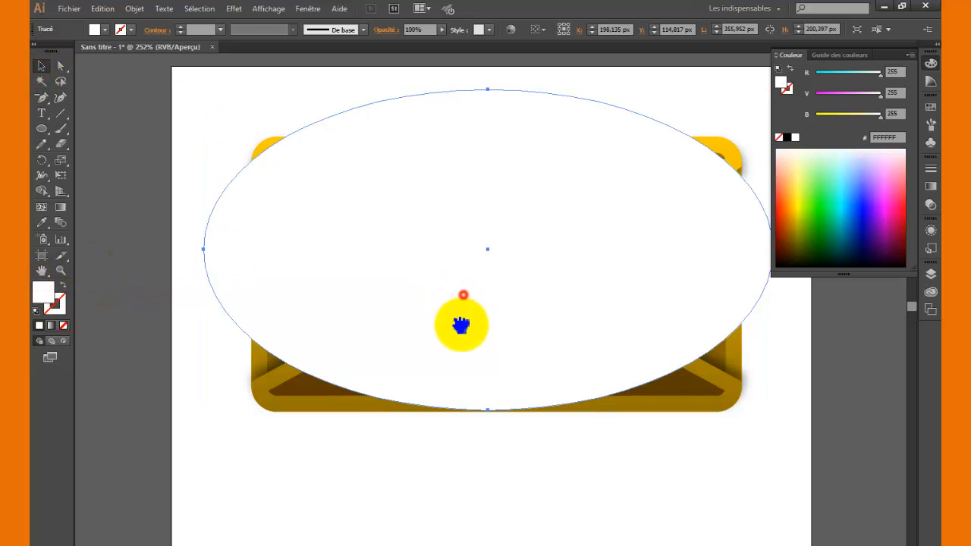
drag(460, 325, 455, 443)
drag(481, 227, 479, 139)
drag(516, 384, 524, 341)
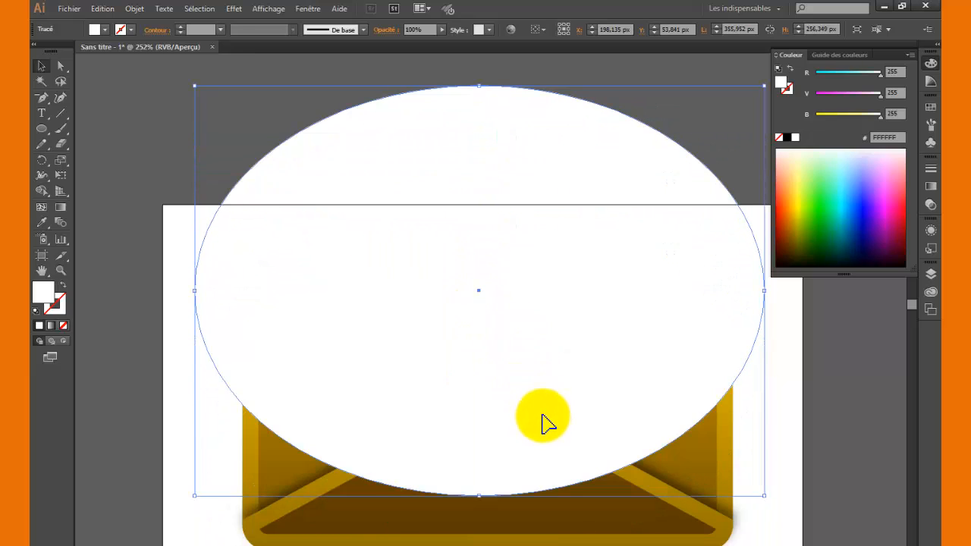
drag(548, 397, 513, 245)
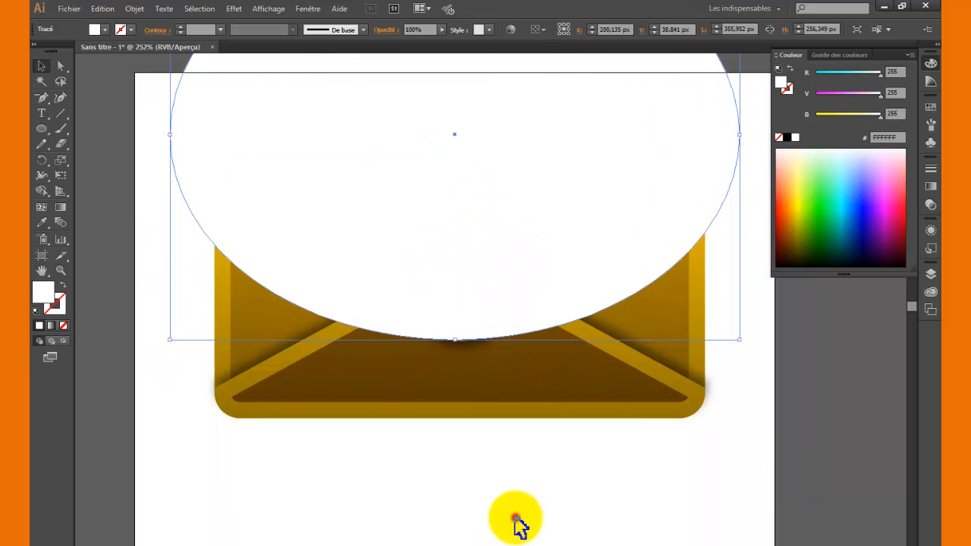
click(515, 524)
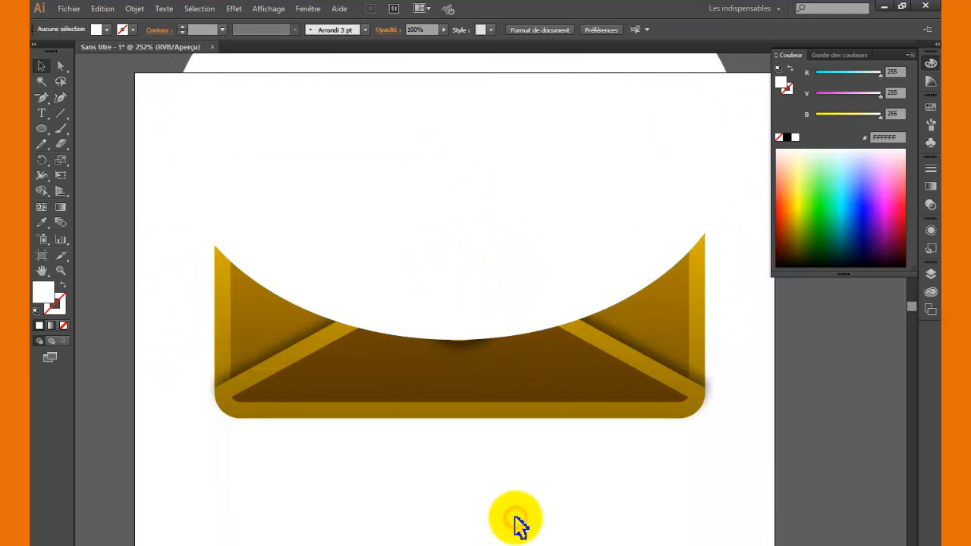
Create an opacity mask on the white ellipse and enter the mask for editing
click(225, 158)
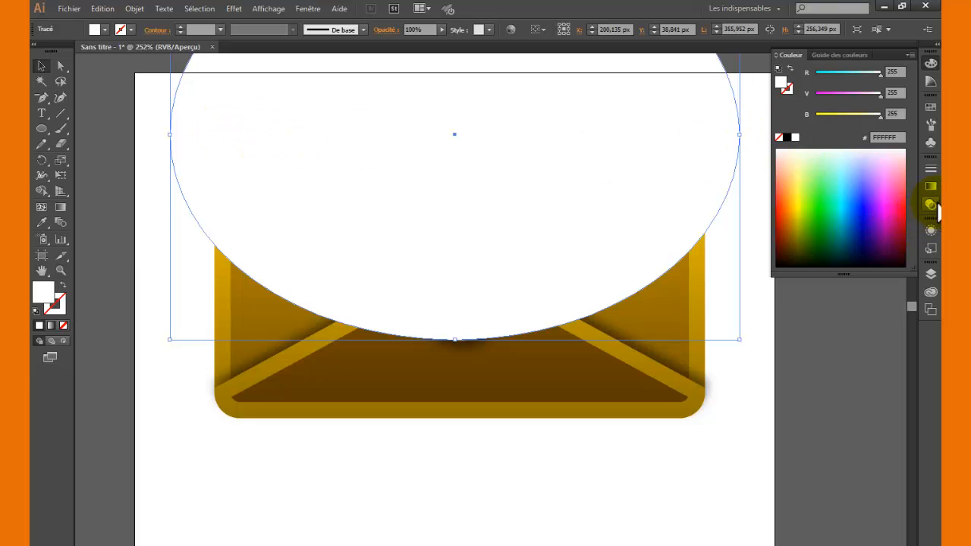
click(937, 206)
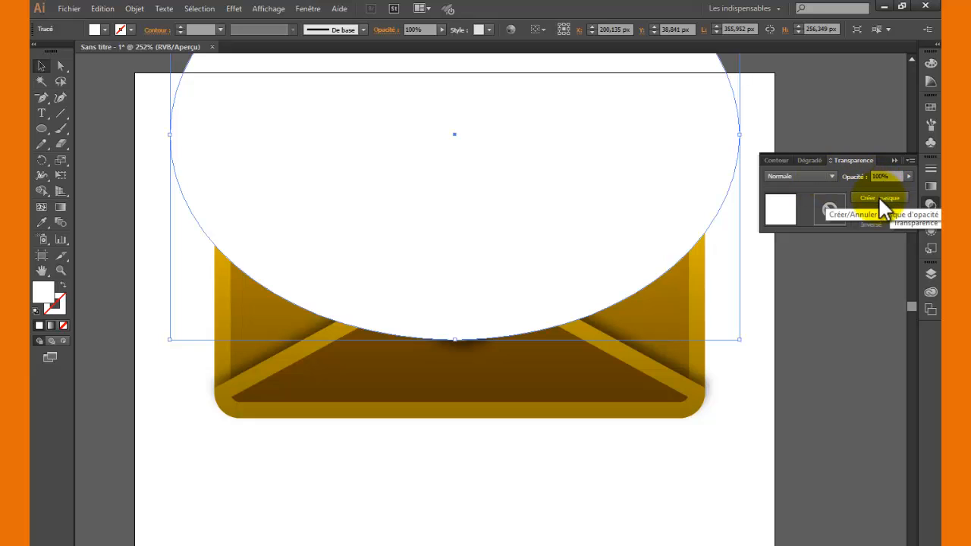
click(879, 196)
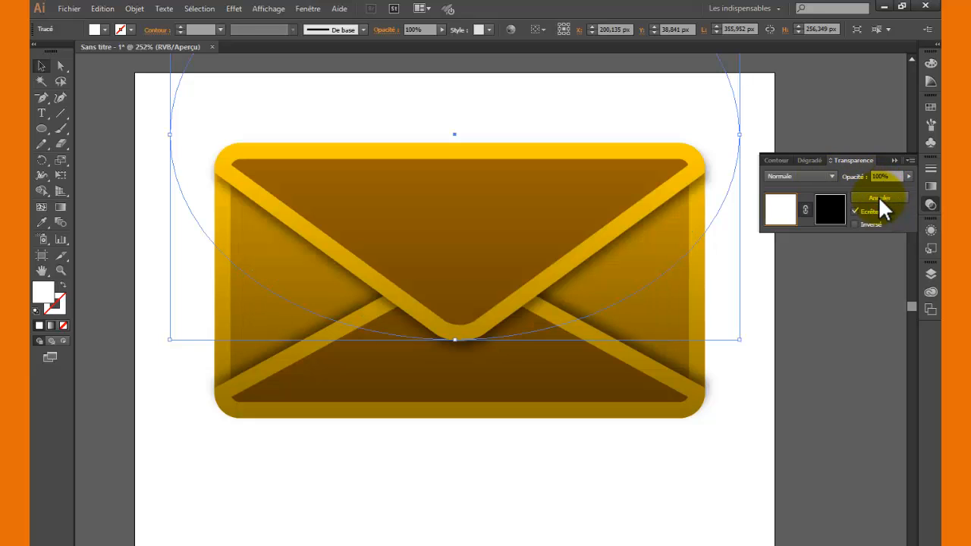
click(829, 213)
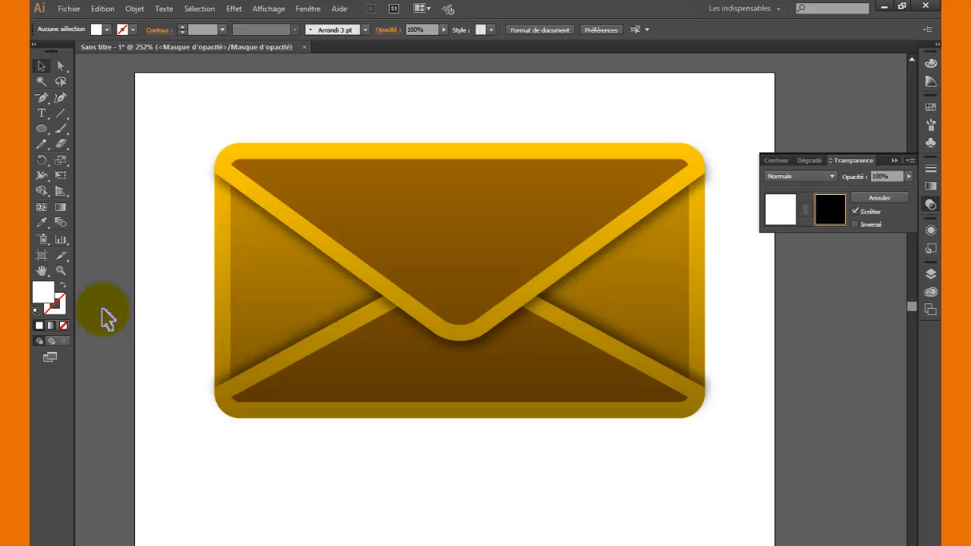
Paste the cut rounded rectangle in place inside the opacity mask and return to editing the ellipse artwork
click(102, 11)
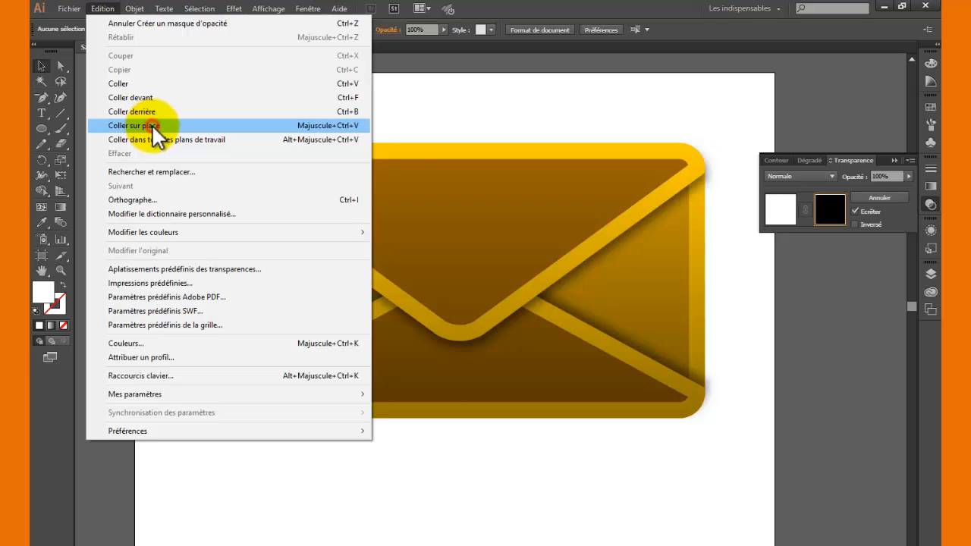
click(154, 129)
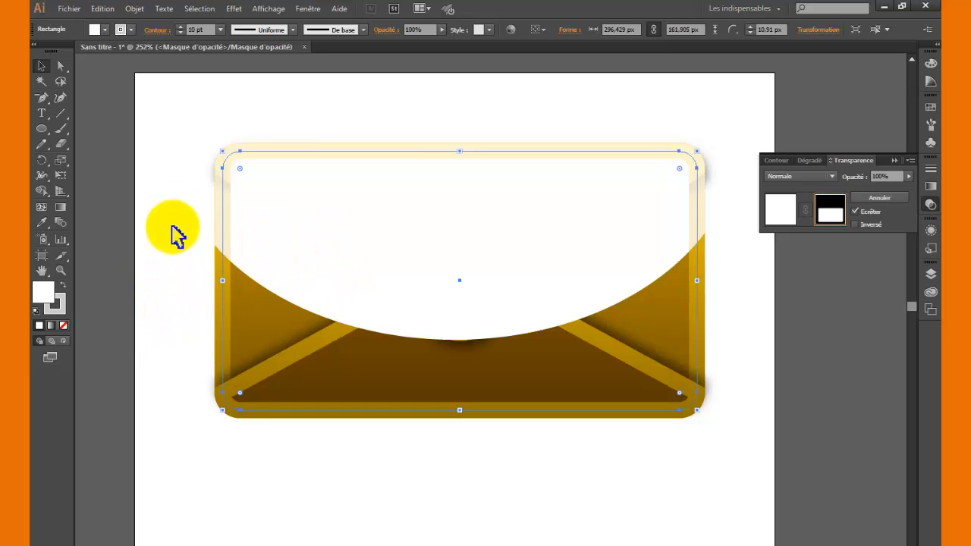
click(731, 126)
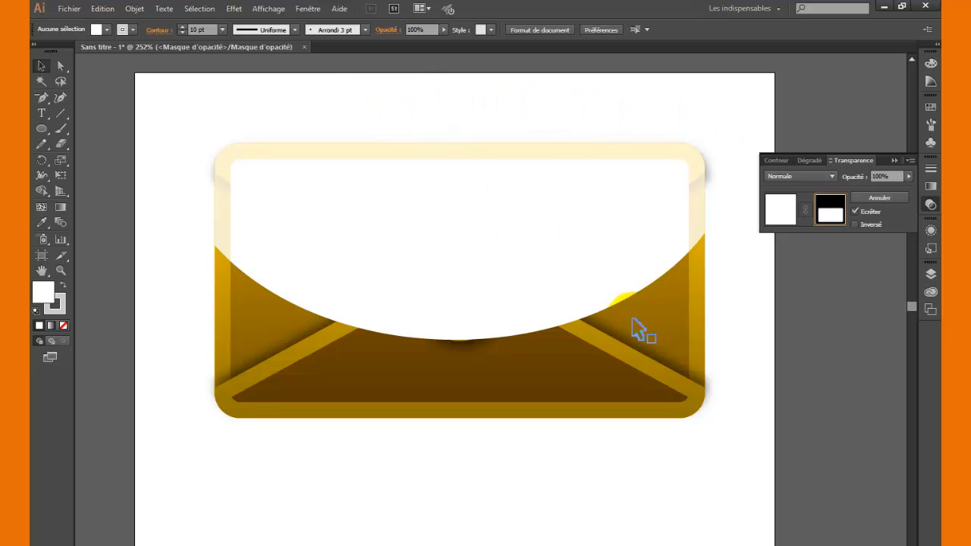
click(782, 212)
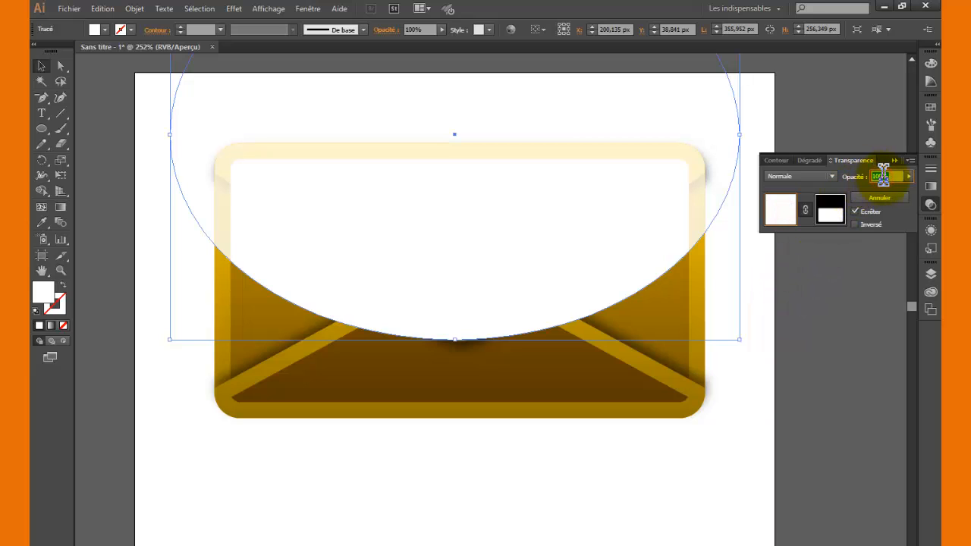
Try 30% opacity on the masked ellipse, settle on 20%, and deselect it
text(30)
key(Return)
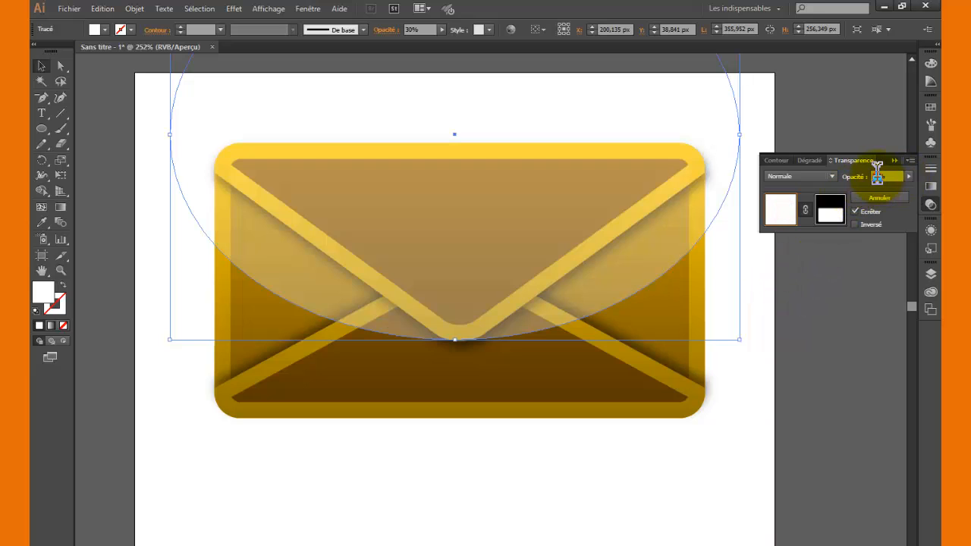
text(20)
key(Return)
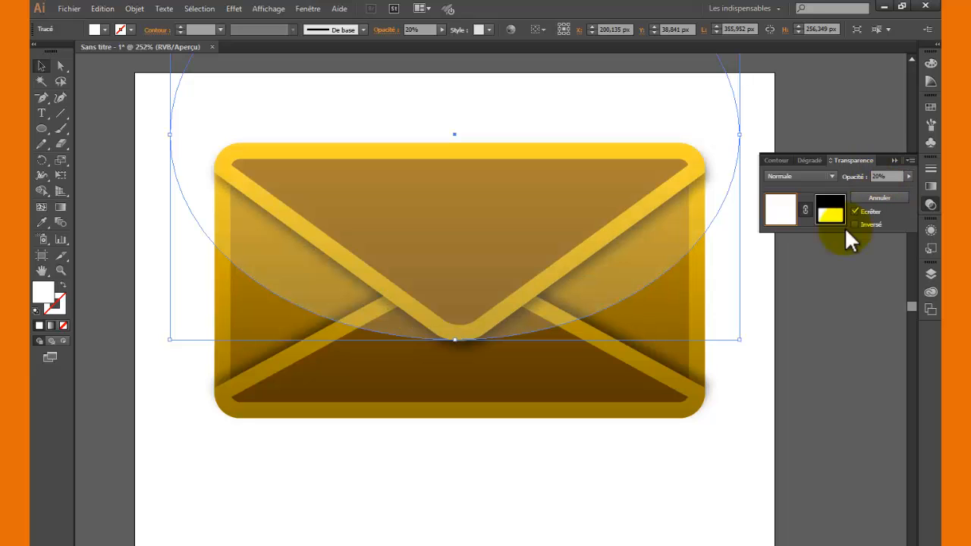
click(626, 494)
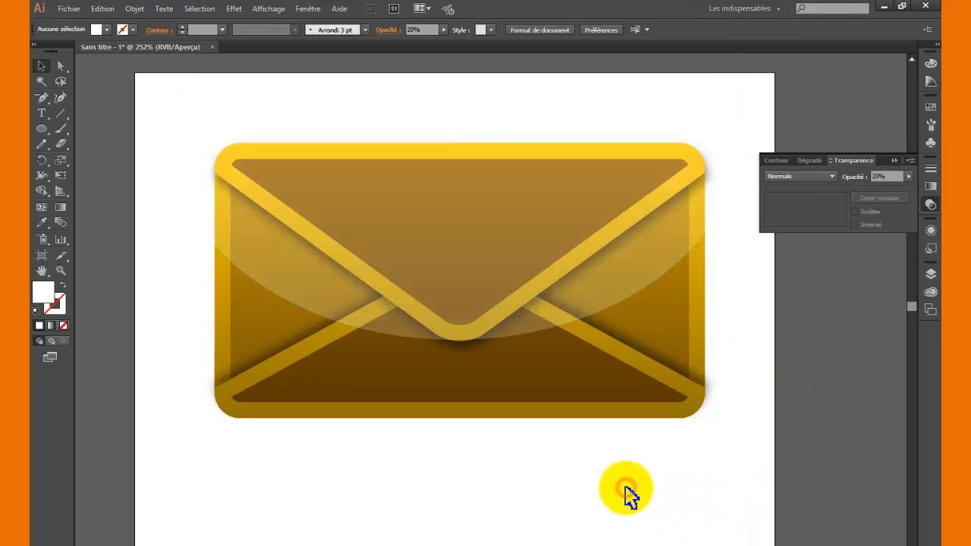
Draw a circle about 43 px in diameter below the envelope's lower-left corner
click(40, 128)
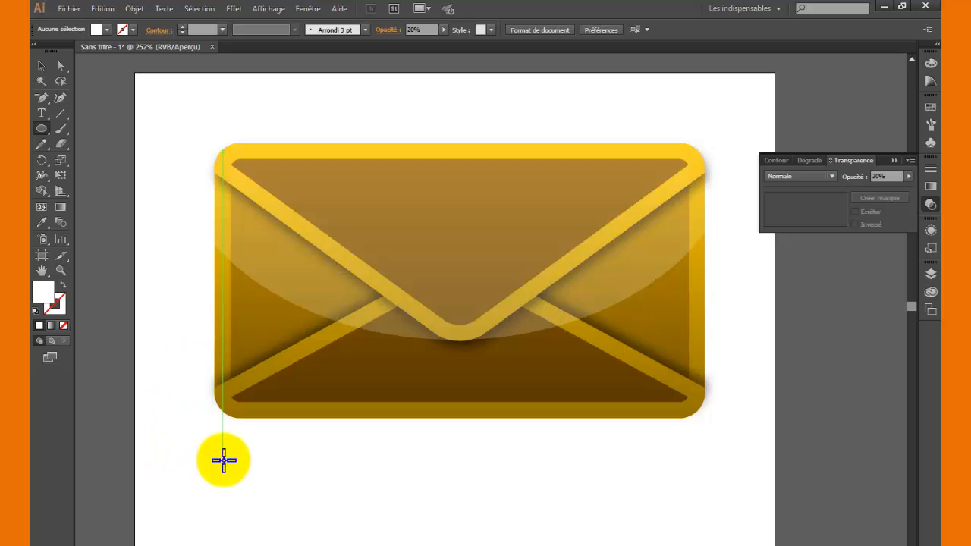
drag(214, 447, 280, 514)
click(61, 308)
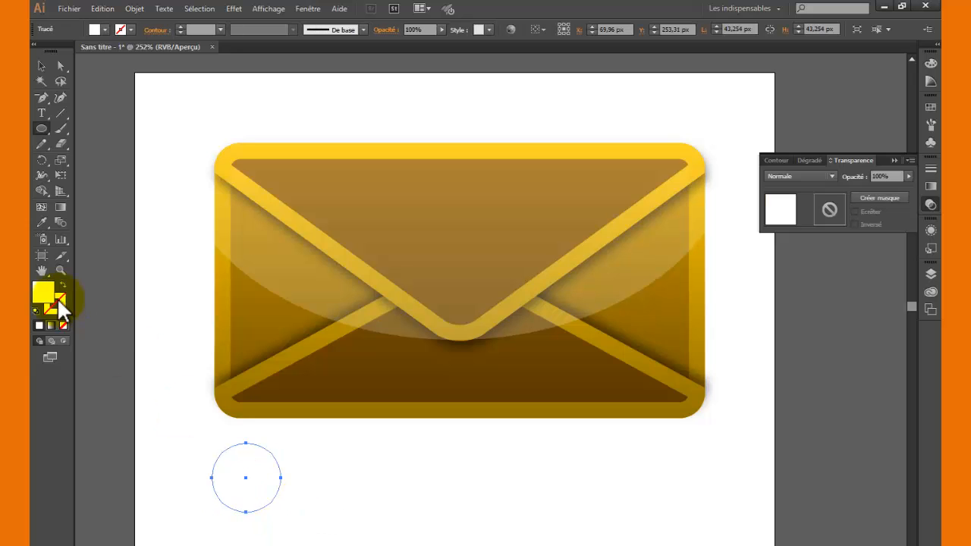
Fill the small circle with pure red, RGB 255, 0, 0, and deselect it
double_click(44, 293)
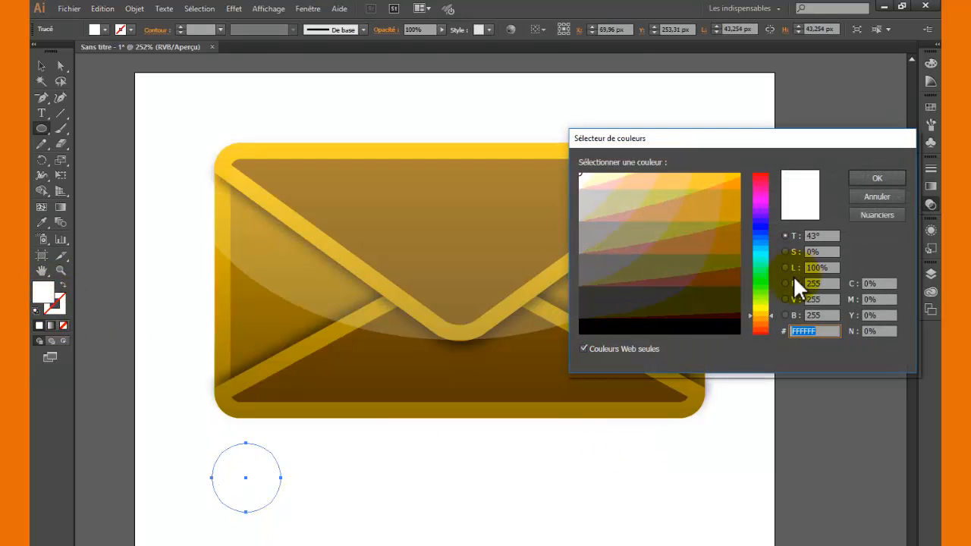
double_click(825, 299)
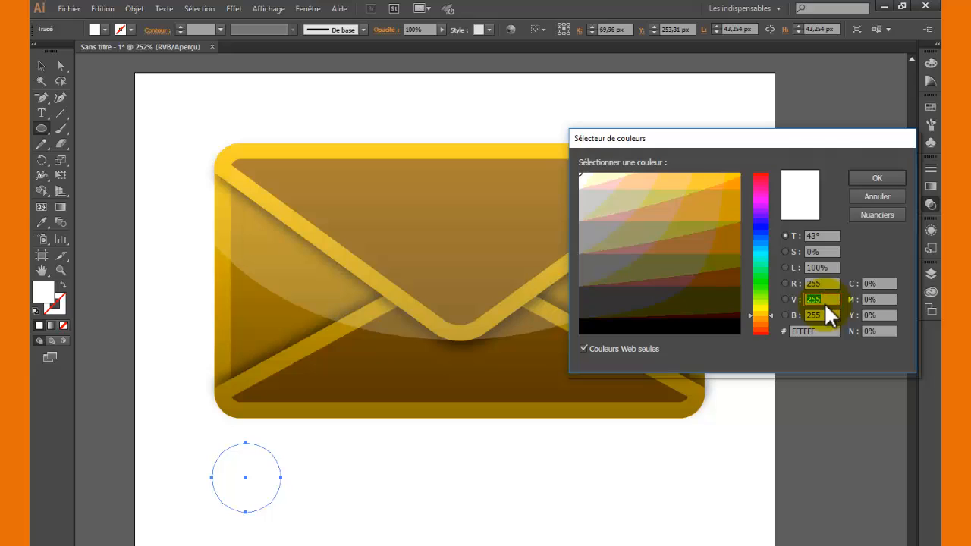
text(0)
double_click(821, 313)
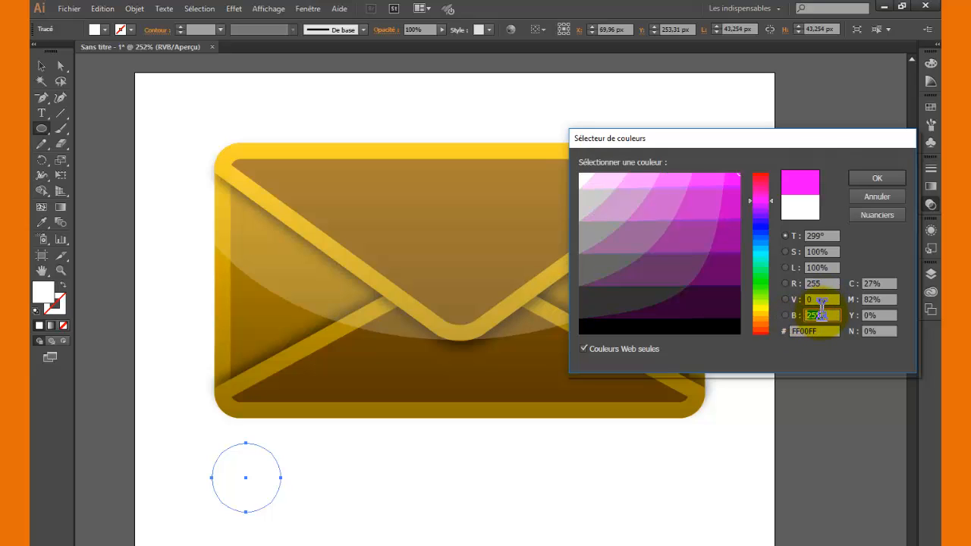
text(0)
double_click(825, 283)
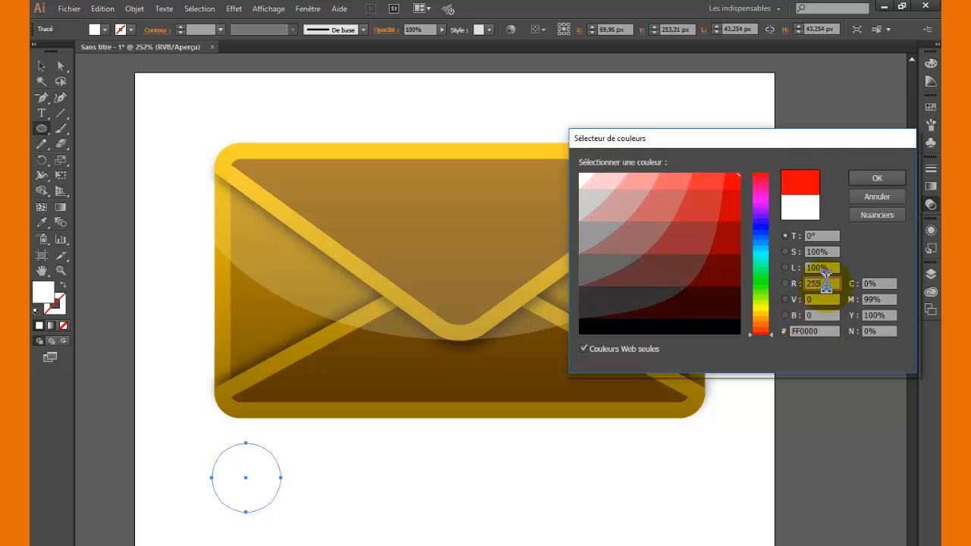
drag(826, 283, 768, 282)
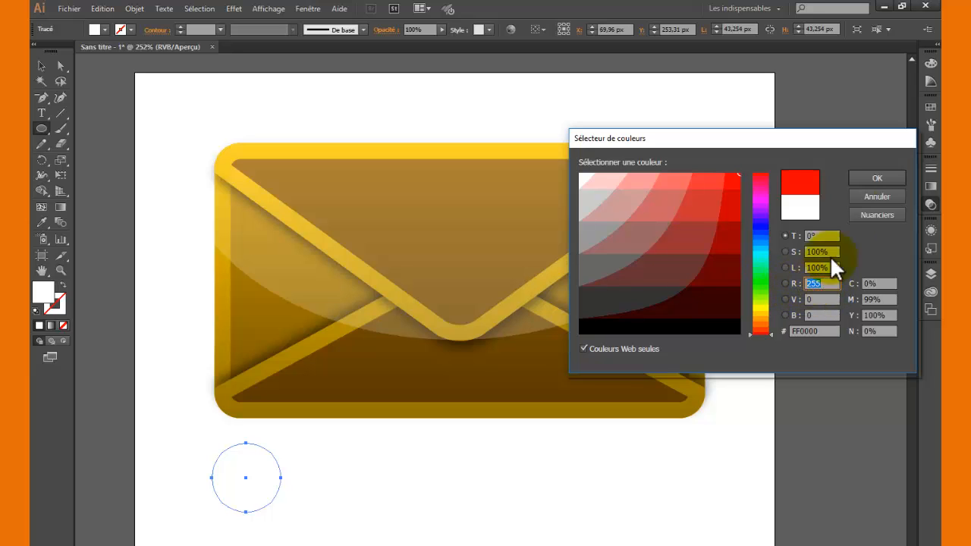
click(867, 176)
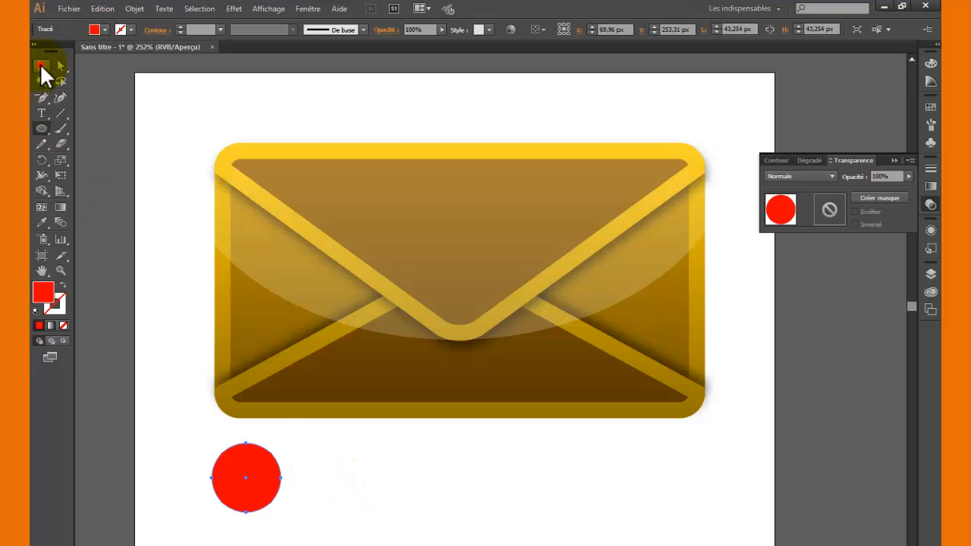
key(ctrl+shift+a)
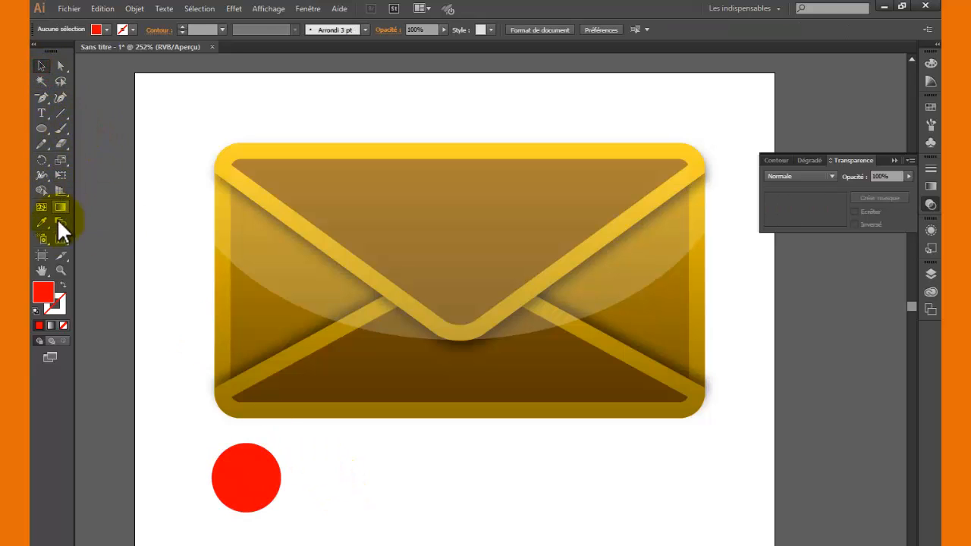
Add the text "1" outside the envelope, beside the red circle, and select it as an object
click(41, 115)
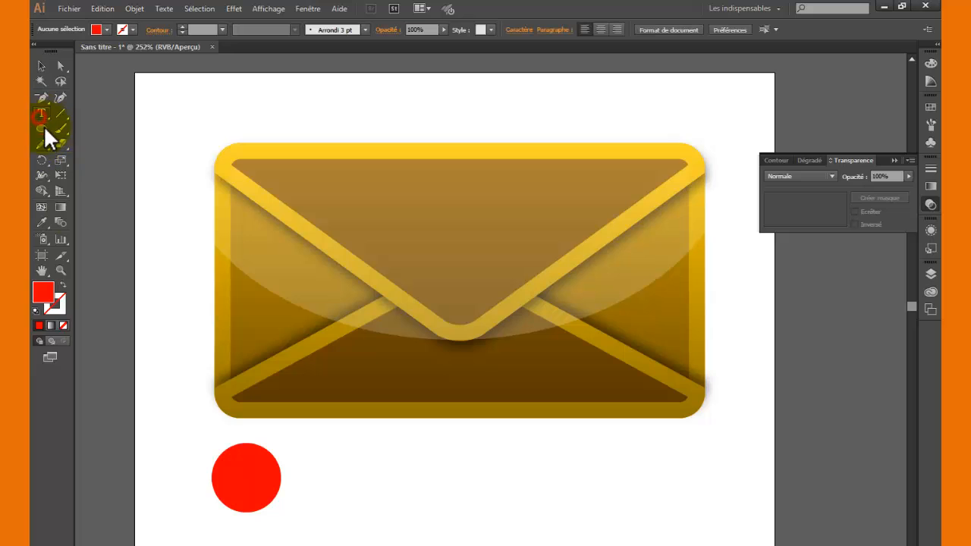
click(152, 439)
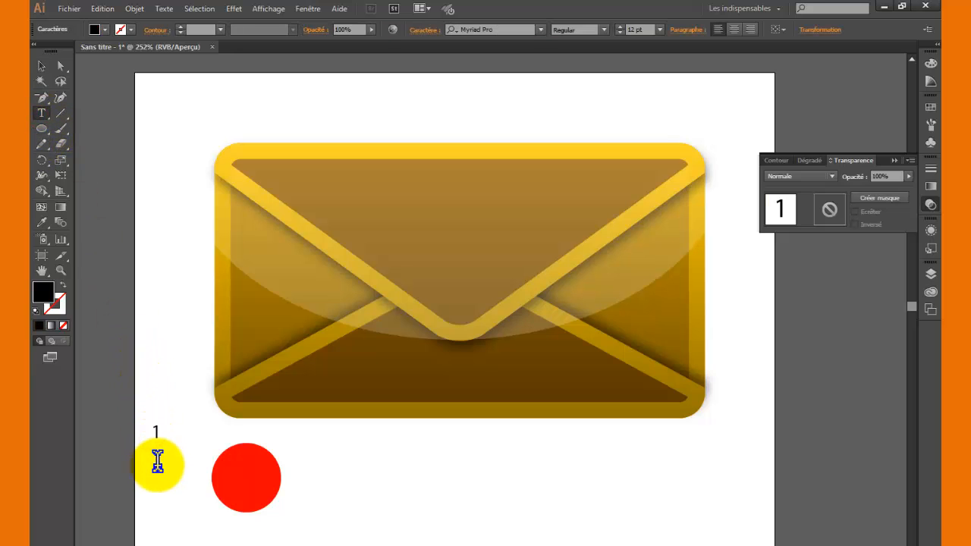
click(42, 66)
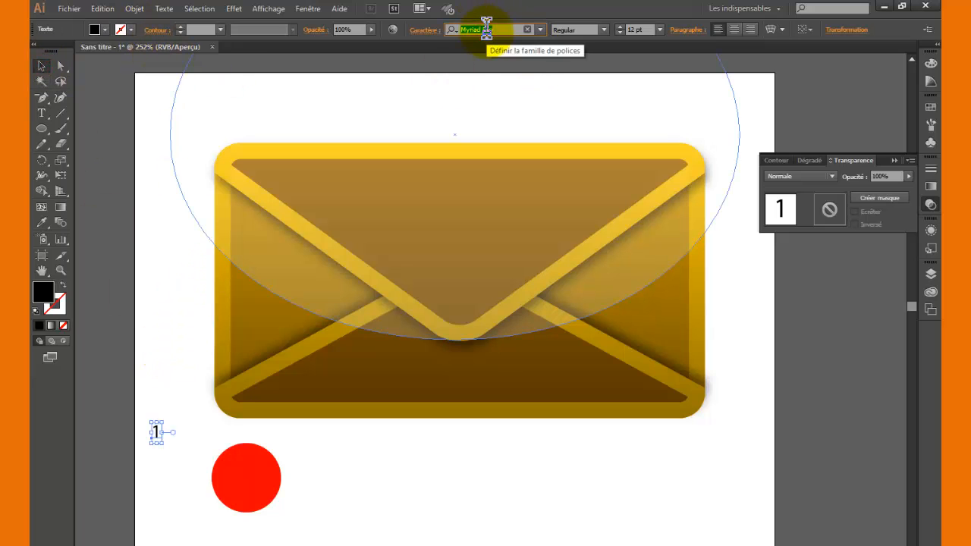
Set the numeral's font to Arial Black, enlarge it to about 33 pt and place it centred on the red circle
text(ari)
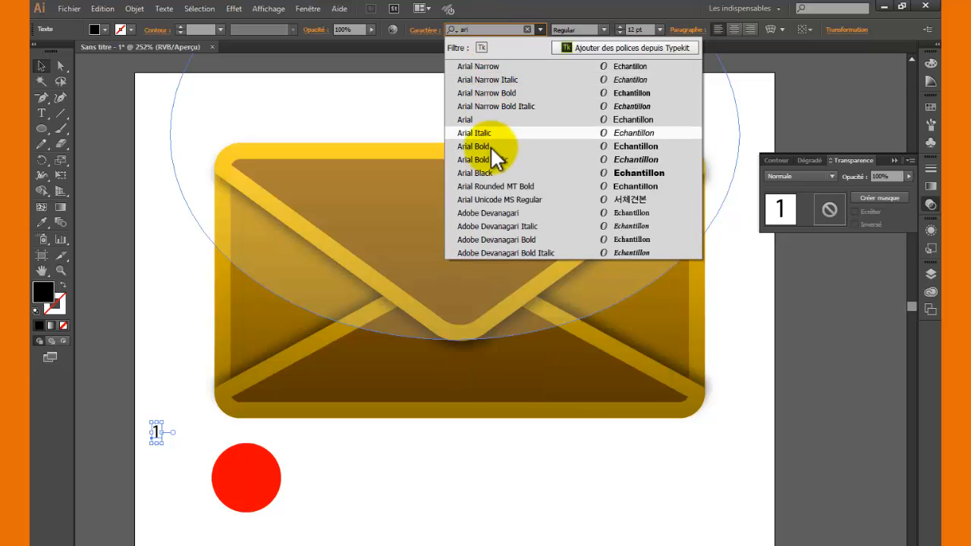
click(494, 173)
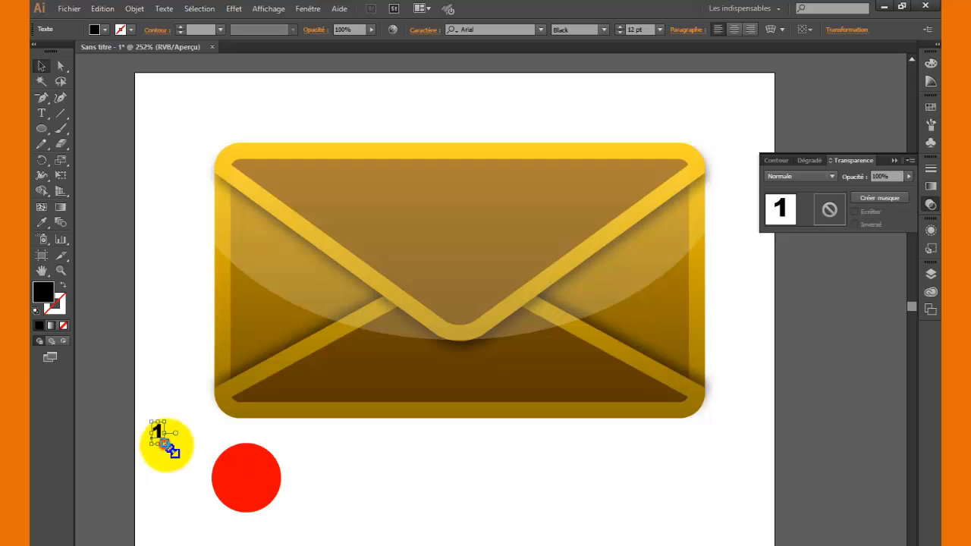
mouse_move(174, 453)
mouse_down()
mouse_move(204, 495)
mouse_move(247, 493)
mouse_up()
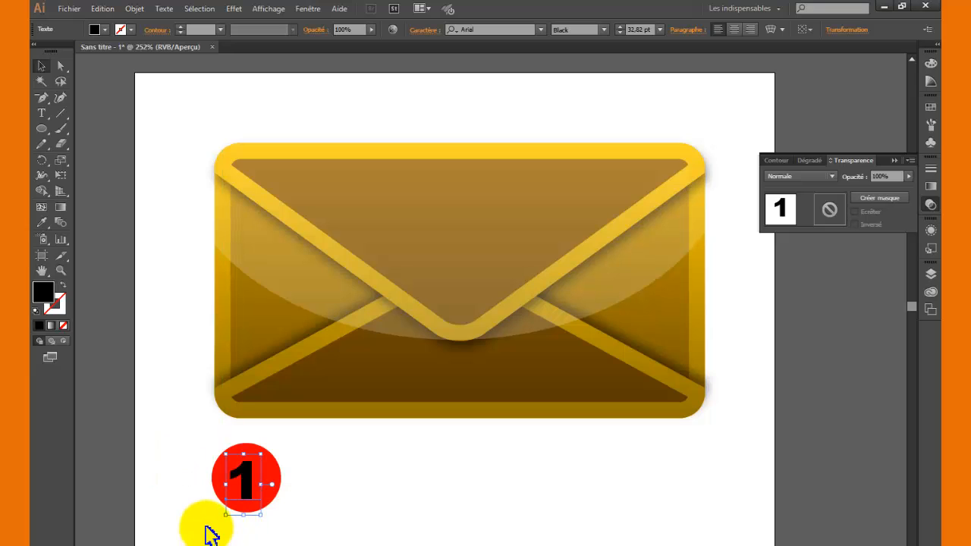
Fill the numeral 1 with white, and move it together with the red circle onto the envelope's upper-left corner
double_click(44, 294)
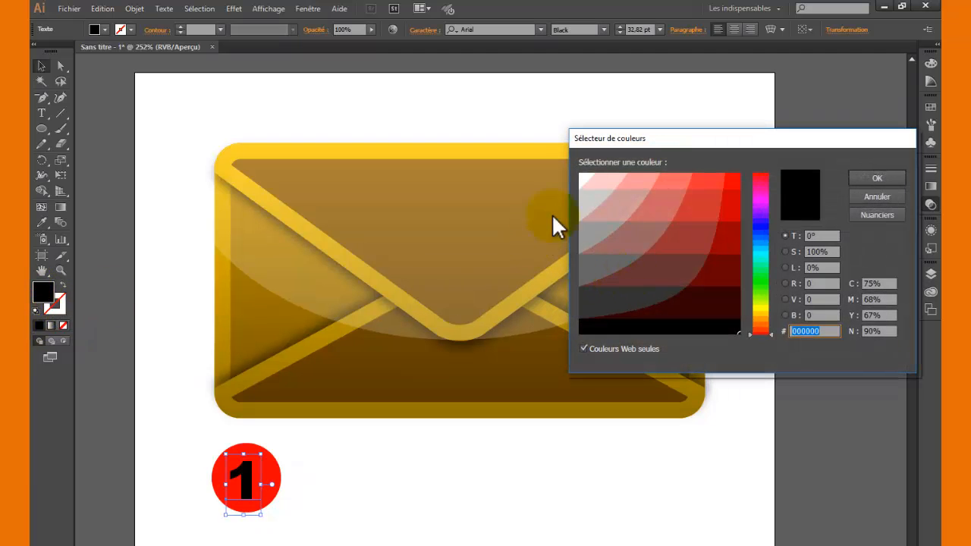
click(581, 177)
click(868, 180)
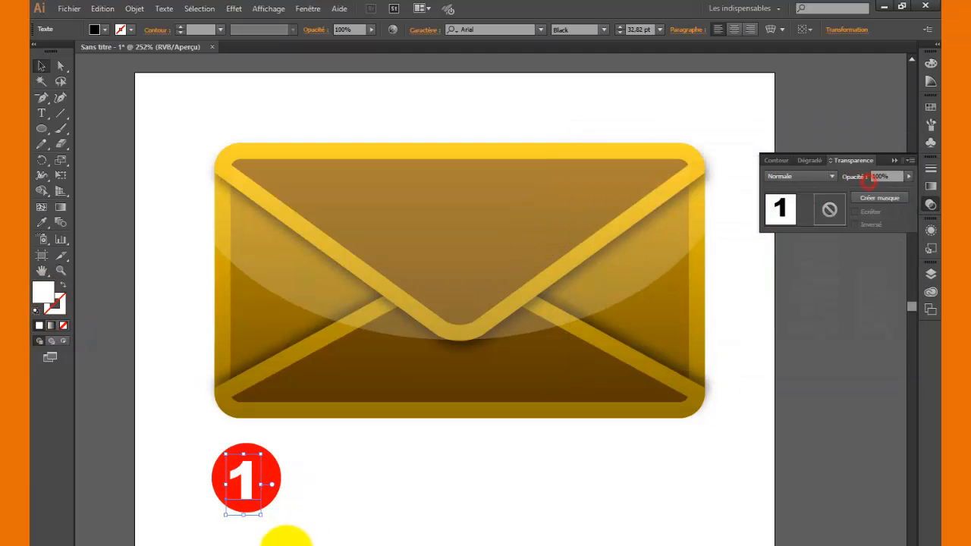
click(333, 494)
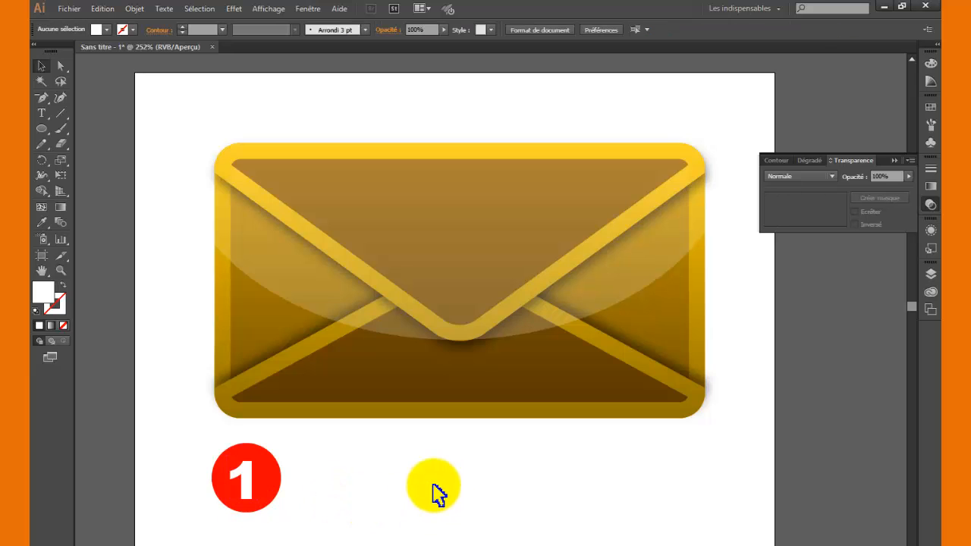
drag(193, 520, 244, 152)
click(309, 479)
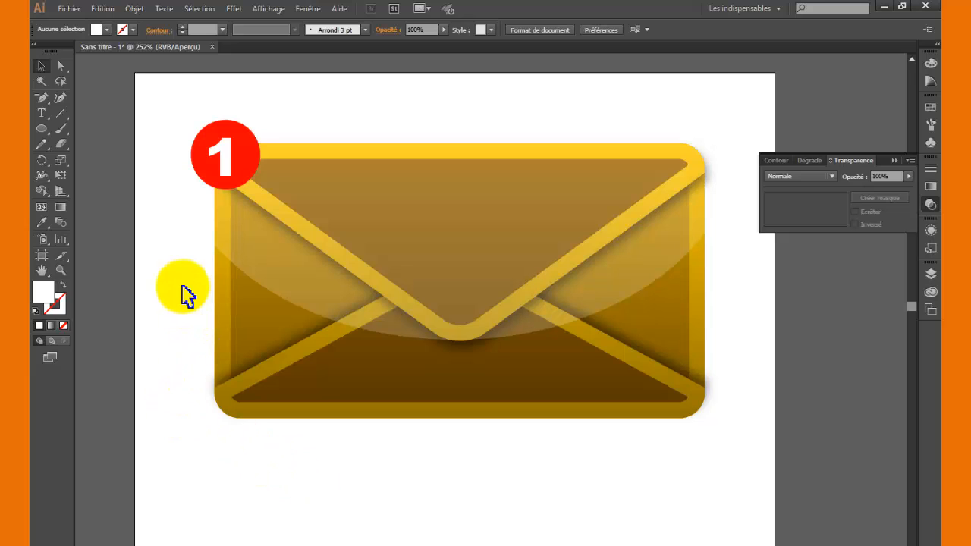
Apply a Multiply drop shadow to the numeral 1: 50% opacity, X offset 1 px, Y offset 4 px, blur 3 px
click(225, 159)
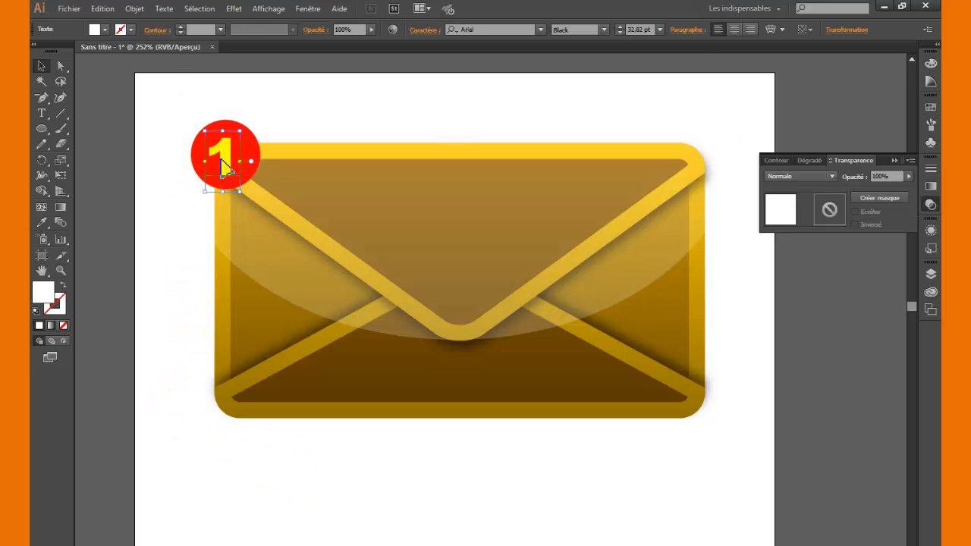
click(234, 8)
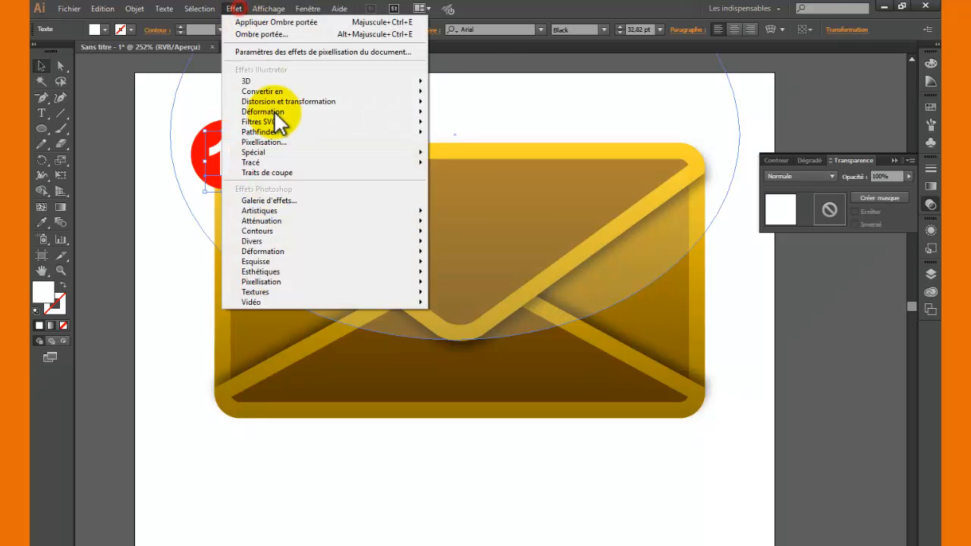
mouse_move(314, 154)
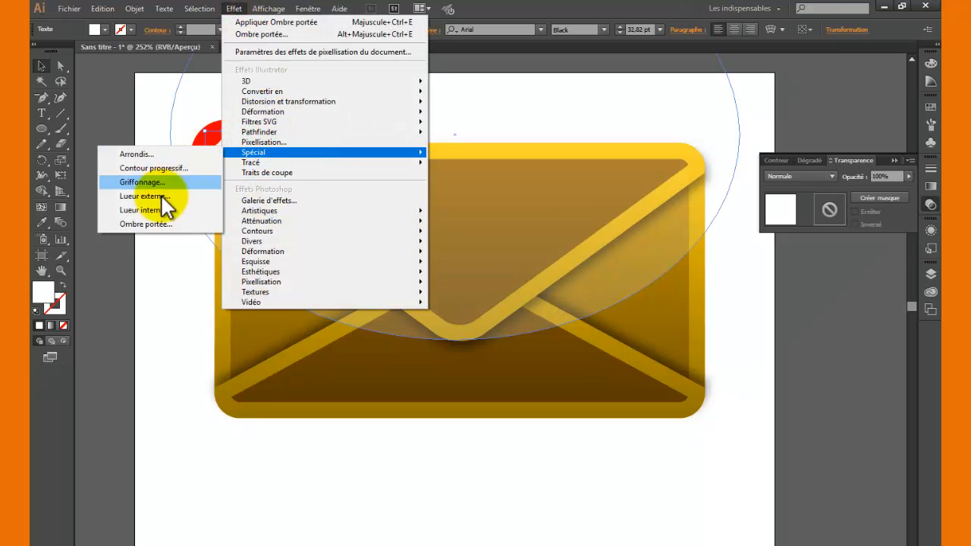
click(158, 226)
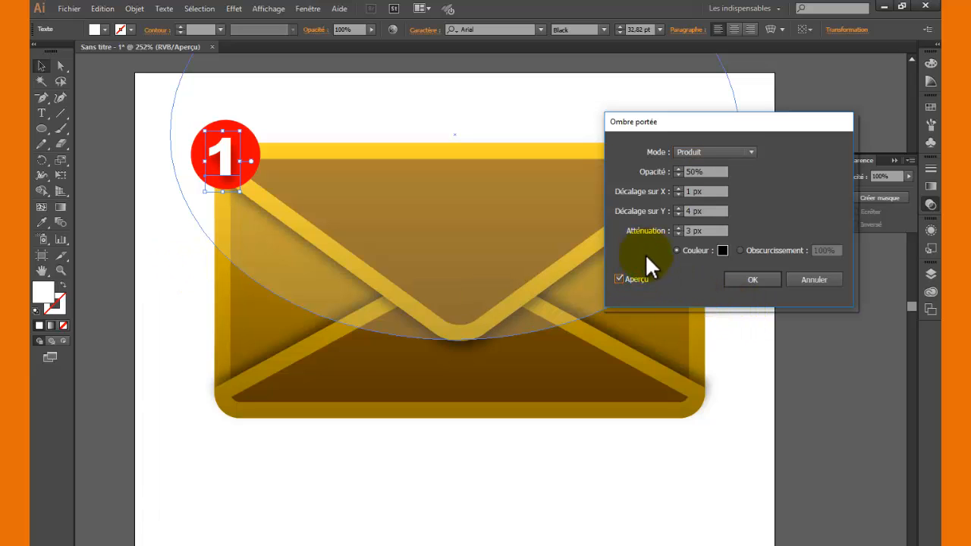
click(750, 279)
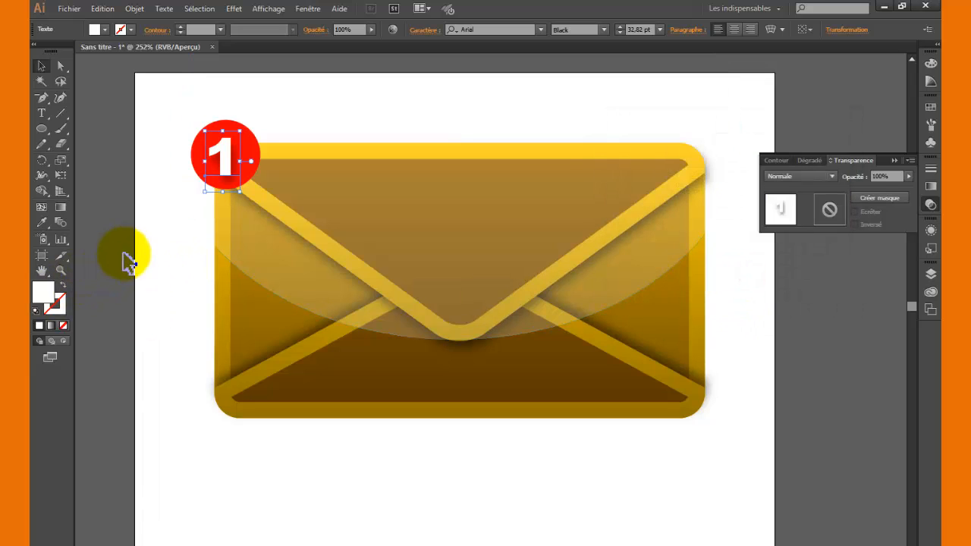
click(165, 229)
Apply a black Multiply drop shadow to the red circle with 50% opacity, 1 px X and 4 px Y offsets and 3 px blur
click(245, 136)
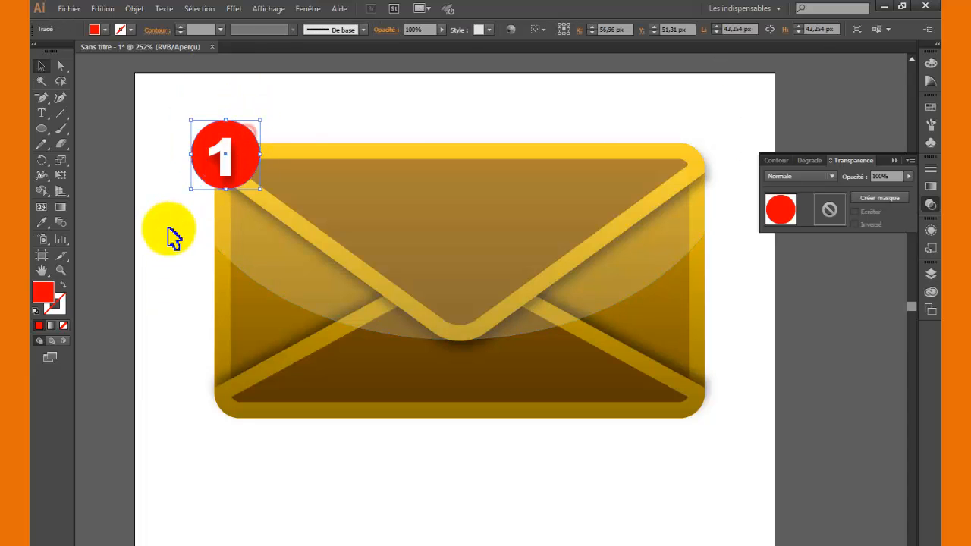
click(233, 8)
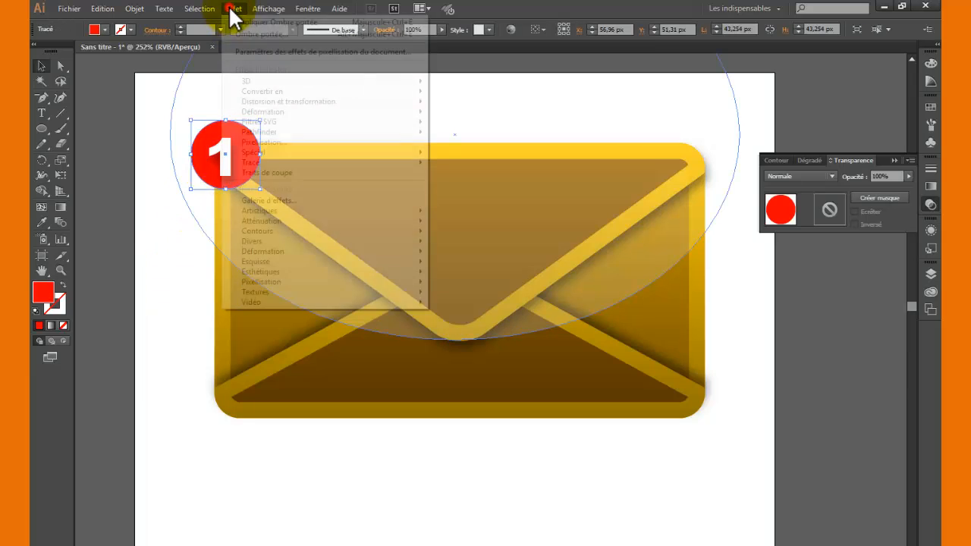
mouse_move(232, 161)
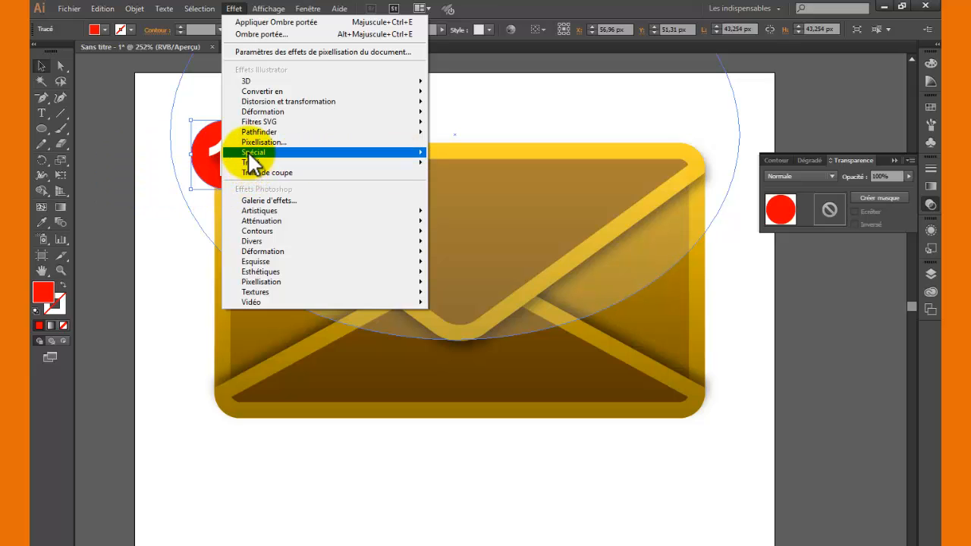
click(150, 223)
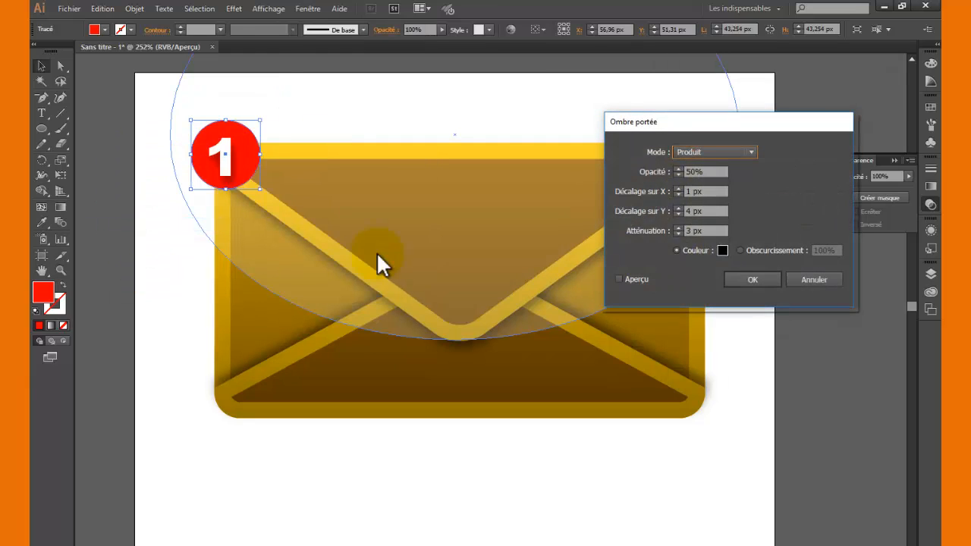
click(620, 279)
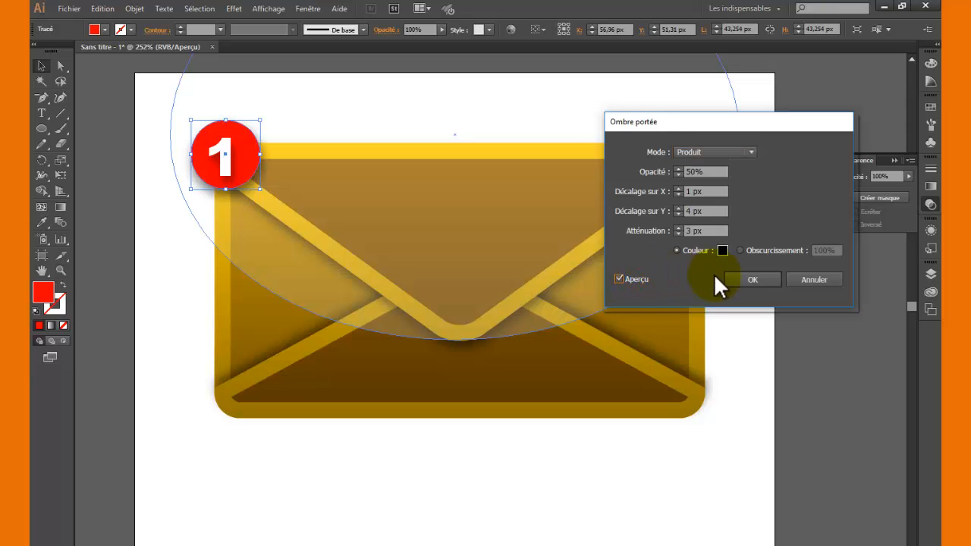
click(751, 280)
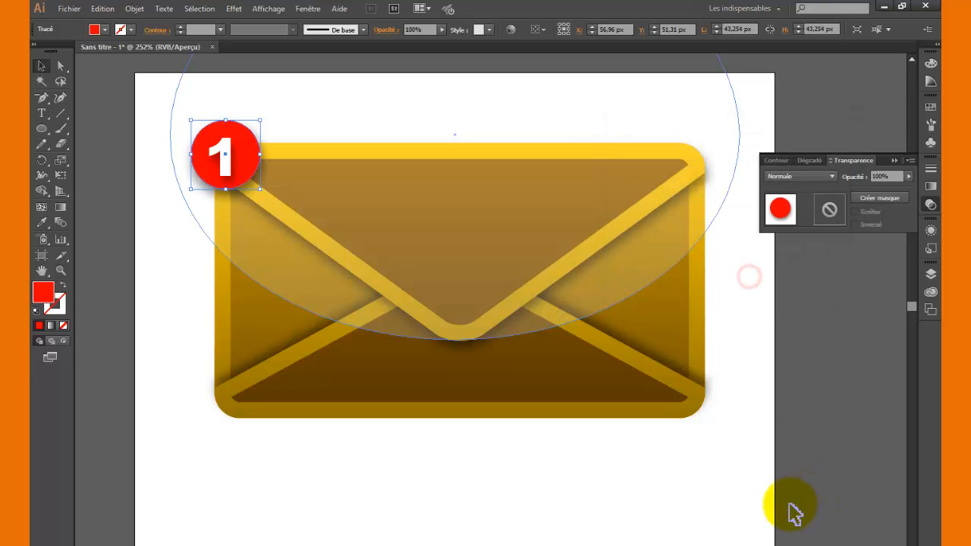
click(556, 493)
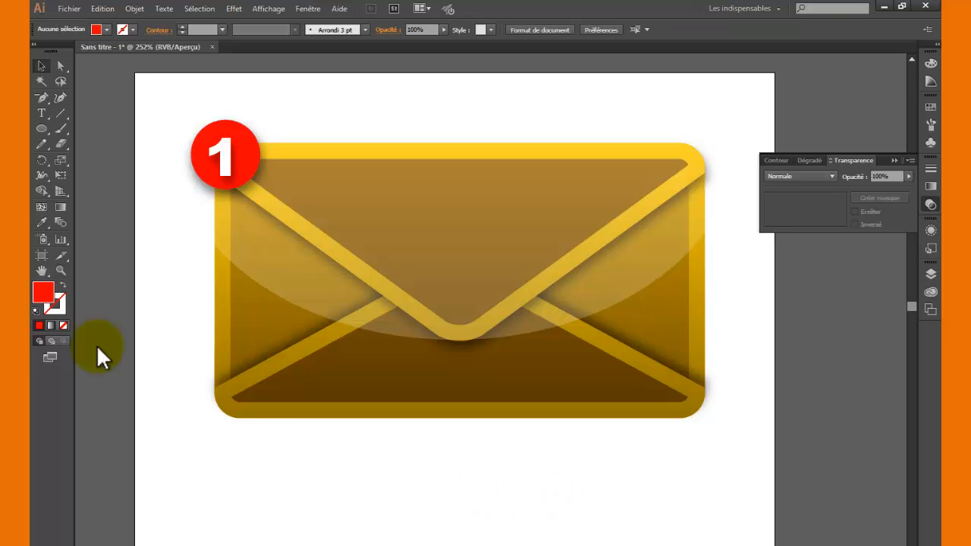
Group the numeral 1 with the red circle and deselect the badge
click(227, 154)
shift+click(195, 147)
right_click(195, 147)
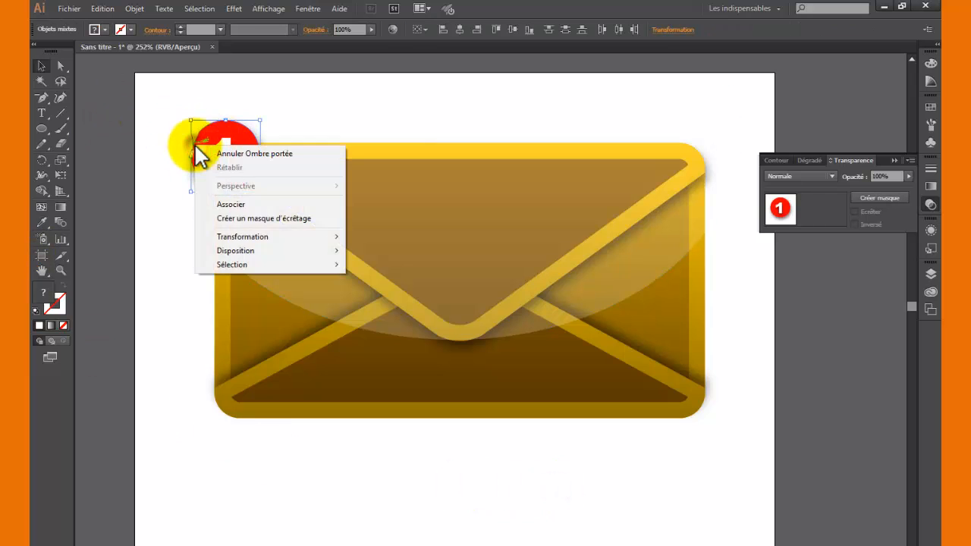
click(230, 204)
click(173, 265)
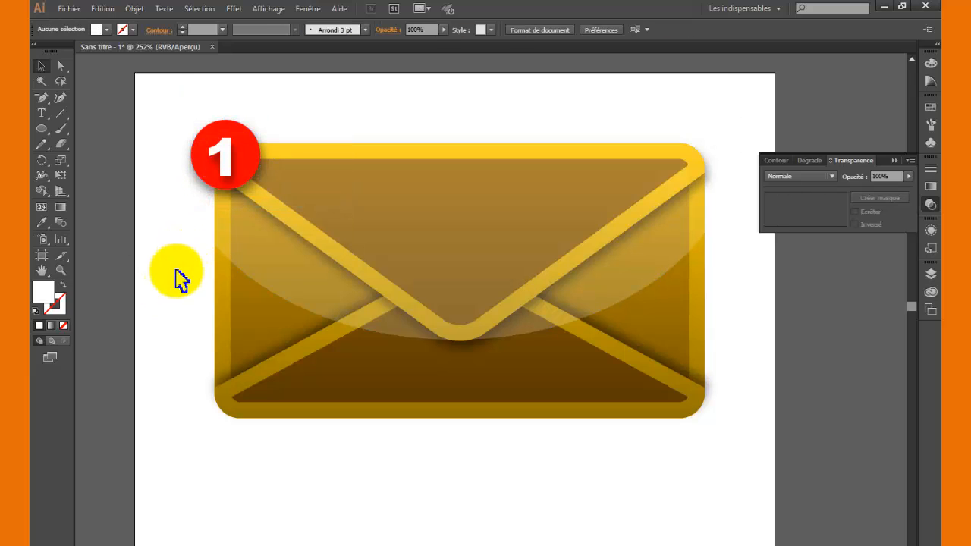
Lower the opacity of the masked white gloss ellipse to 10% and deselect it
click(275, 270)
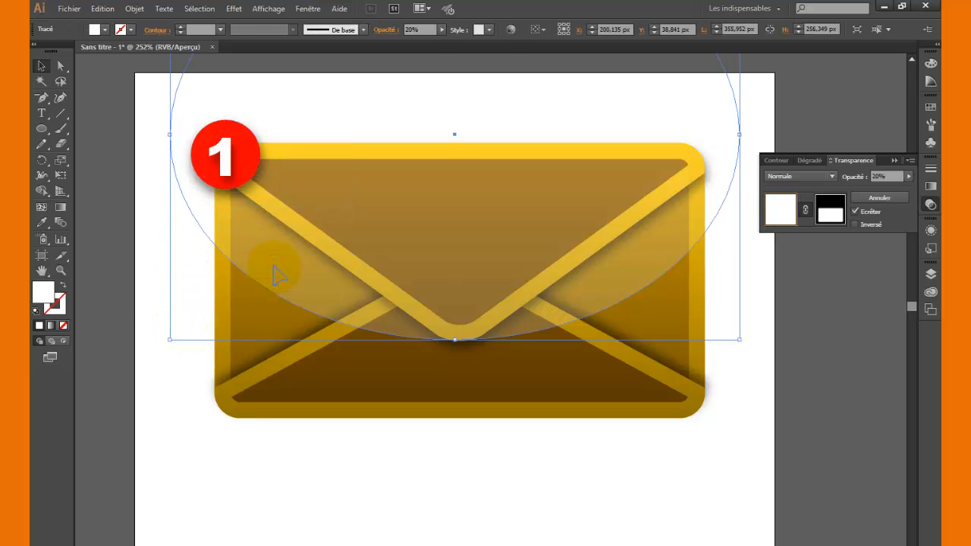
click(908, 176)
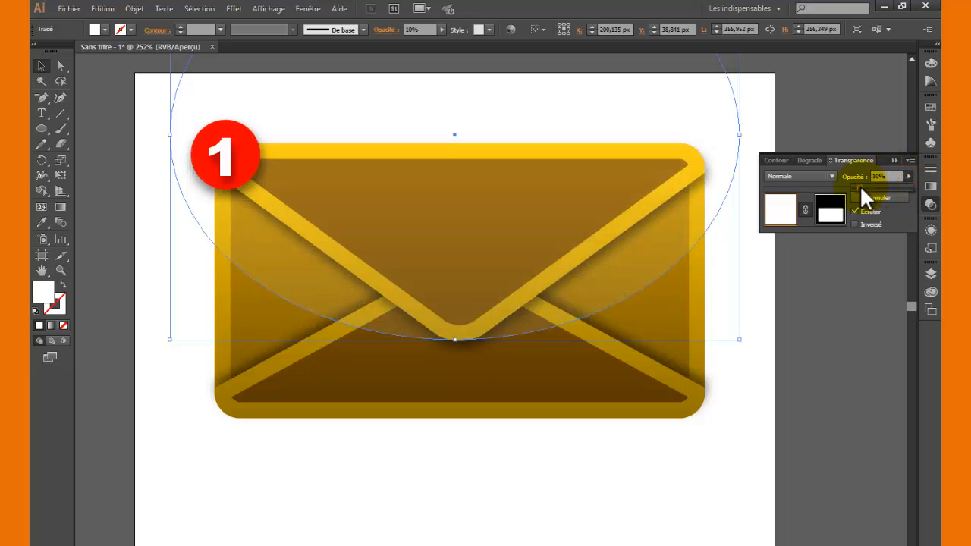
drag(860, 185, 860, 188)
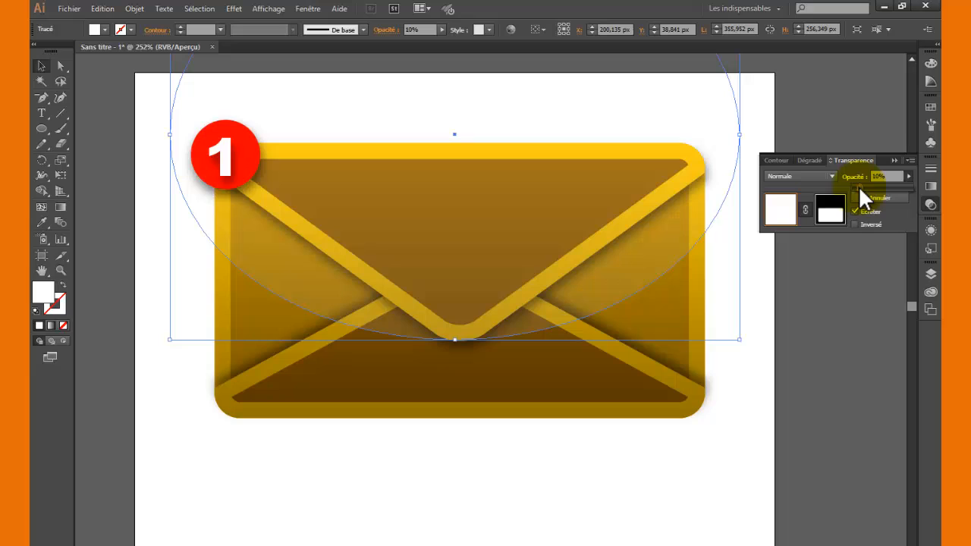
click(636, 499)
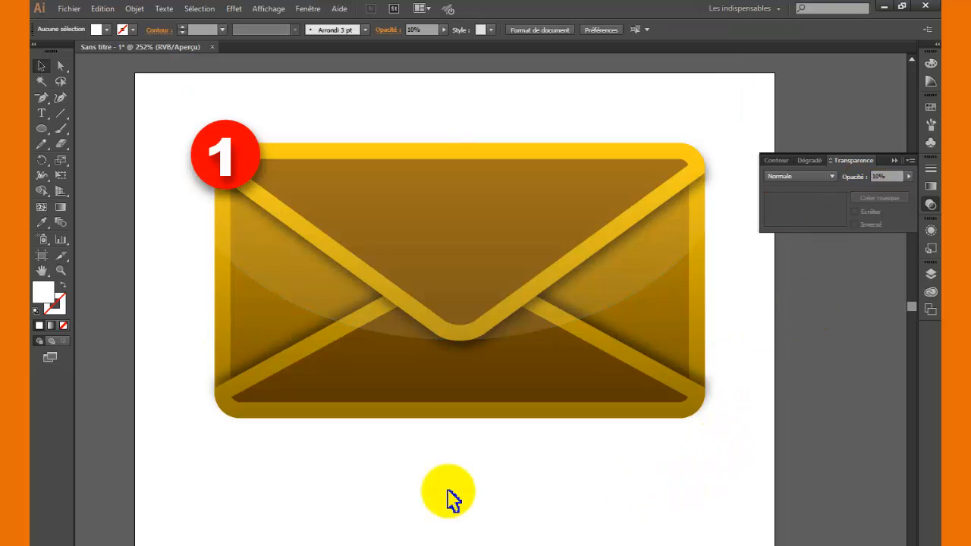
Draw a flat ellipse about 320 by 15 px centred along the envelope's bottom edge and fill it with black
click(41, 128)
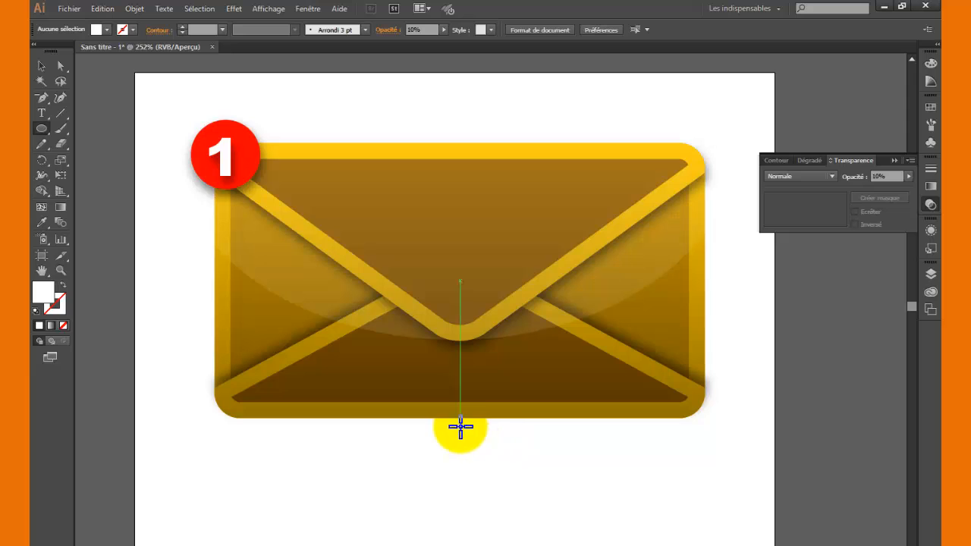
drag(461, 426, 715, 438)
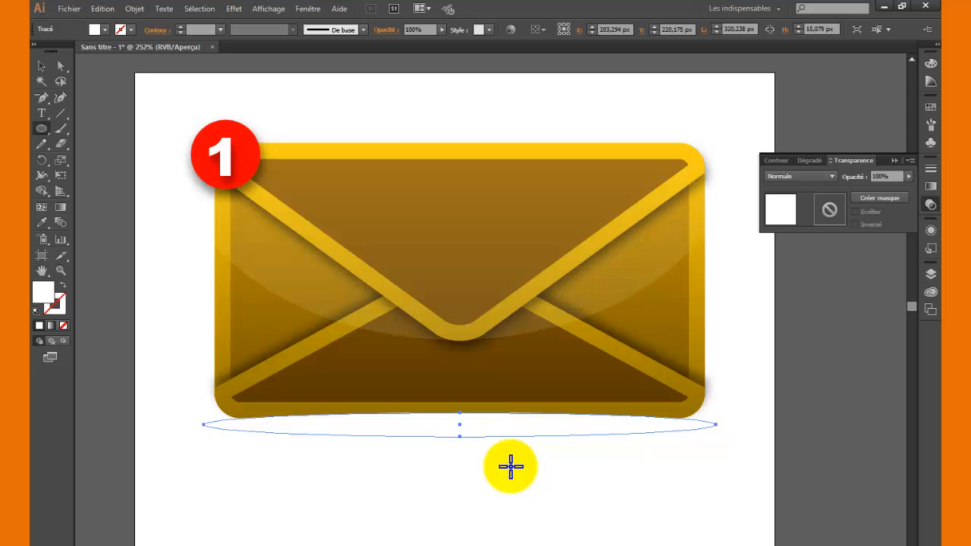
double_click(43, 291)
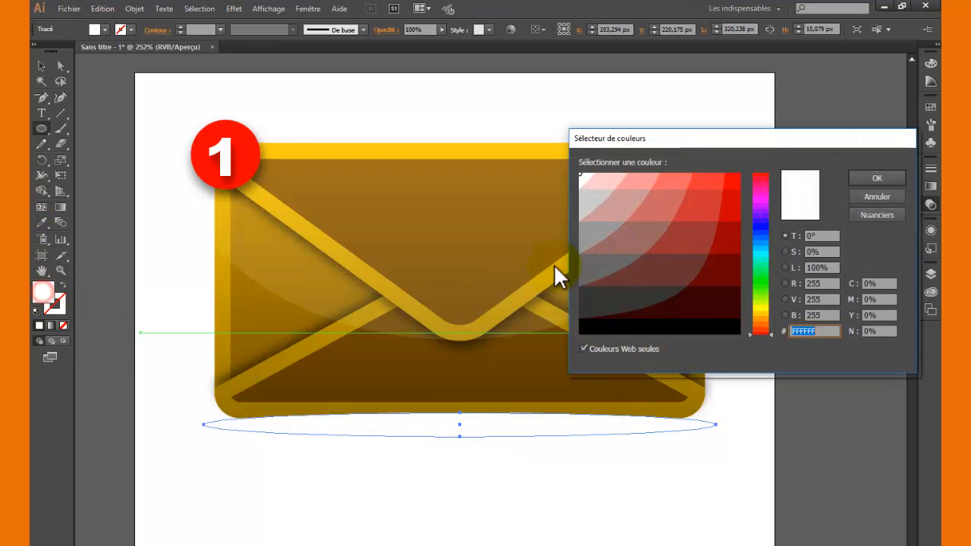
click(581, 306)
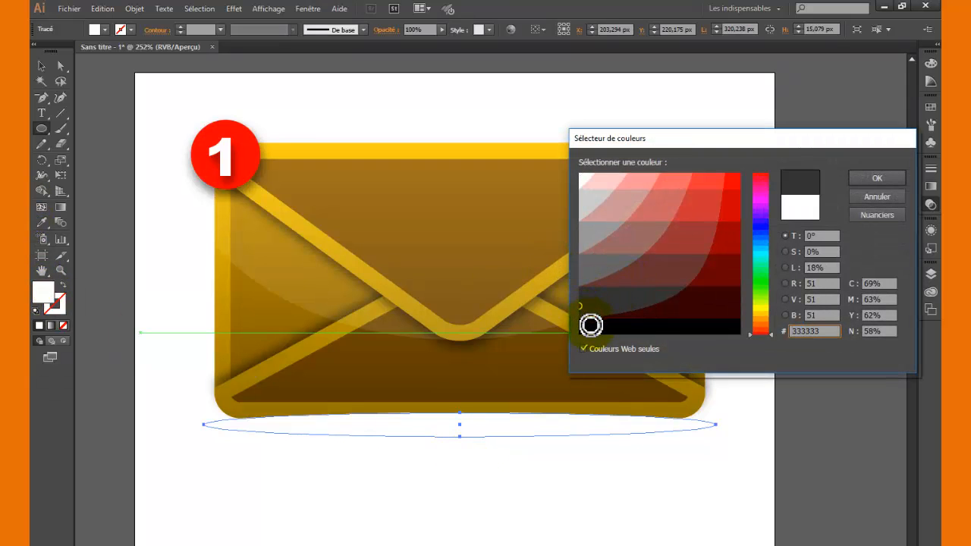
click(589, 327)
click(875, 176)
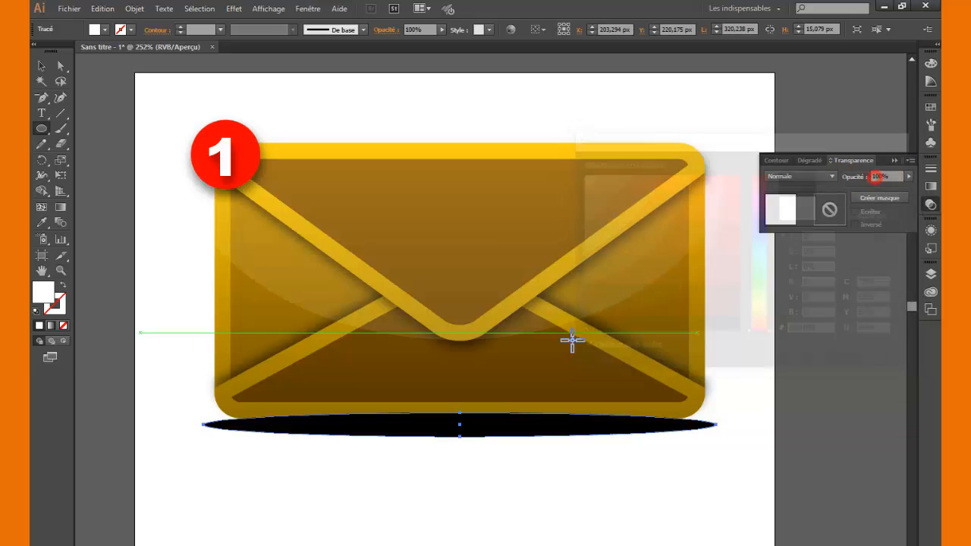
Apply a Feather effect with a 7 px radius to the flat black ellipse below the envelope
click(41, 67)
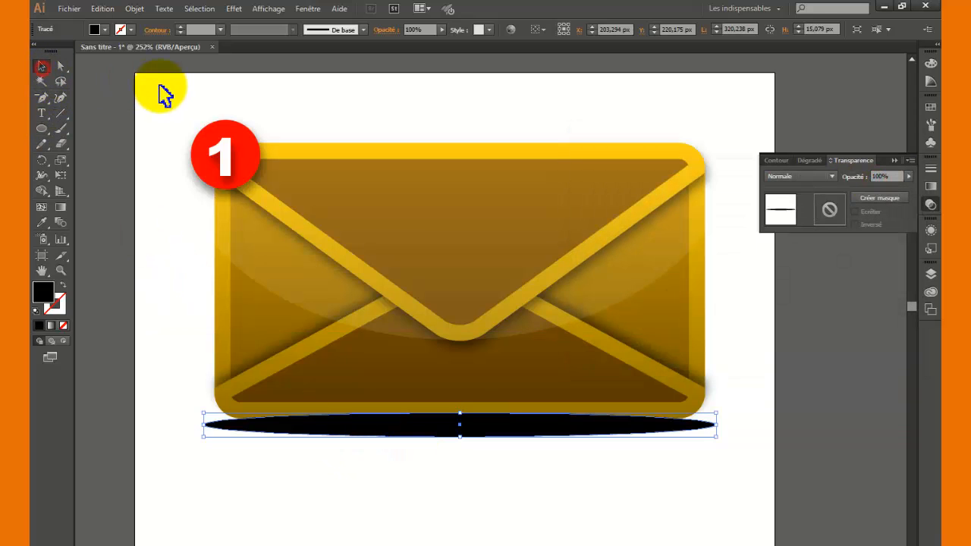
click(233, 9)
mouse_move(279, 152)
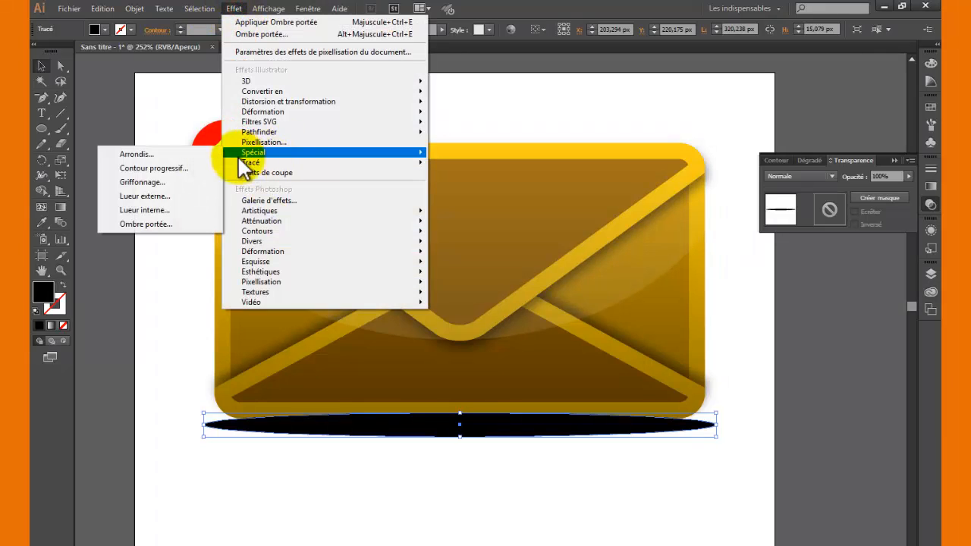
click(147, 169)
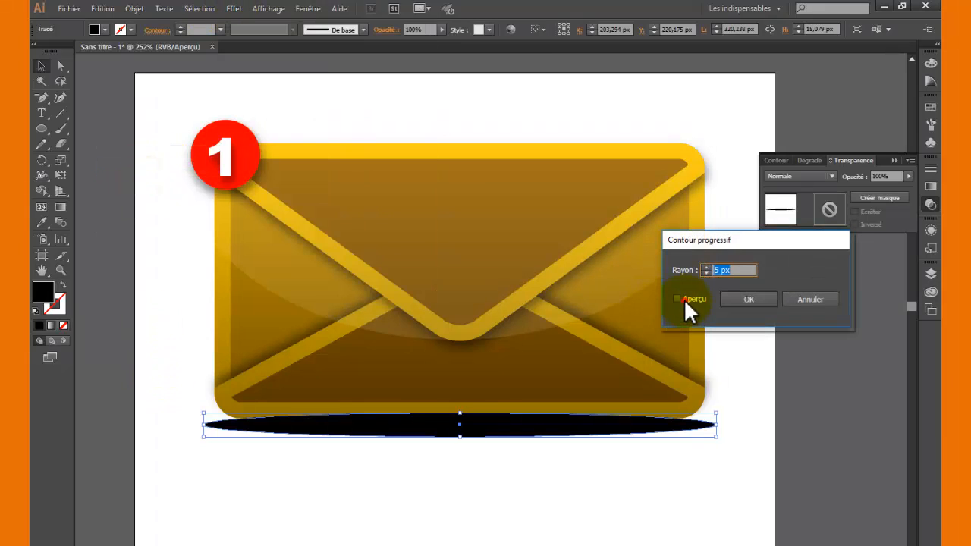
click(683, 299)
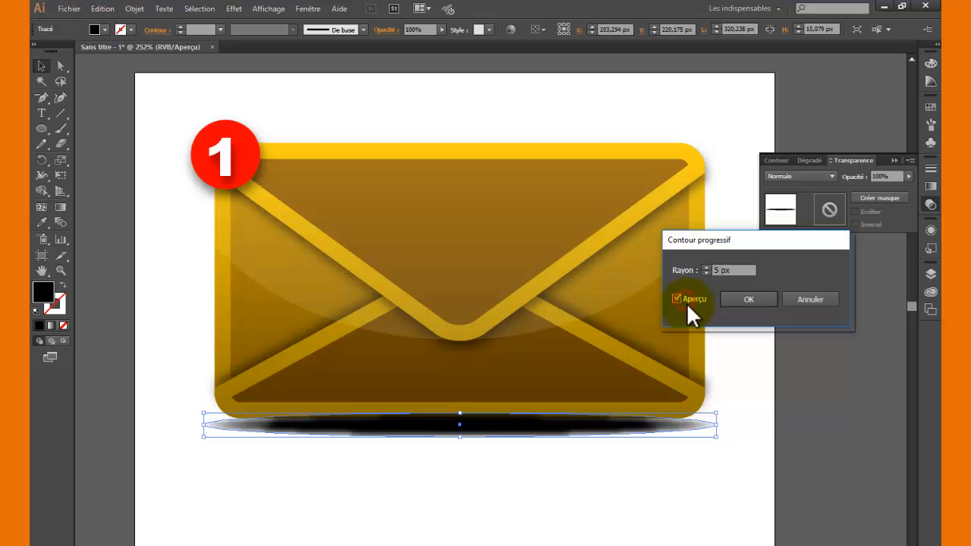
click(707, 267)
click(707, 266)
click(707, 266)
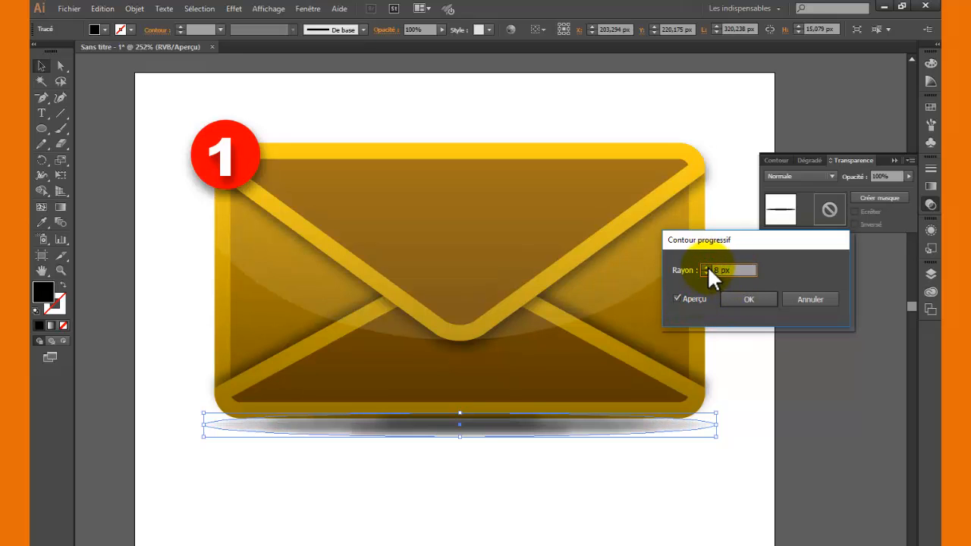
click(706, 272)
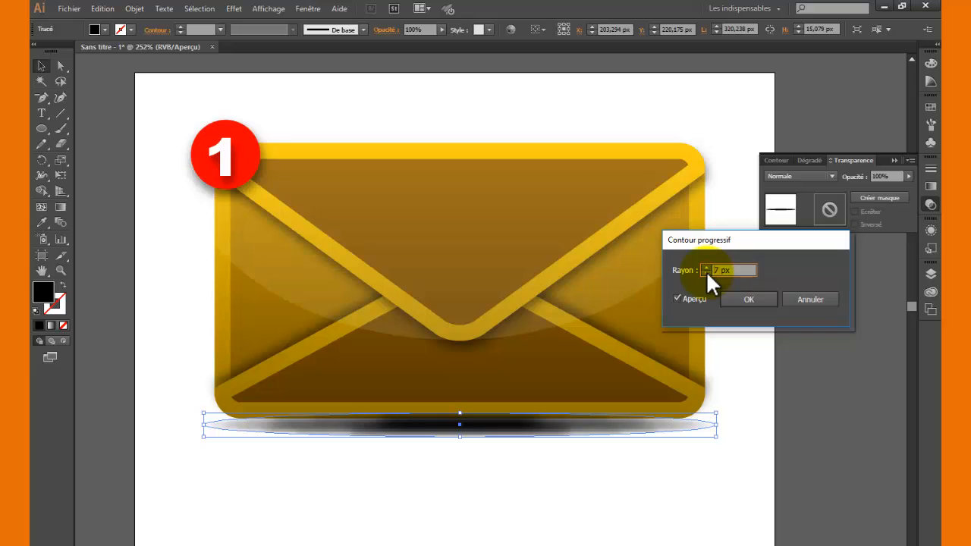
click(754, 299)
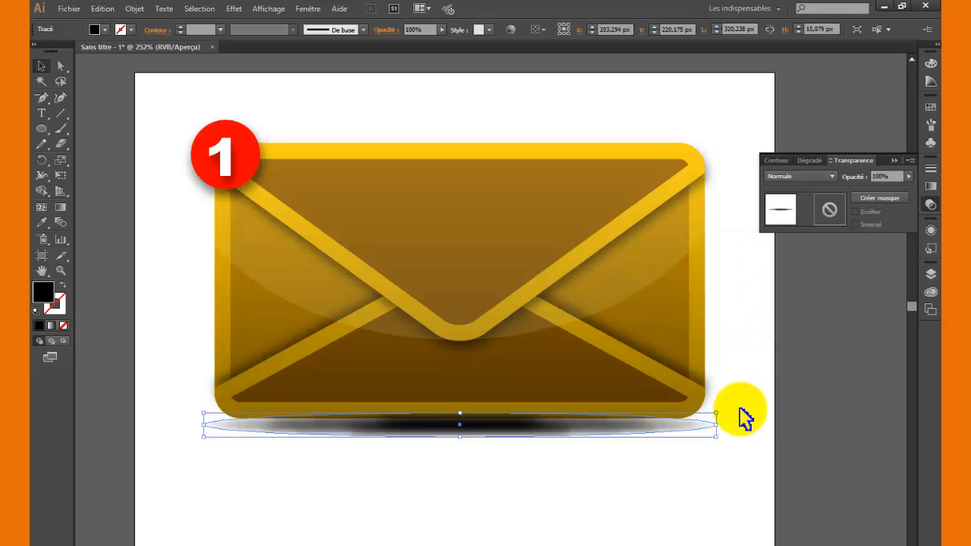
Lower the opacity of the feathered black ground-shadow ellipse to 58%
click(909, 177)
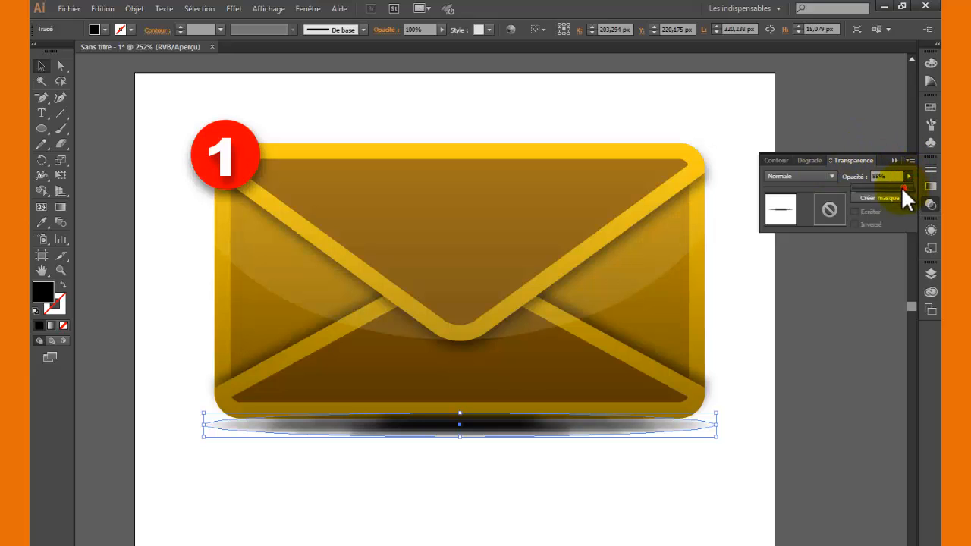
drag(895, 187, 886, 183)
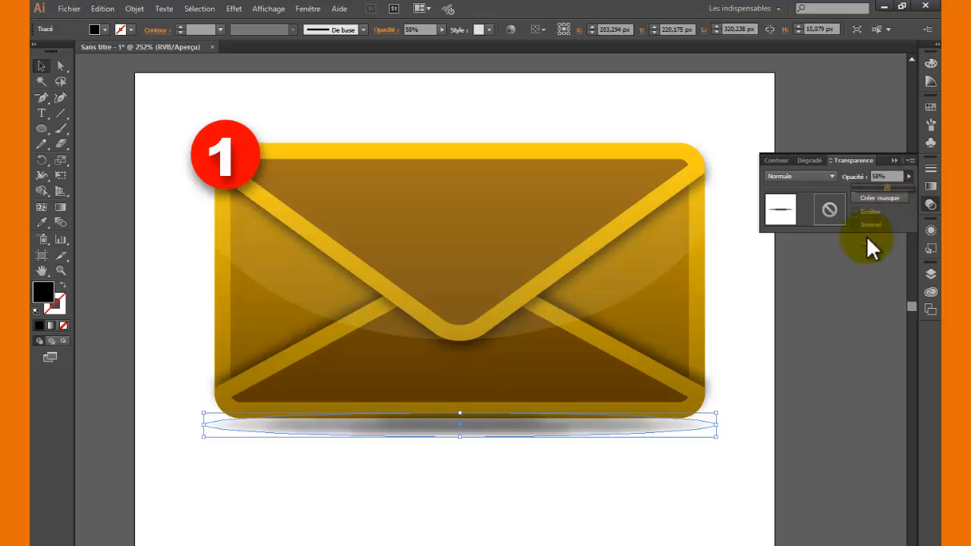
click(617, 497)
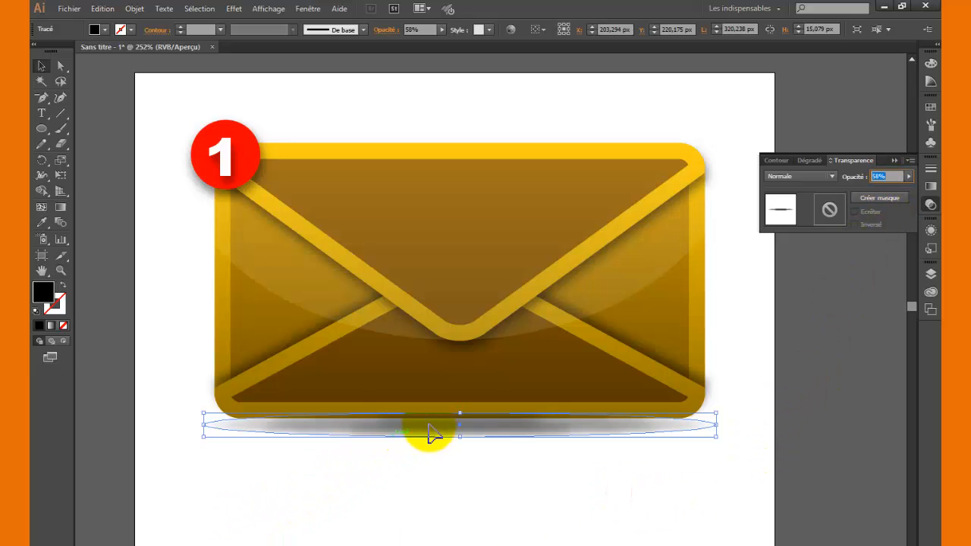
Send the ground-shadow ellipse to the back, behind the envelope, and deselect it
right_click(479, 423)
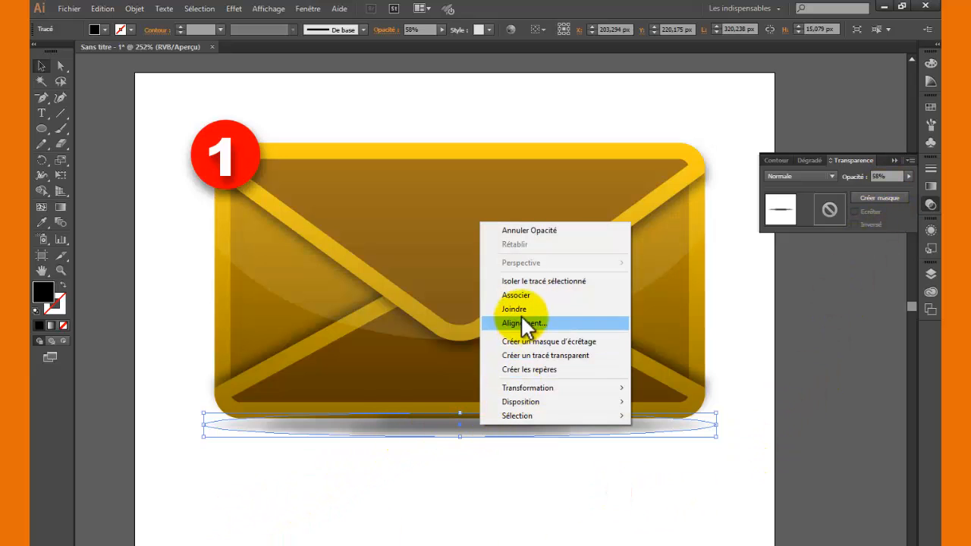
mouse_move(554, 402)
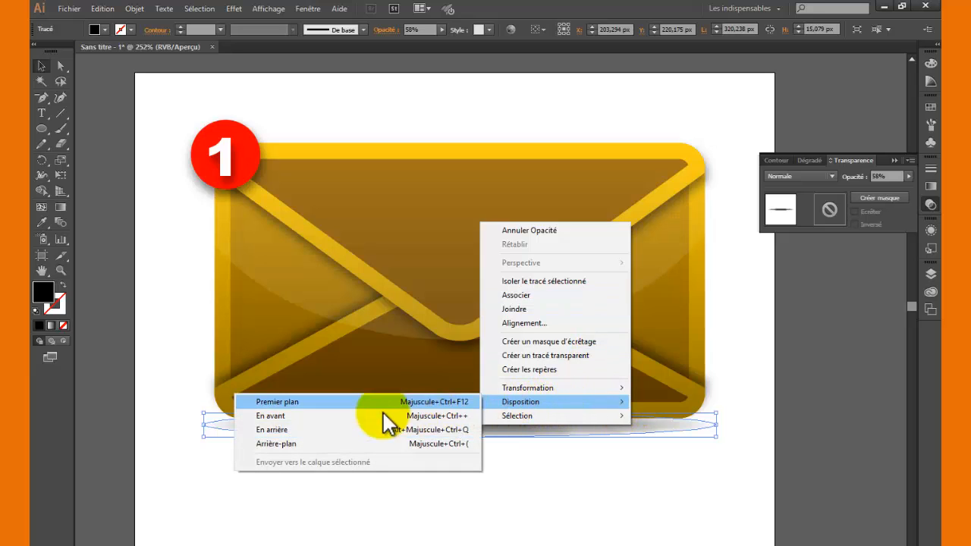
click(308, 444)
click(395, 501)
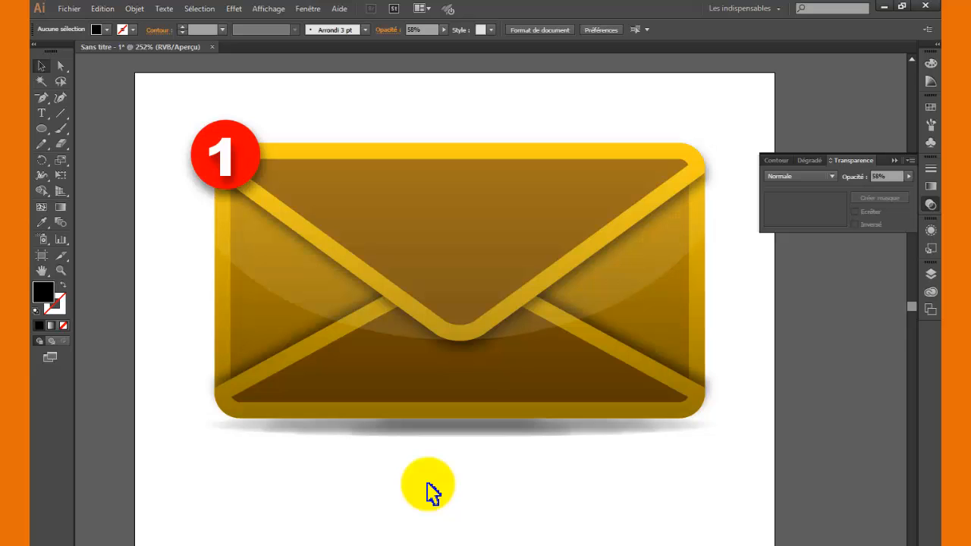
Examine the envelope icon at small display sizes to judge how legible the notification badge is
ctrl+alt+click(407, 473)
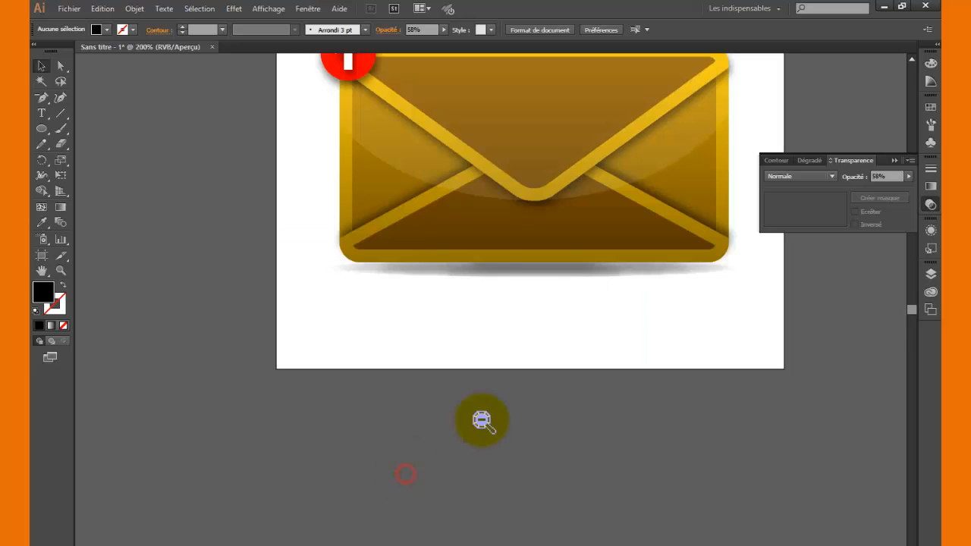
ctrl+alt+click(526, 290)
ctrl+alt+click(526, 290)
ctrl+alt+click(525, 290)
ctrl+alt+click(475, 306)
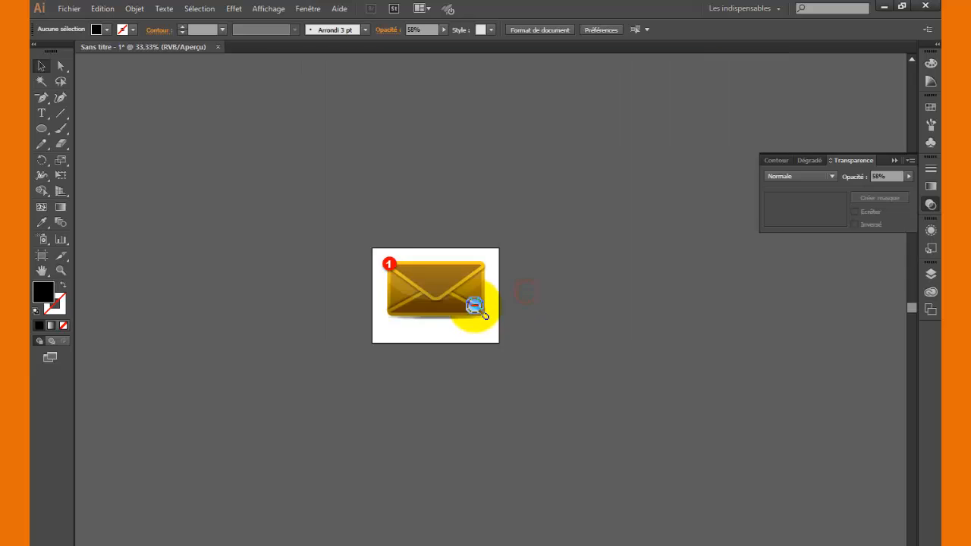
ctrl+alt+click(472, 322)
ctrl+alt+click(514, 293)
ctrl+alt+click(513, 293)
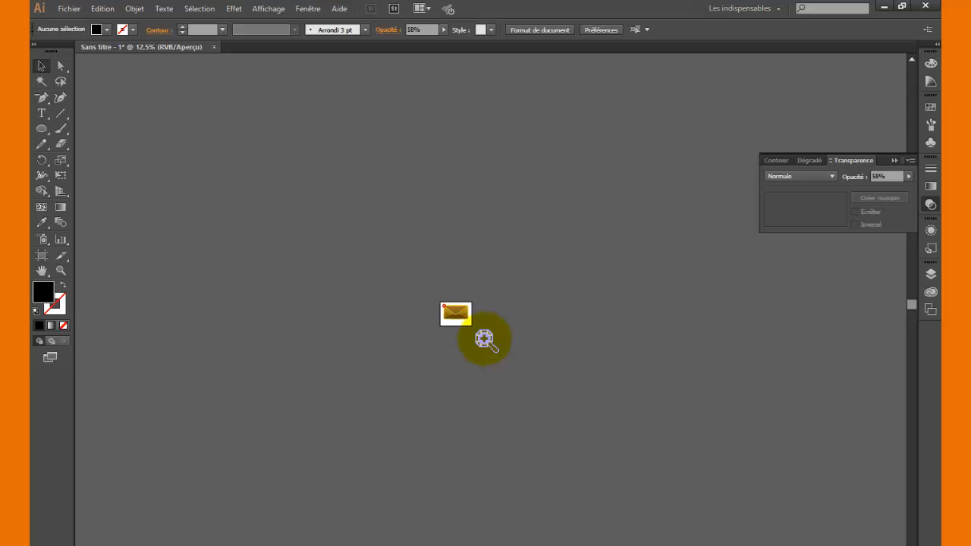
ctrl+click(447, 314)
ctrl+click(614, 293)
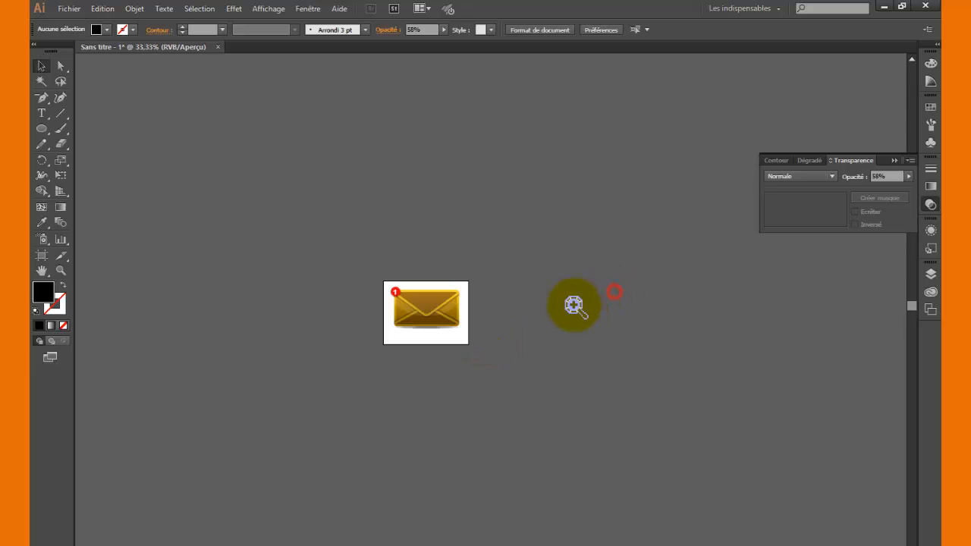
ctrl+click(440, 327)
ctrl+click(443, 313)
ctrl+click(495, 271)
ctrl+click(531, 253)
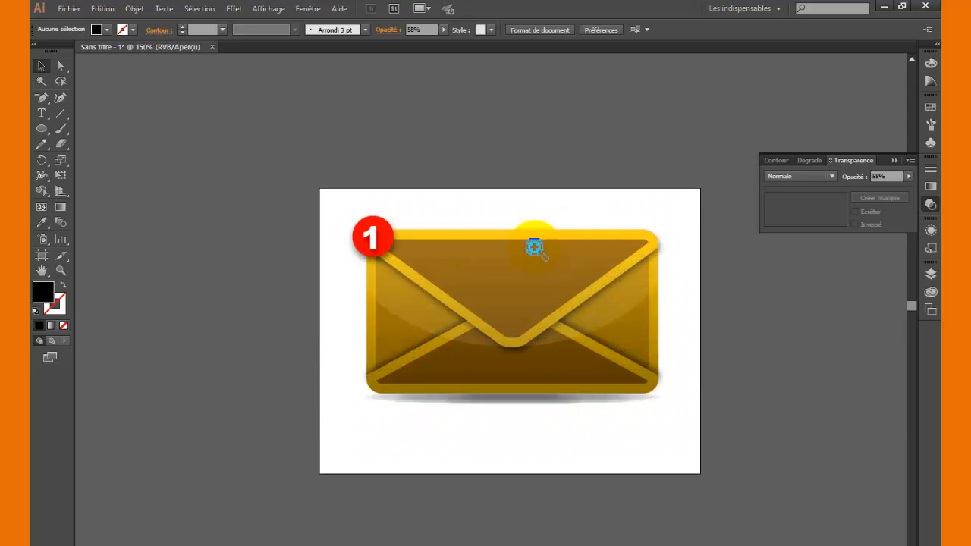
Enlarge the red badge group at the envelope's upper-left corner to about 77 by 80 px and deselect it
mouse_move(330, 256)
mouse_down()
mouse_move(371, 312)
mouse_move(336, 242)
mouse_up()
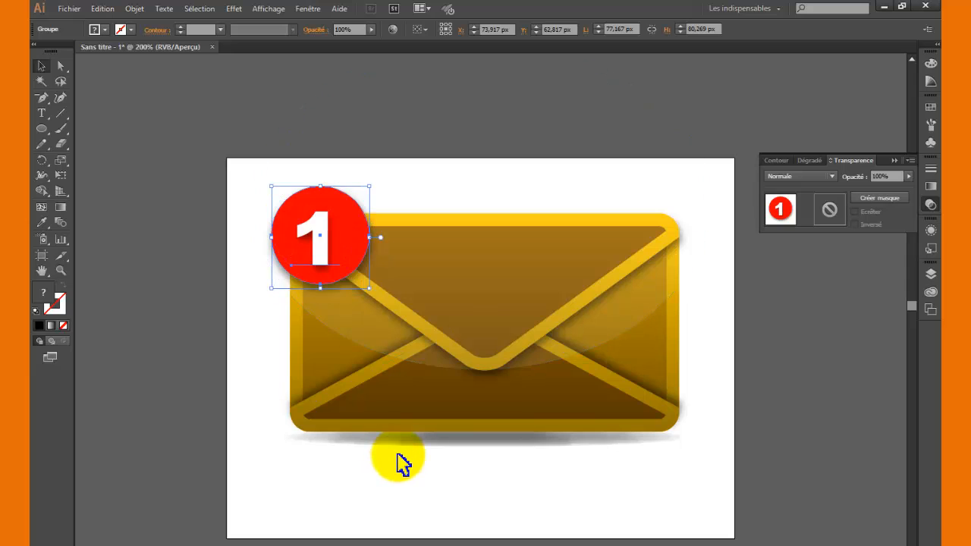
click(398, 461)
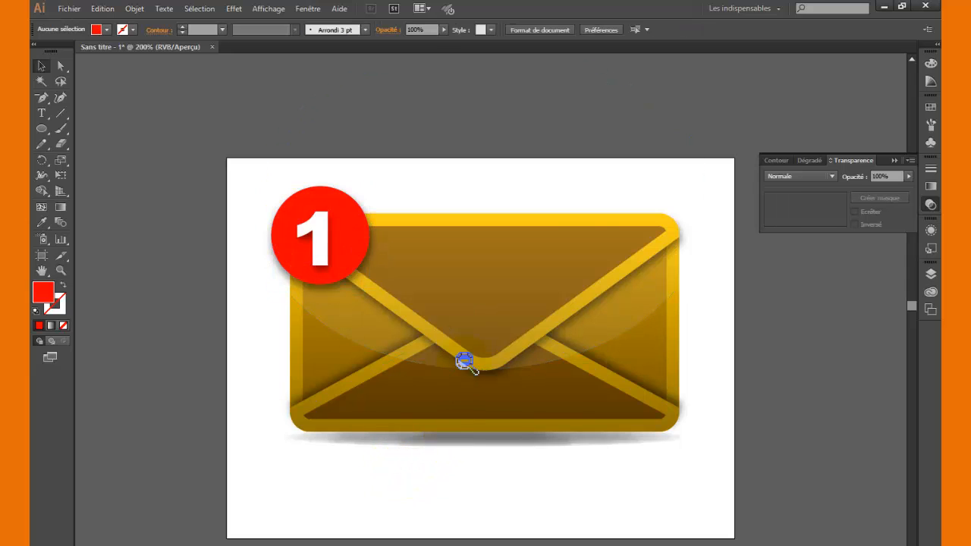
alt+click(466, 314)
alt+click(530, 260)
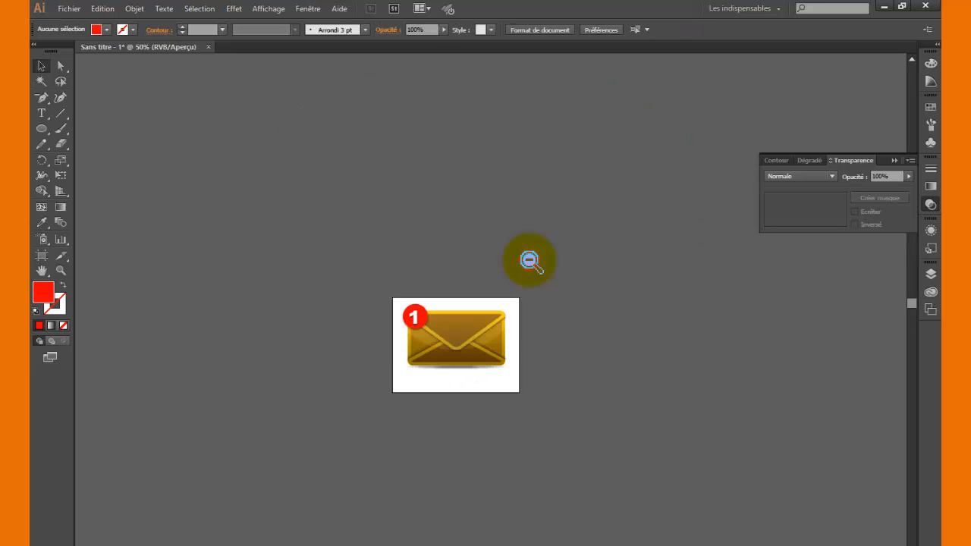
ctrl+alt+click(498, 332)
ctrl+alt+click(467, 329)
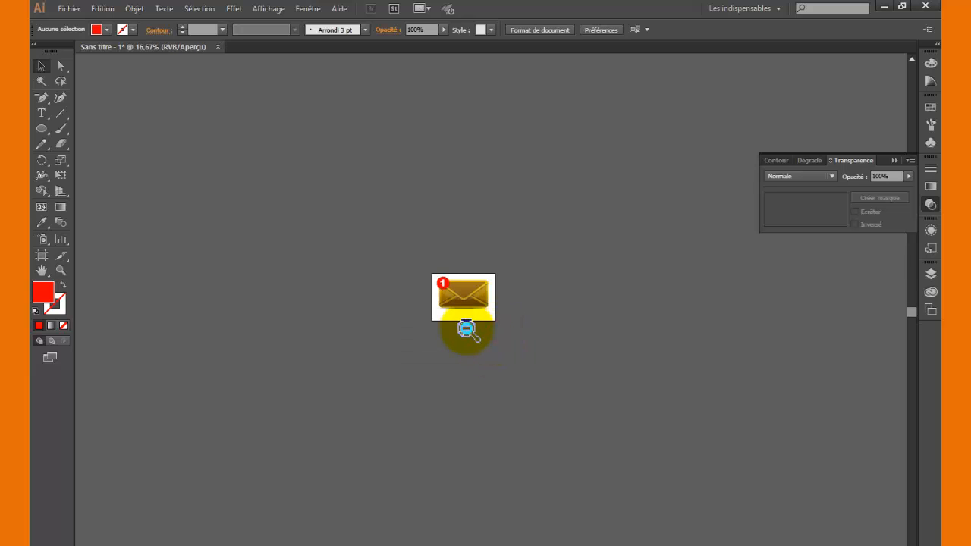